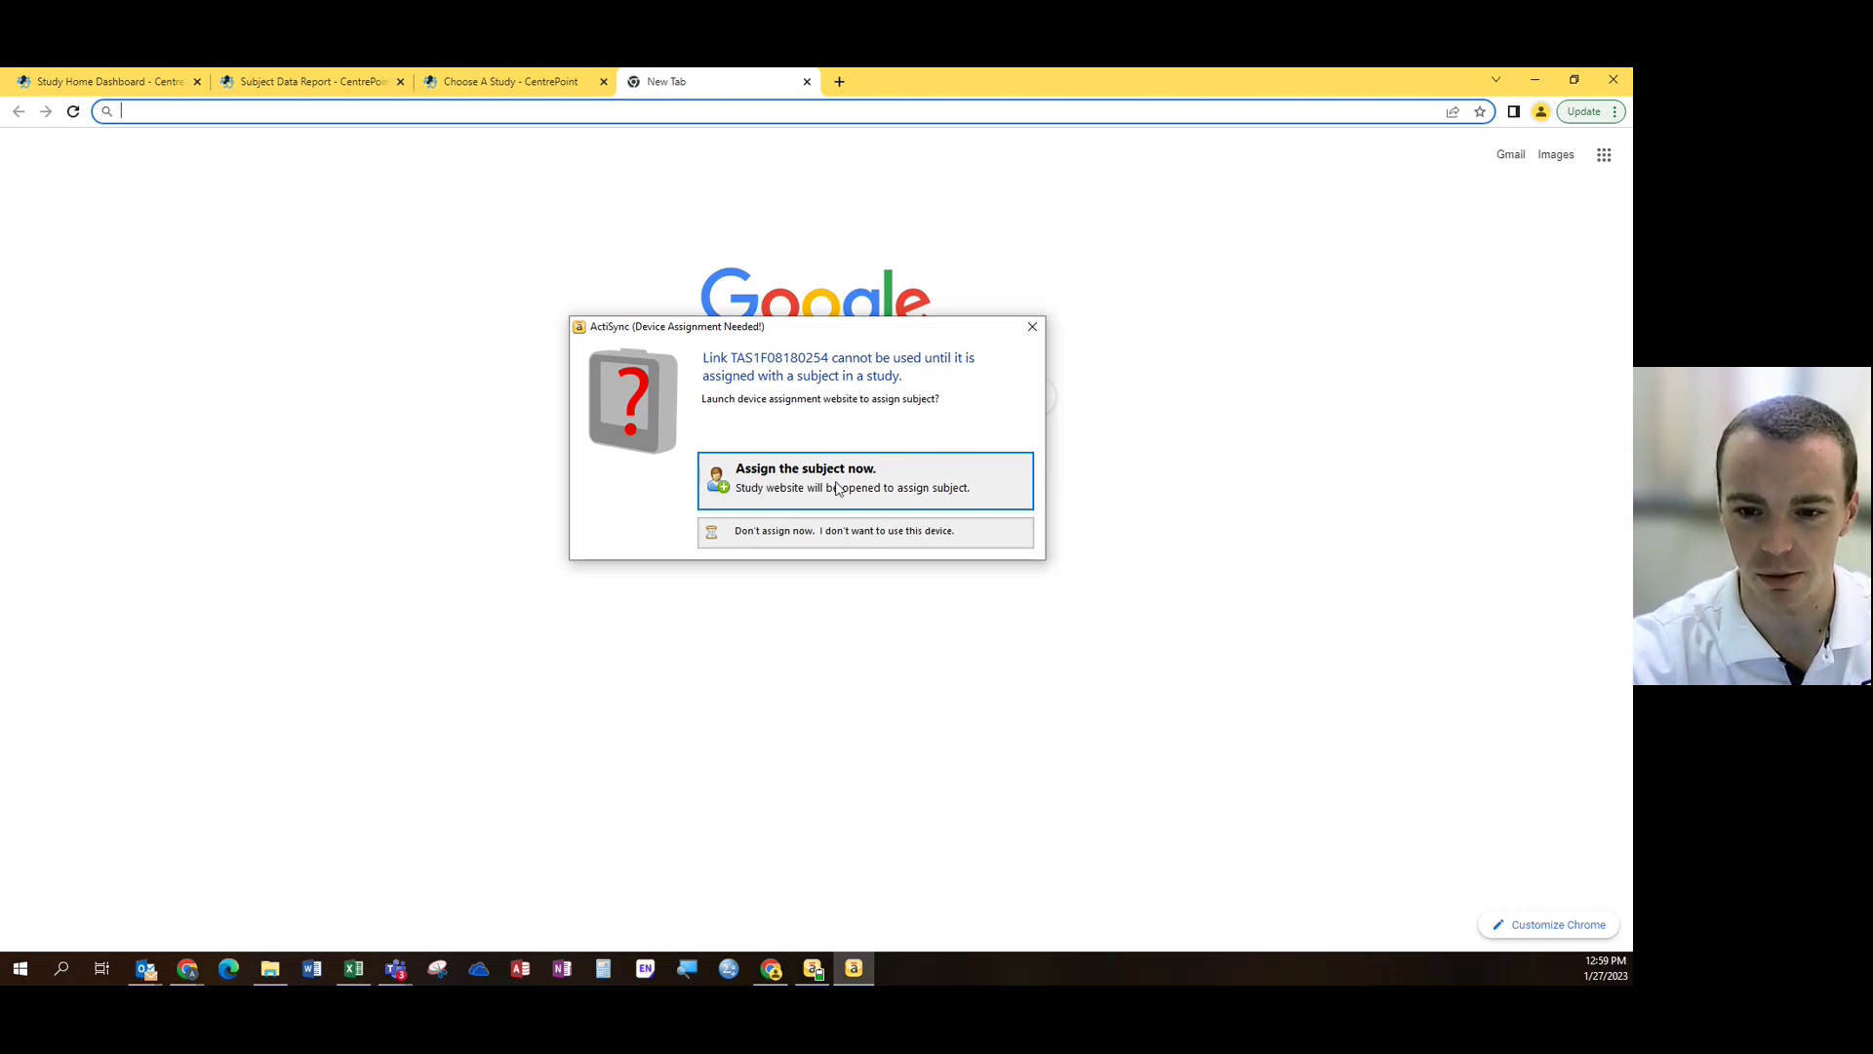
# Choose to assign the unassigned monitor TAS1F08180254 to a subject now from ActiSync
pyautogui.click(837, 489)
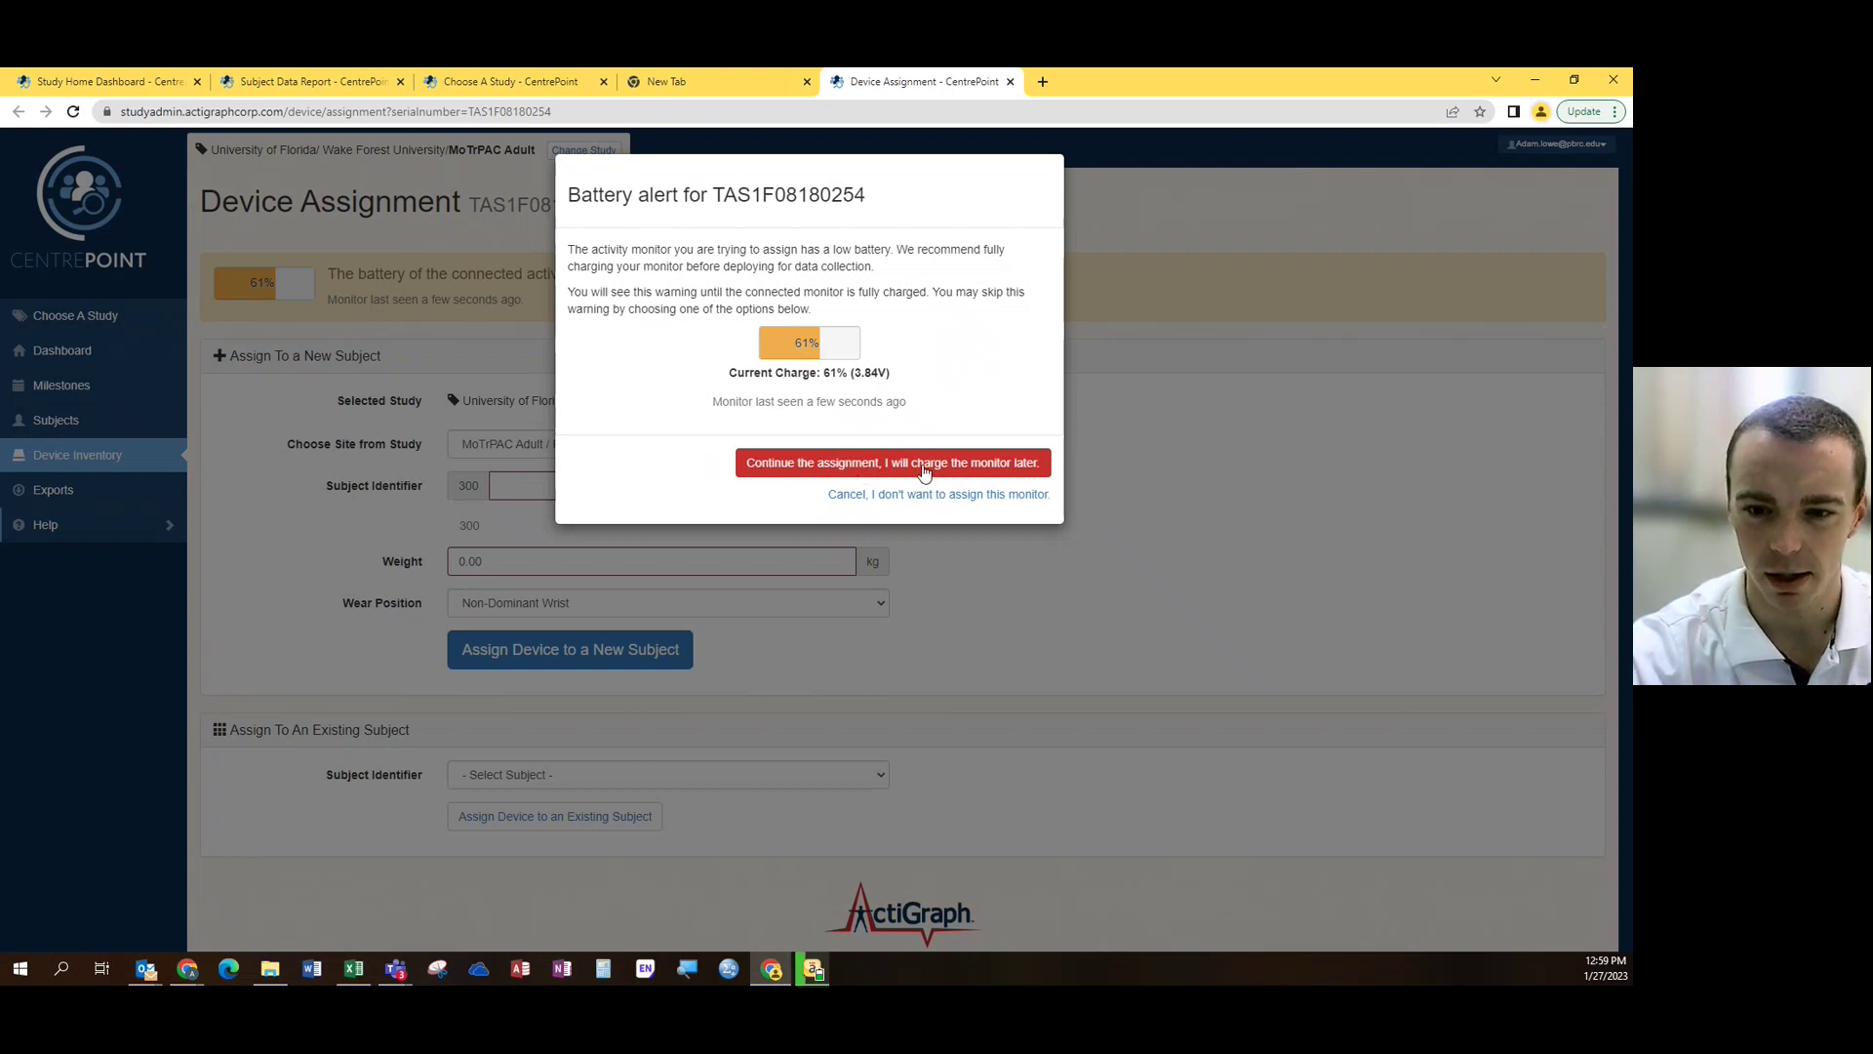
# Continue the assignment despite the 61% low-battery warning, charging the monitor later
pyautogui.click(923, 466)
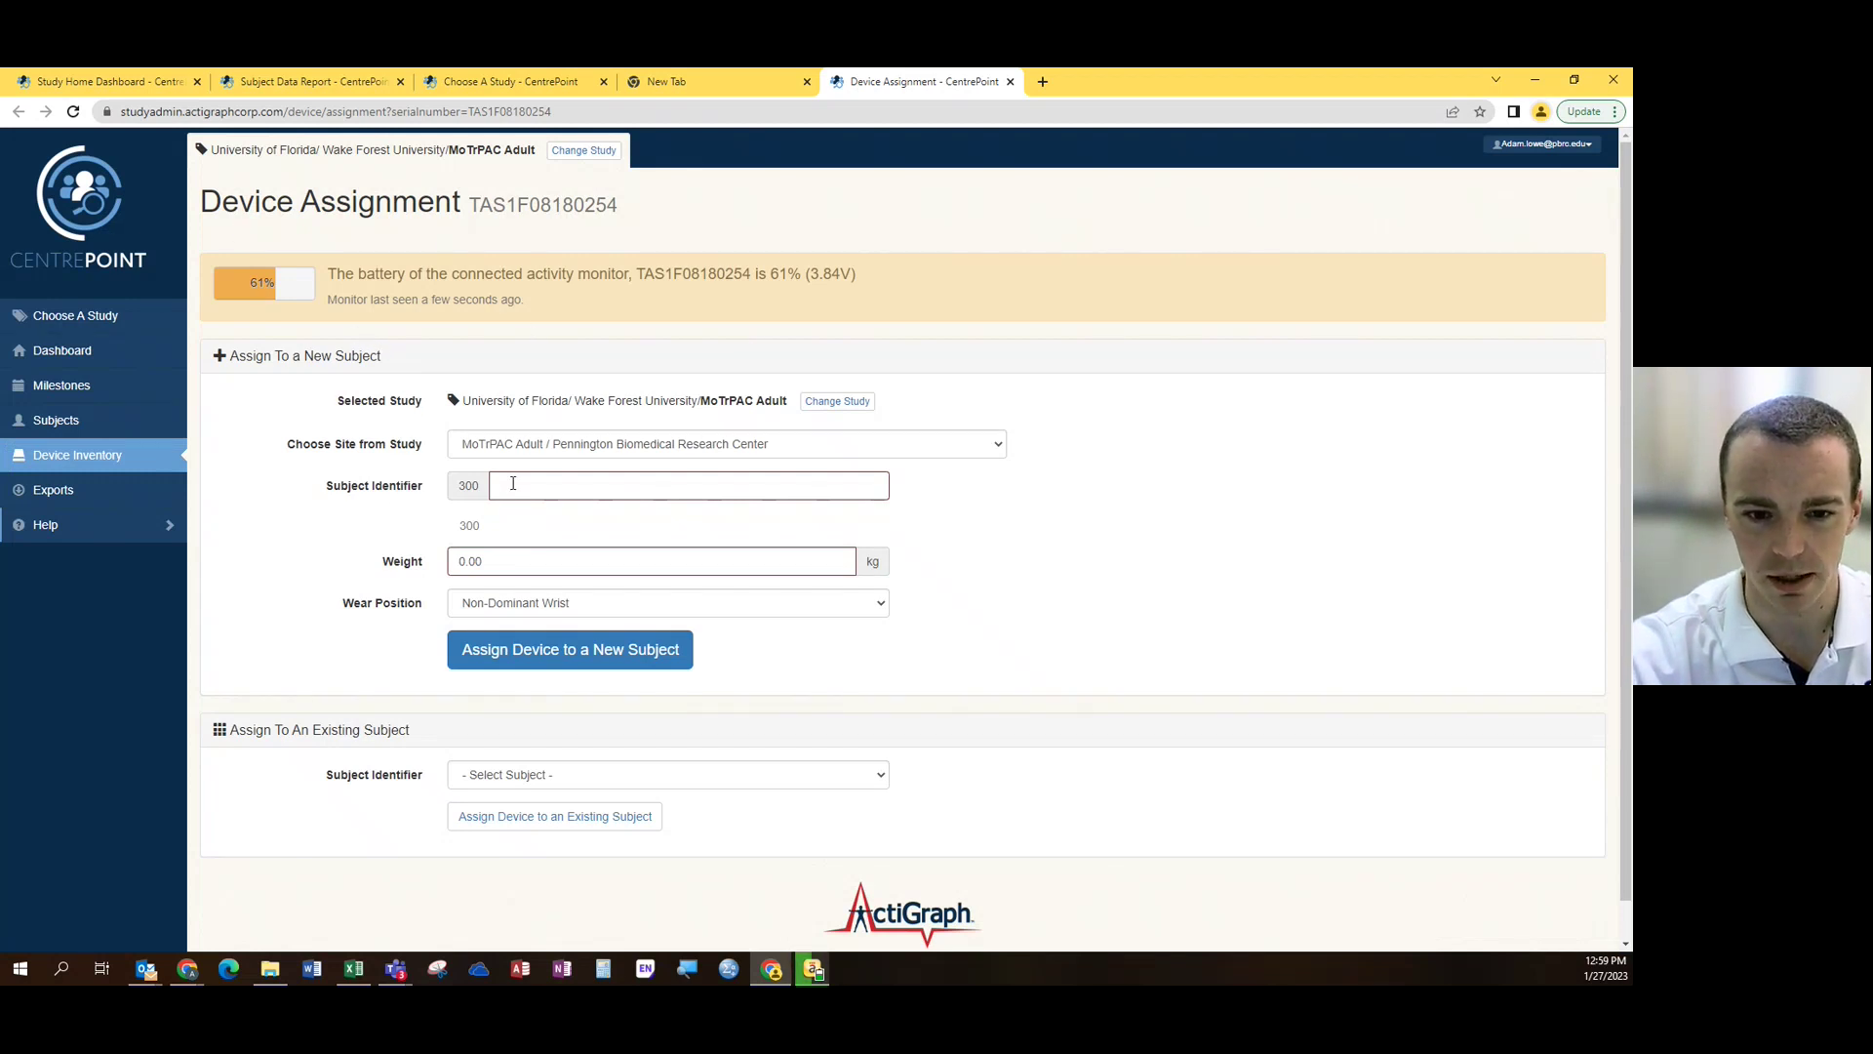
# Change the assignment's study to NPH Demo and accept the 42% battery warning
pyautogui.moveTo(328, 492); pyautogui.dragTo(514, 484)
pyautogui.click(501, 485)
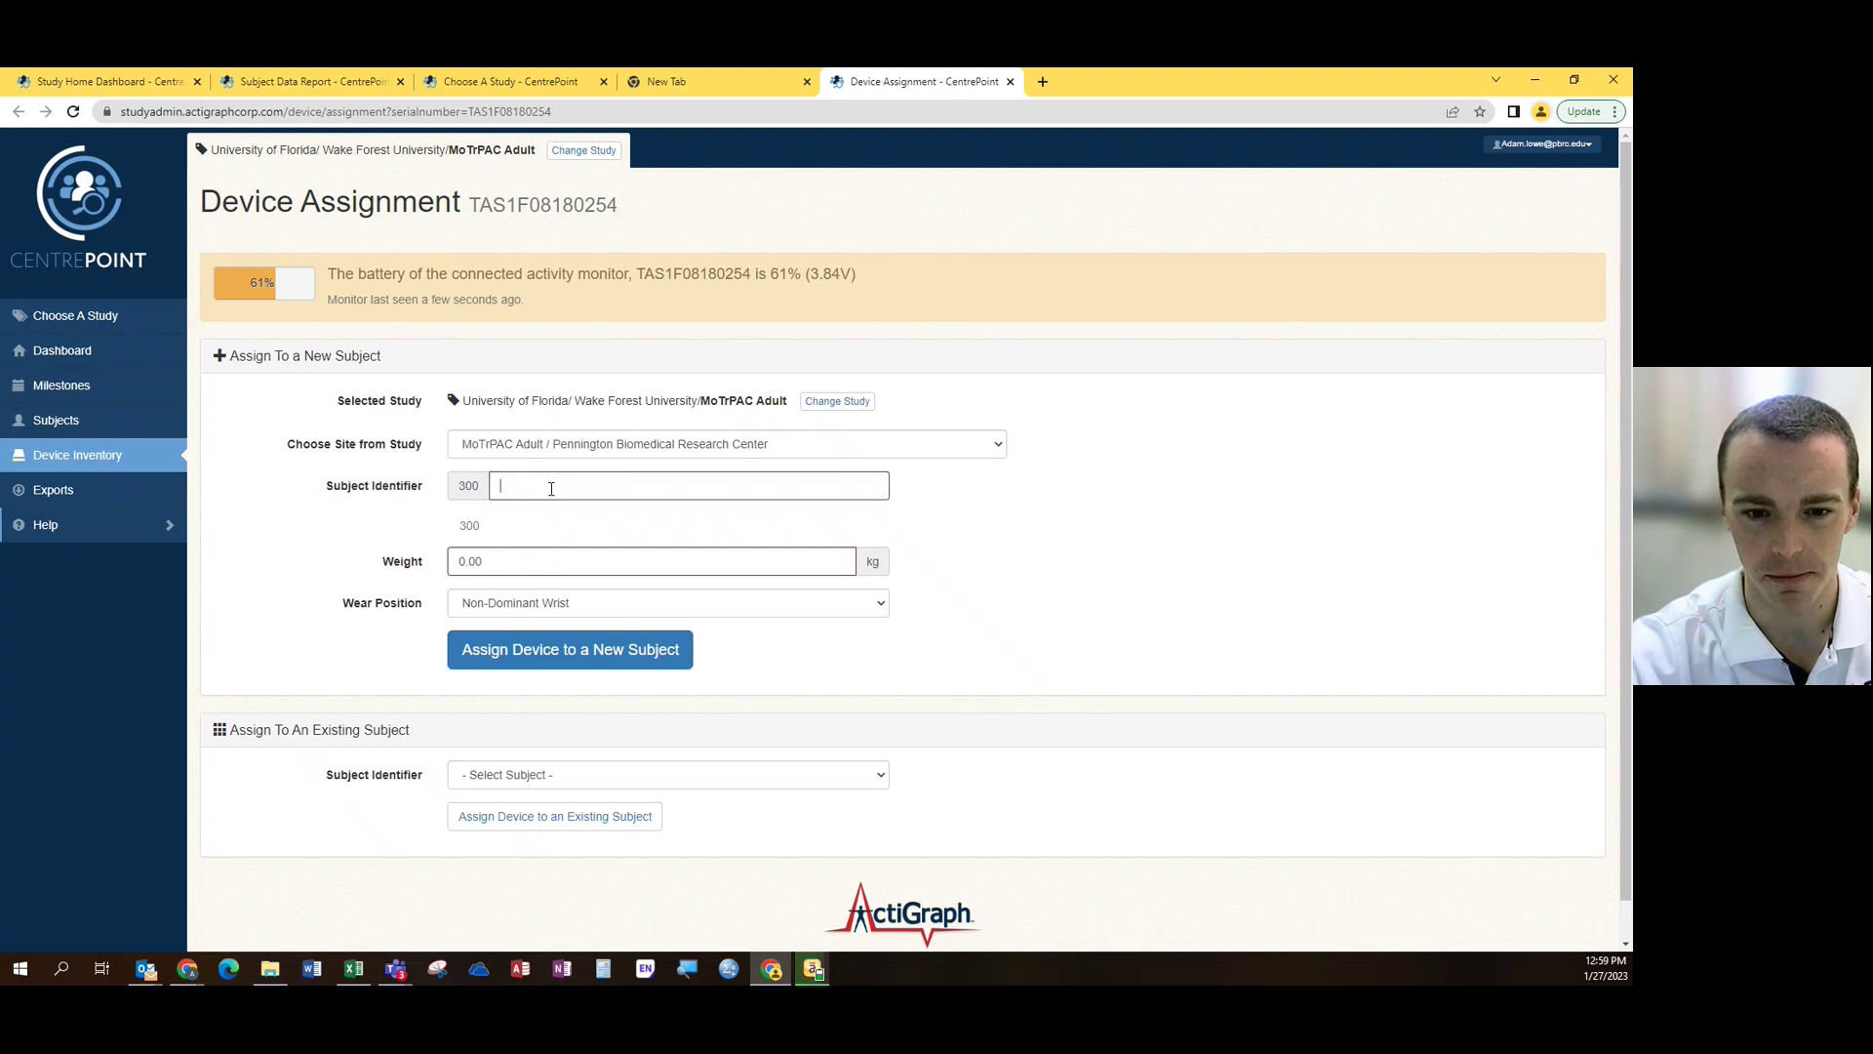
pyautogui.click(533, 447)
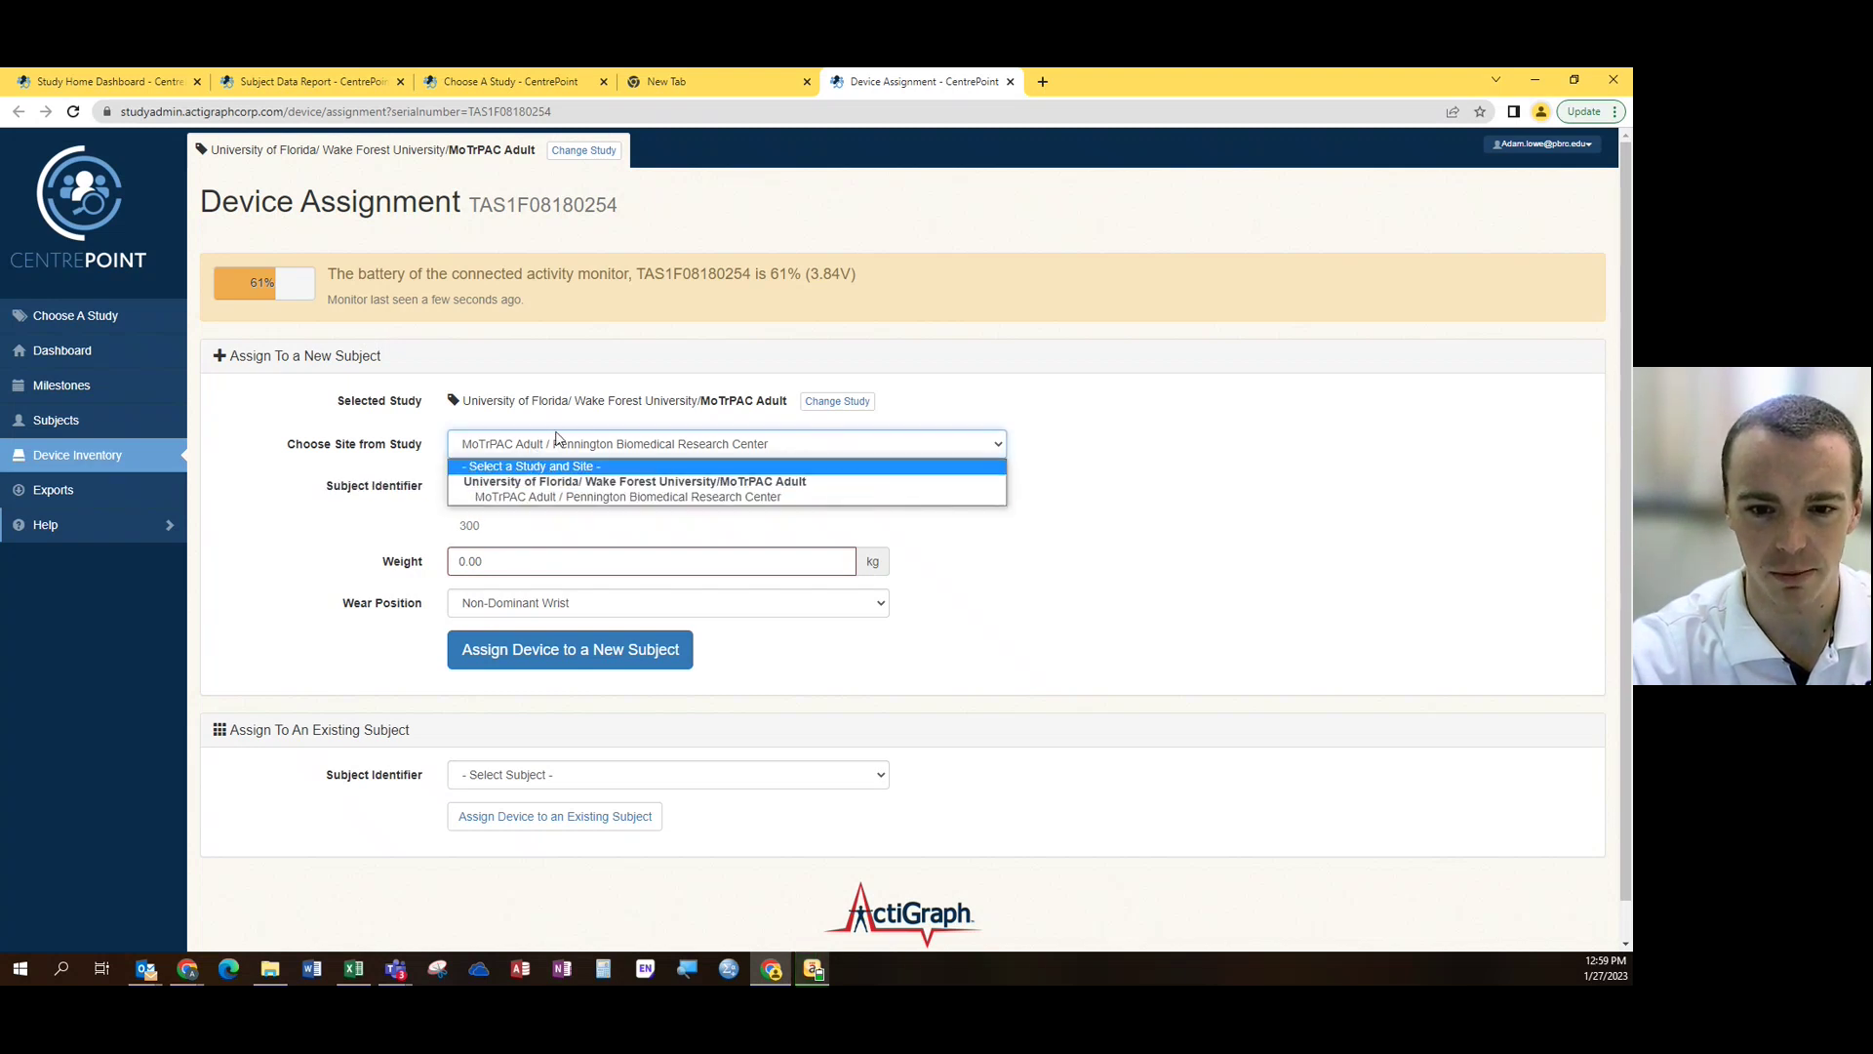
pyautogui.click(837, 401)
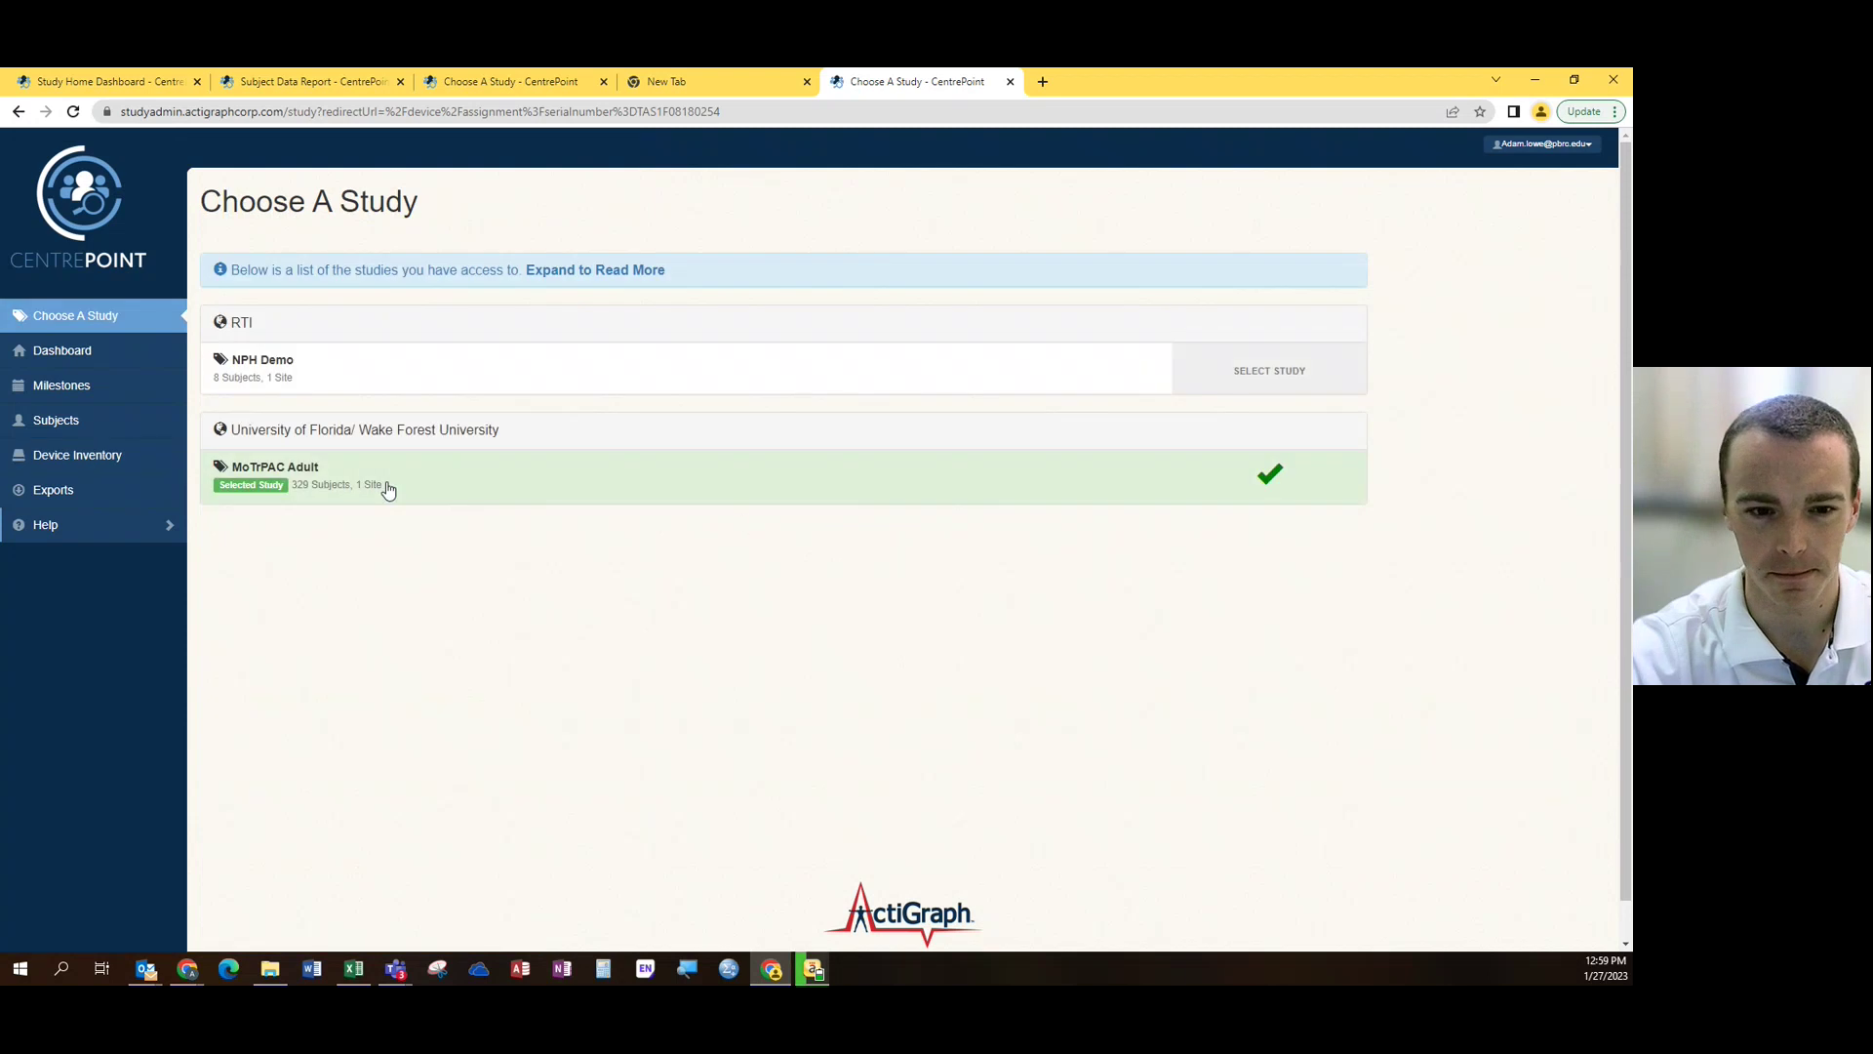
pyautogui.click(283, 378)
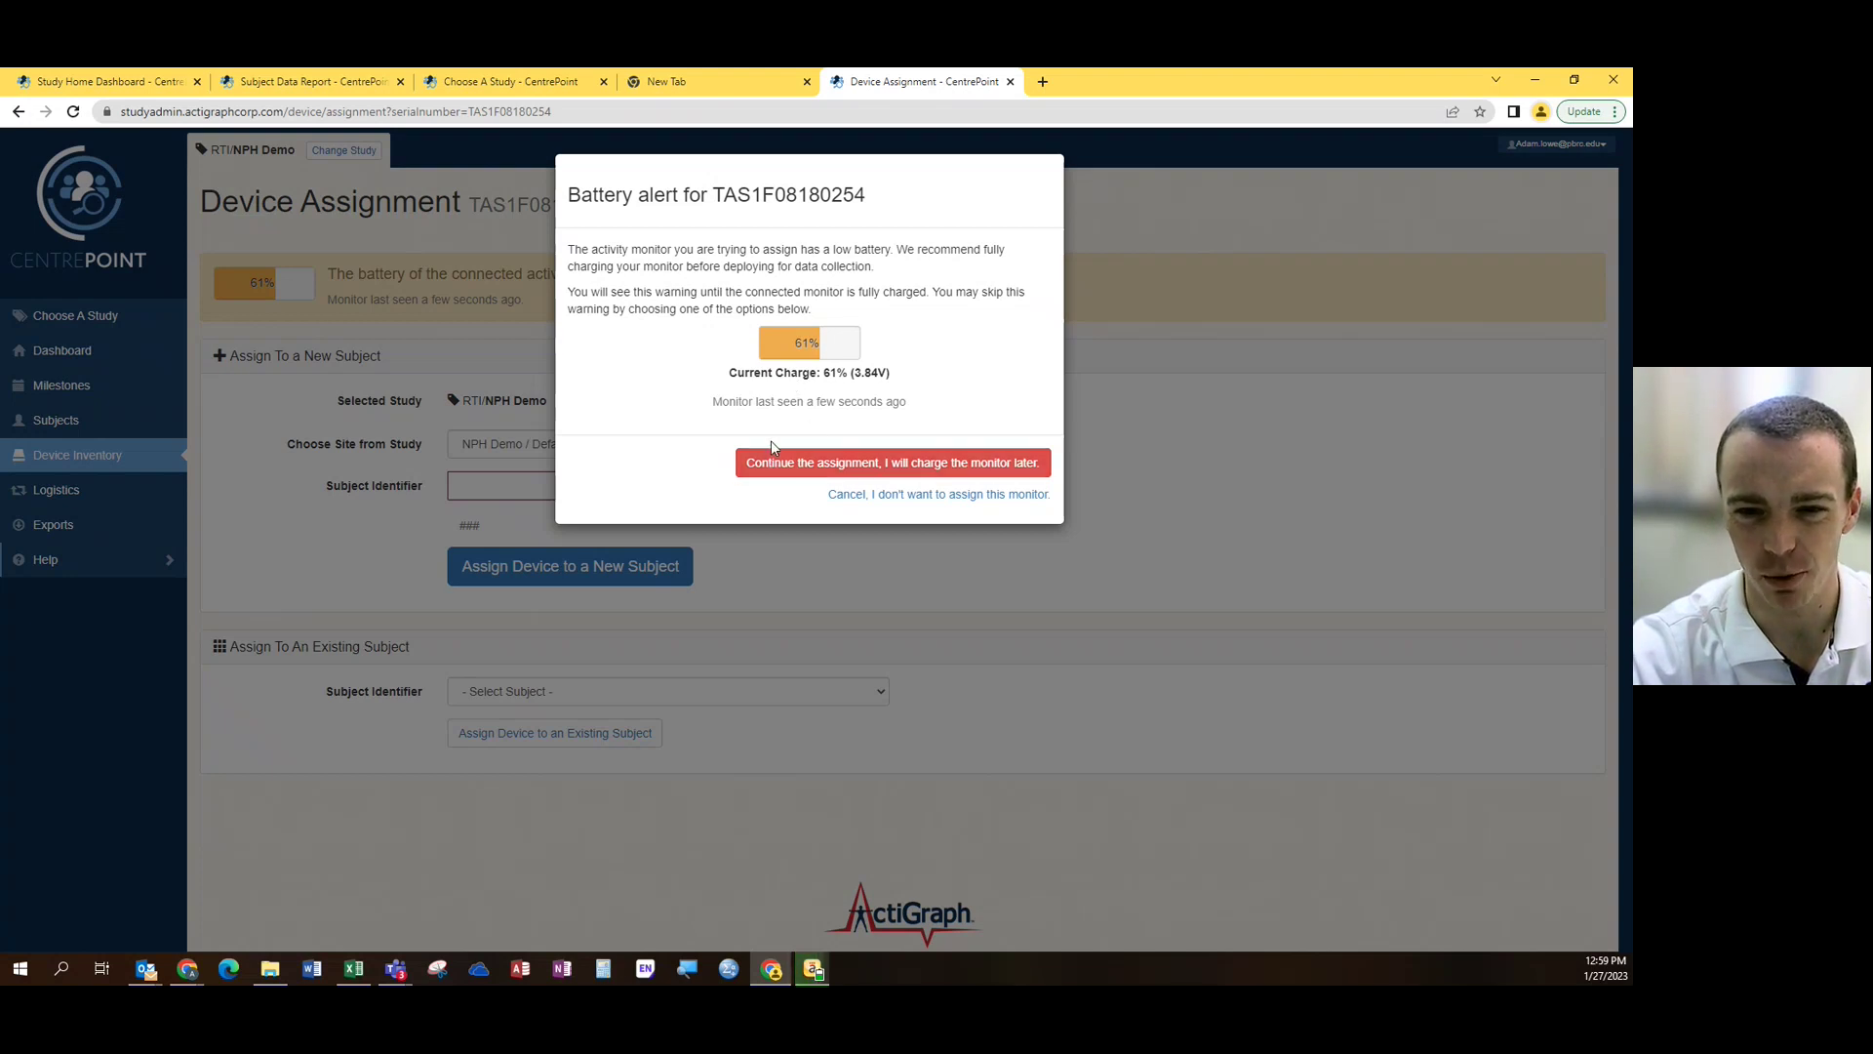
pyautogui.click(772, 475)
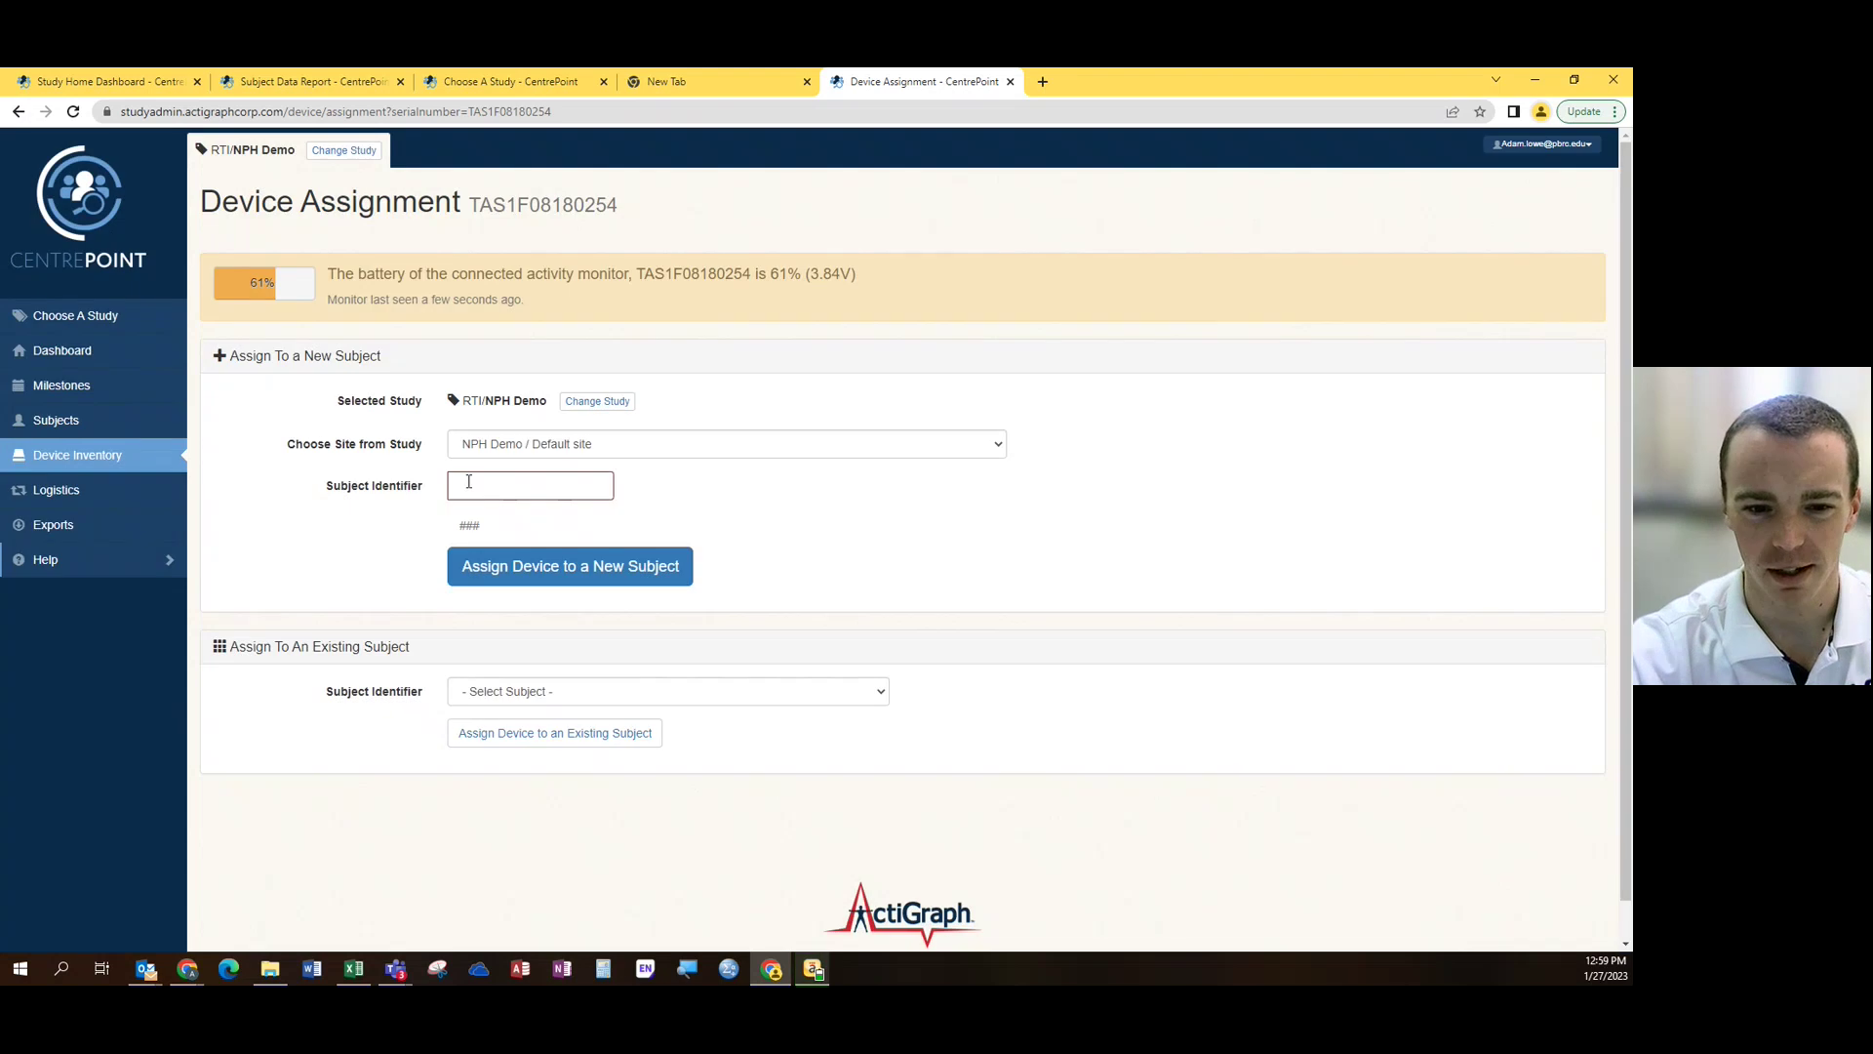
pyautogui.click(500, 483)
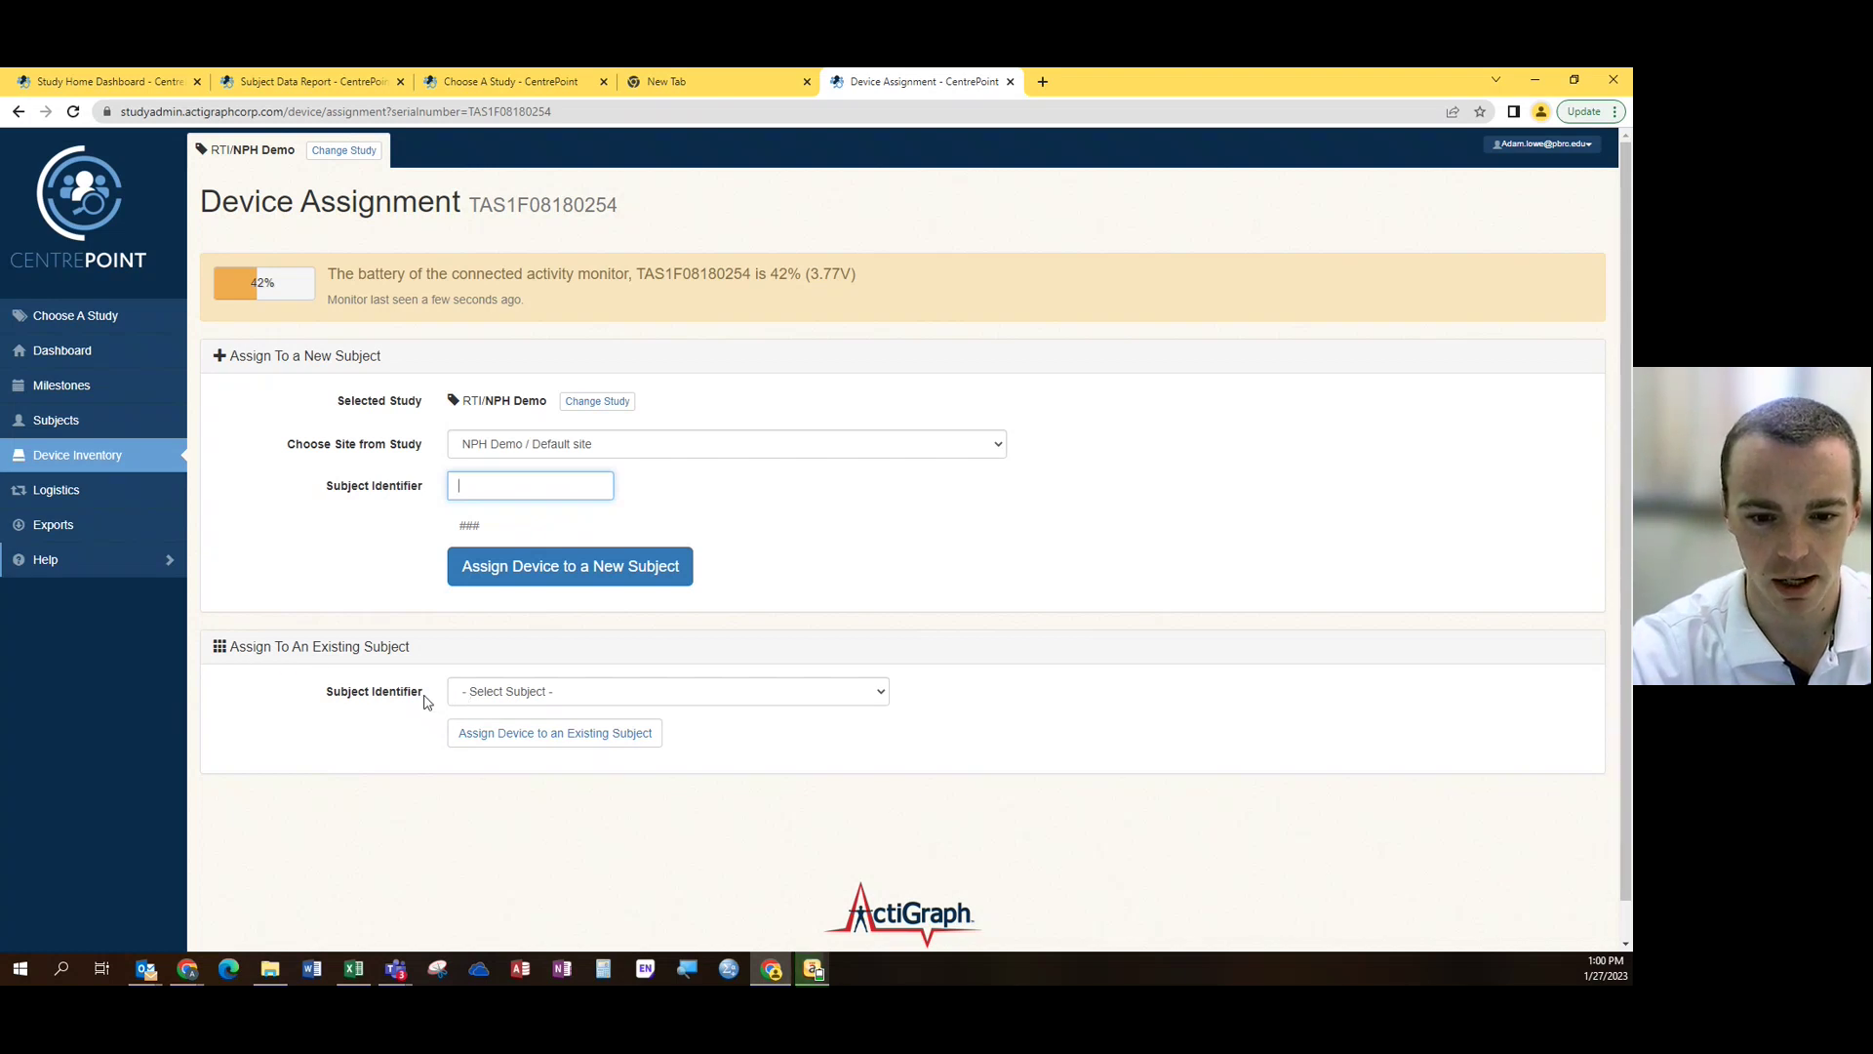
# List the existing NPH Demo subjects: 122, 123, 125, 133, 154, 164 and 571
pyautogui.click(485, 695)
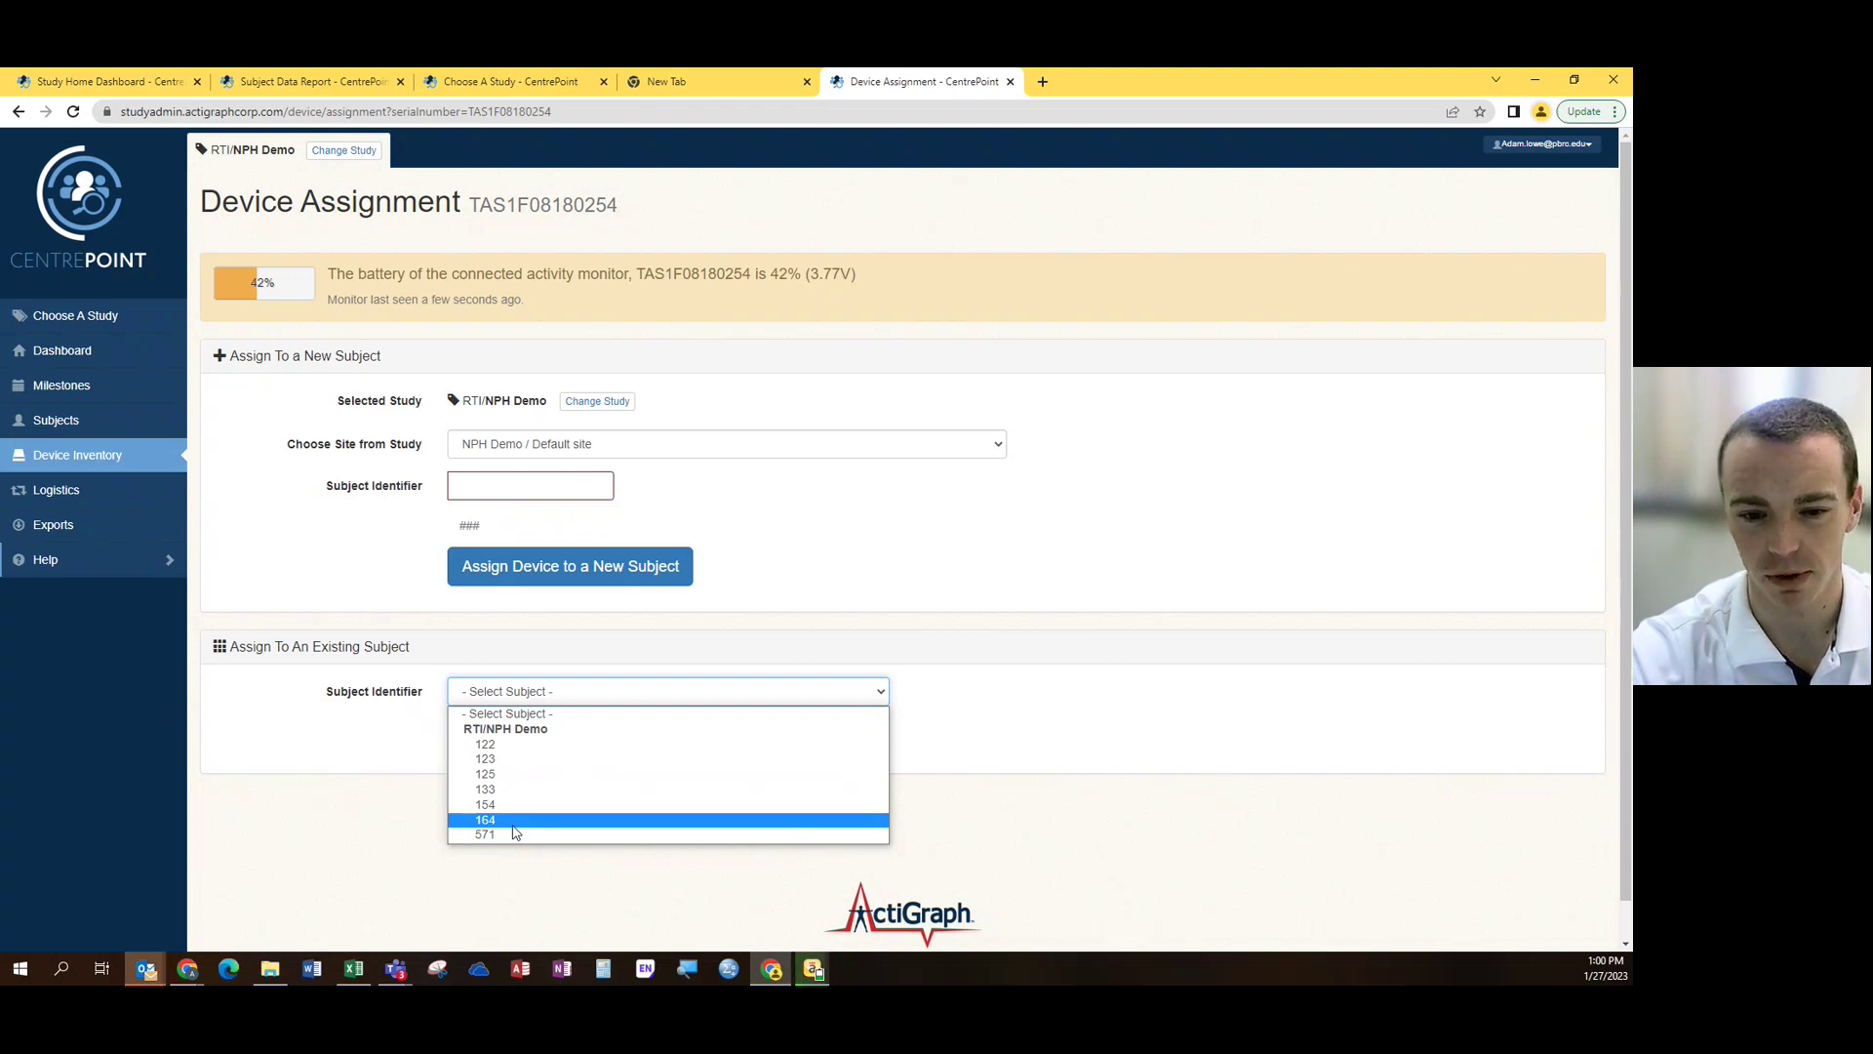
# Assign monitor TAS1F08180254 to a new subject with identifier 235
pyautogui.click(465, 487)
pyautogui.click(464, 486)
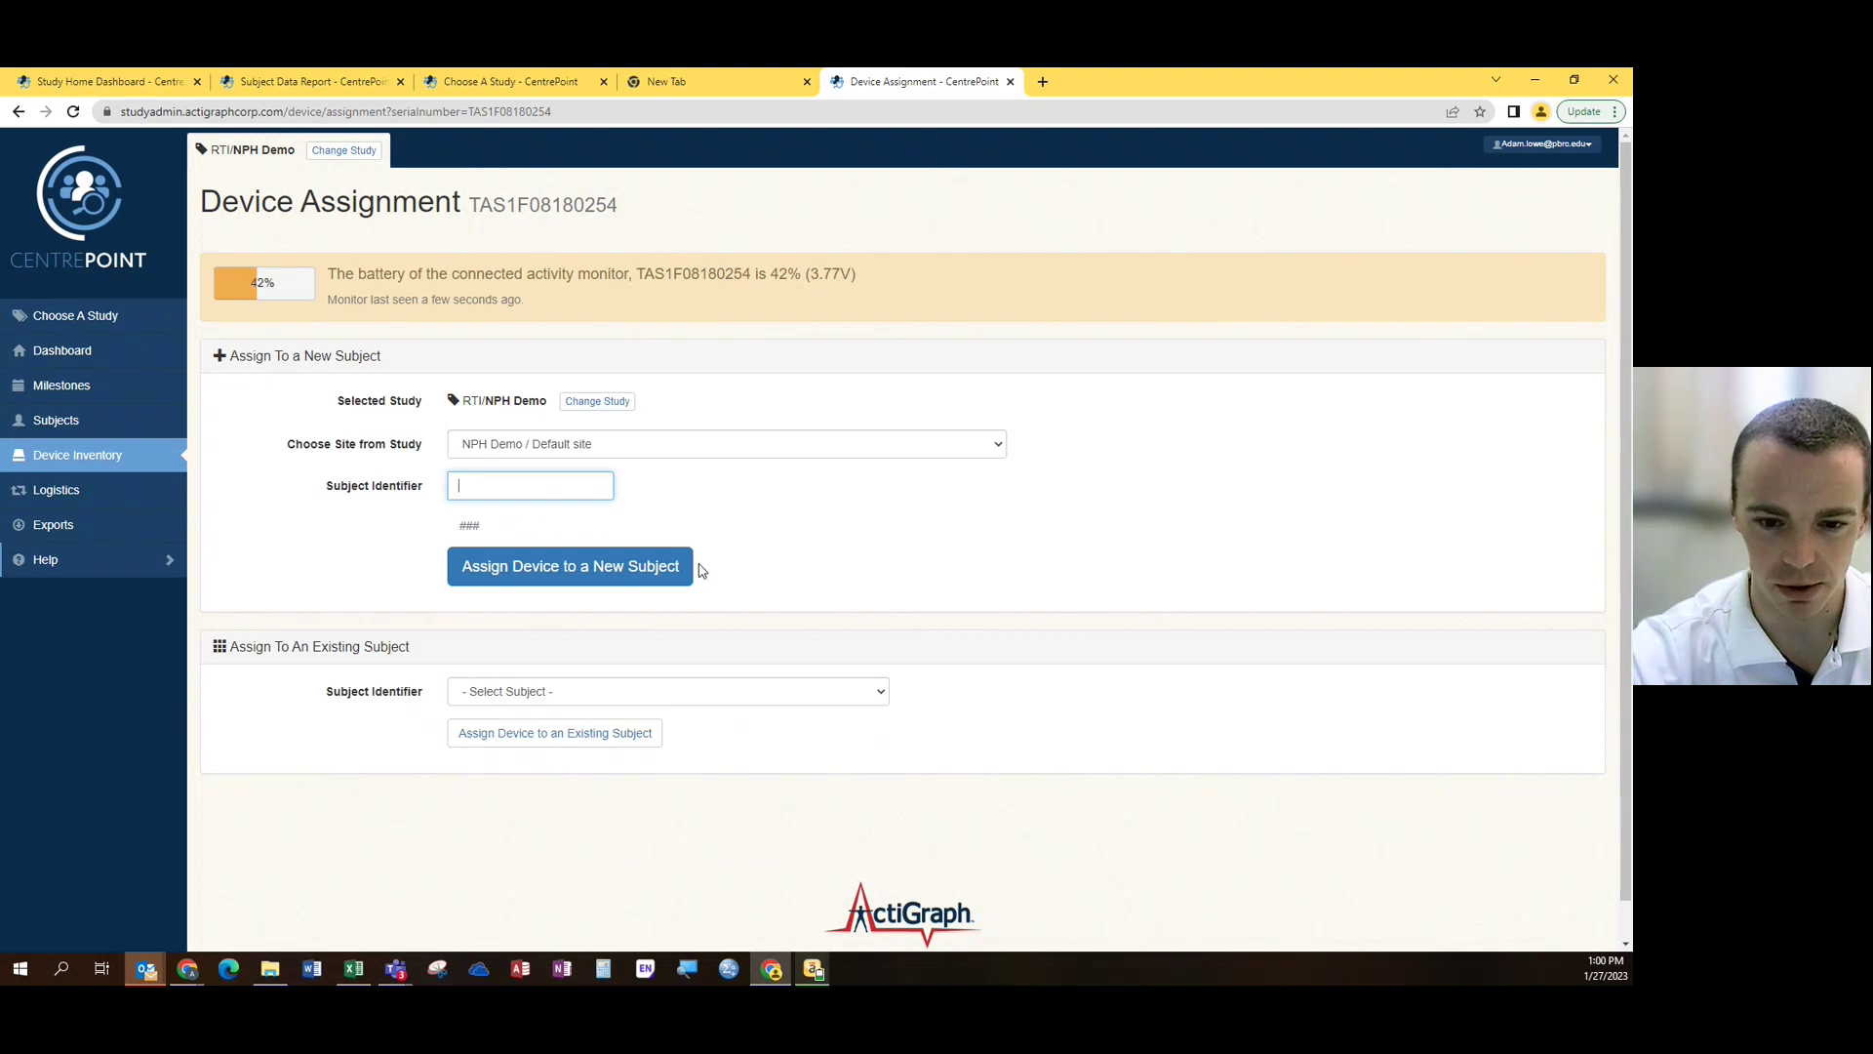
pyautogui.write('235')
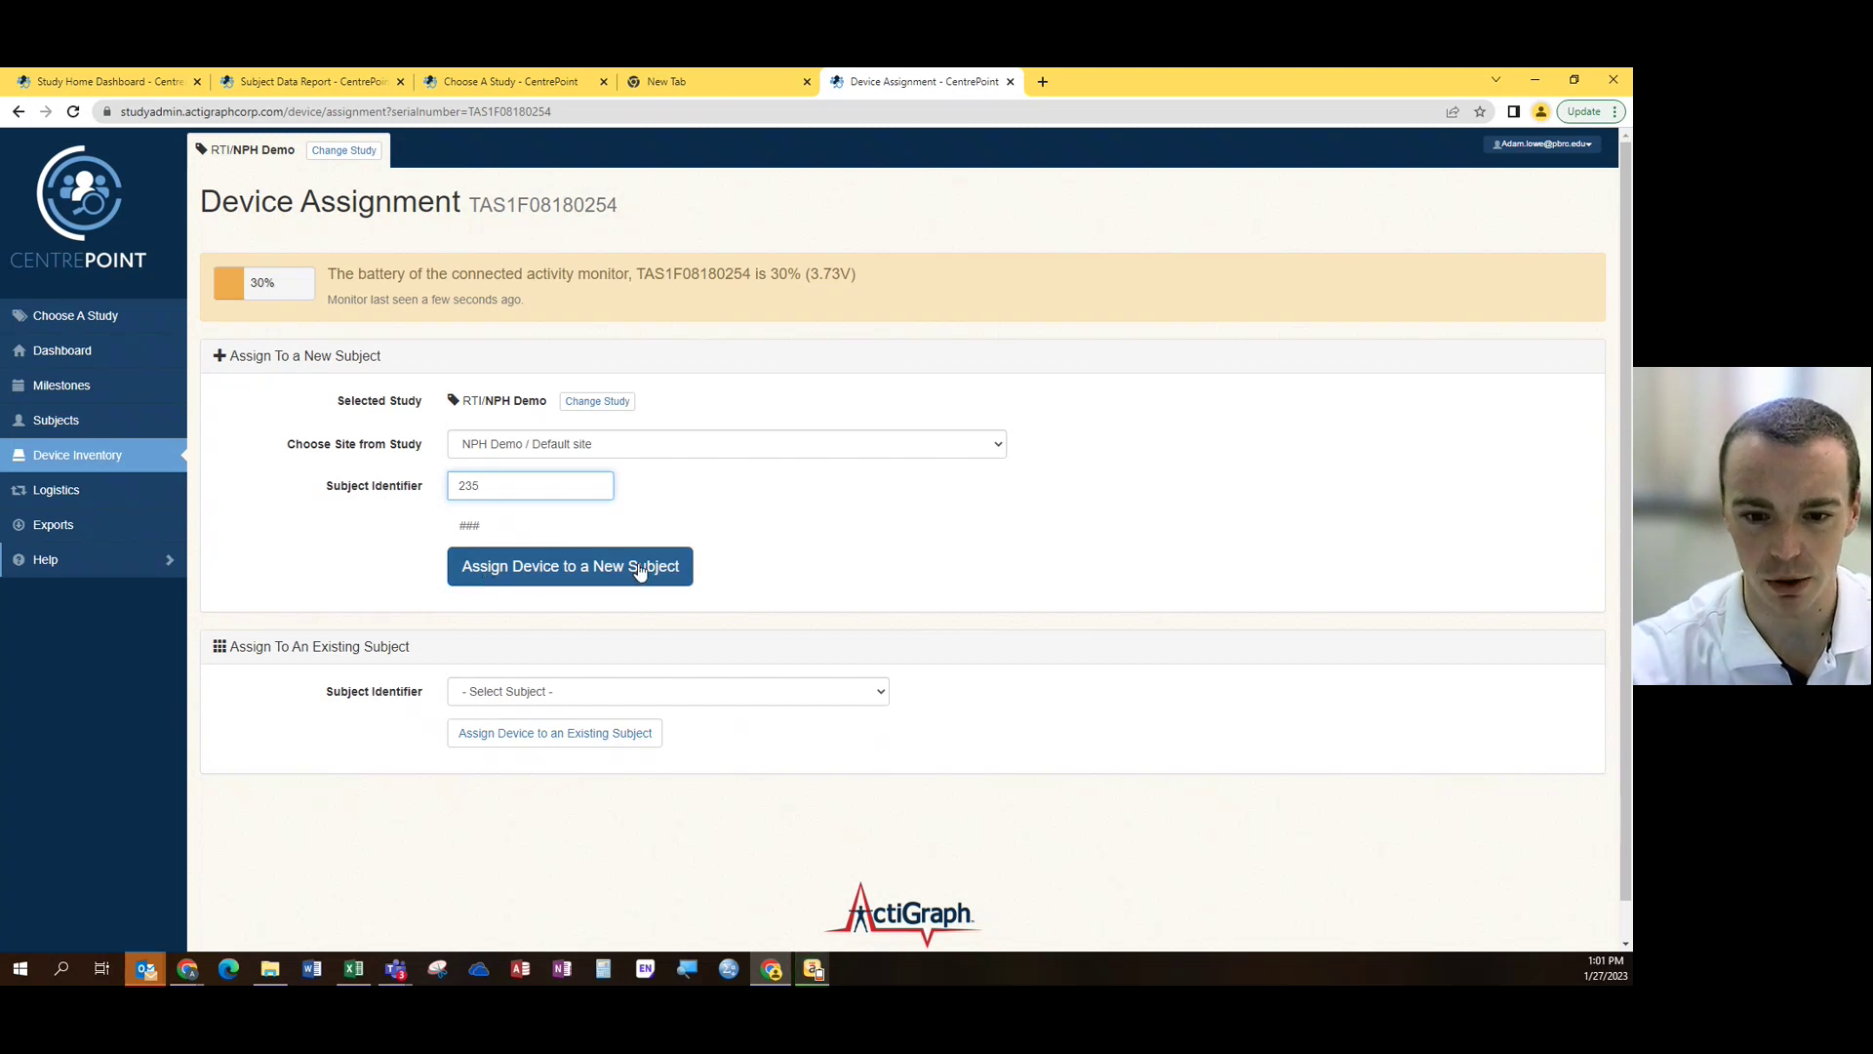
pyautogui.click(589, 578)
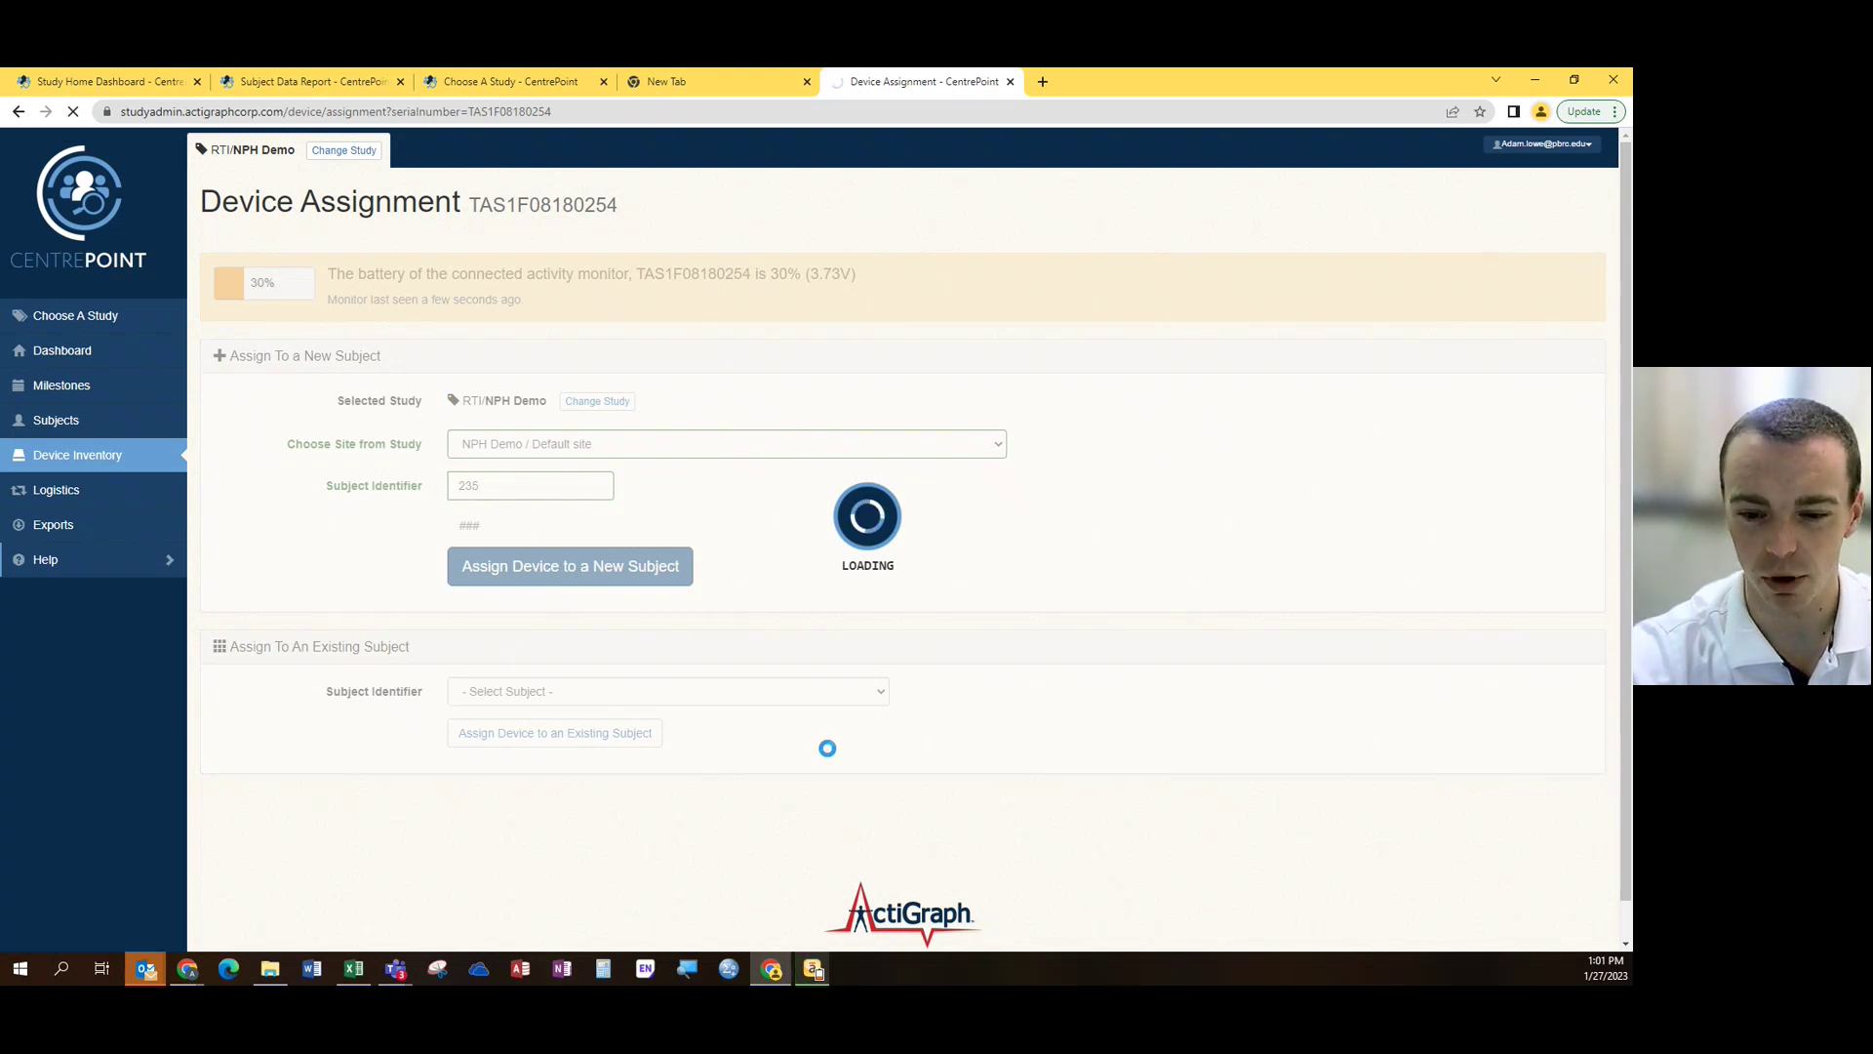
pyautogui.moveTo(819, 977)
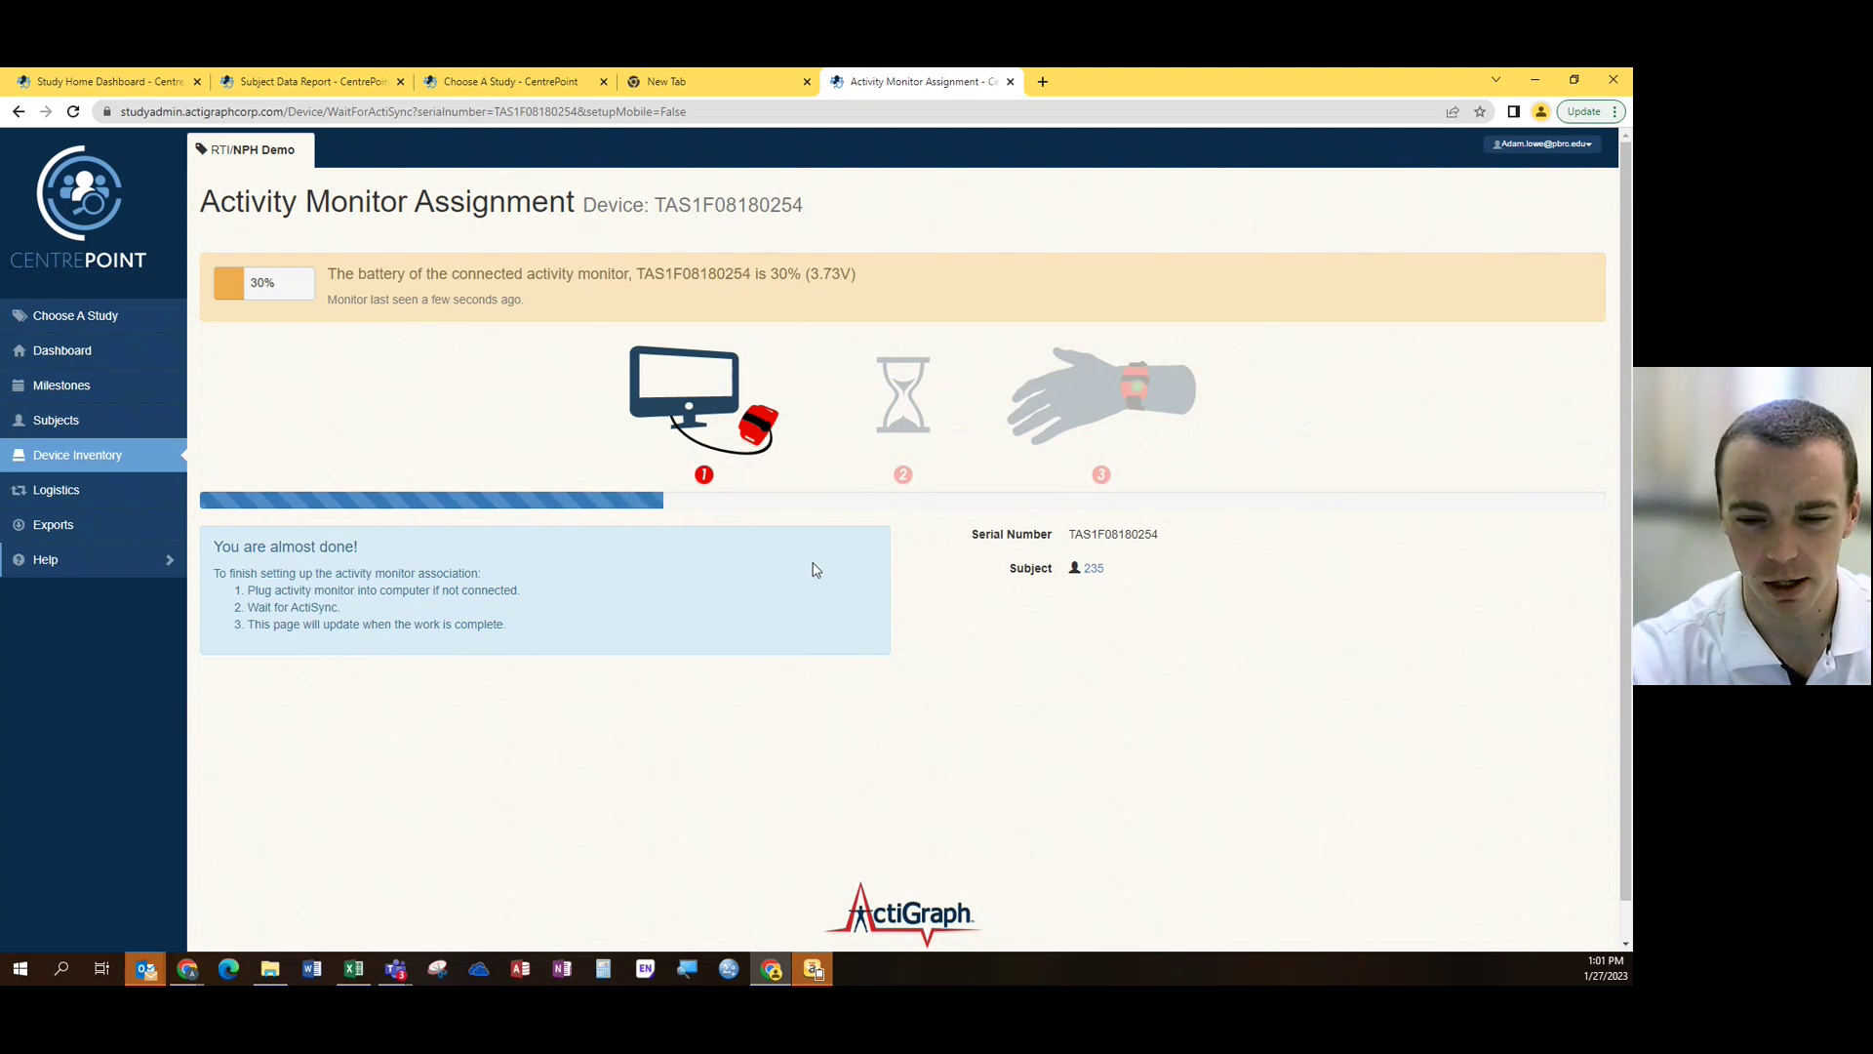
# Select the monitor's serial number and scroll down to the completed assignment for subject 235
pyautogui.moveTo(1163, 539); pyautogui.dragTo(1078, 549)
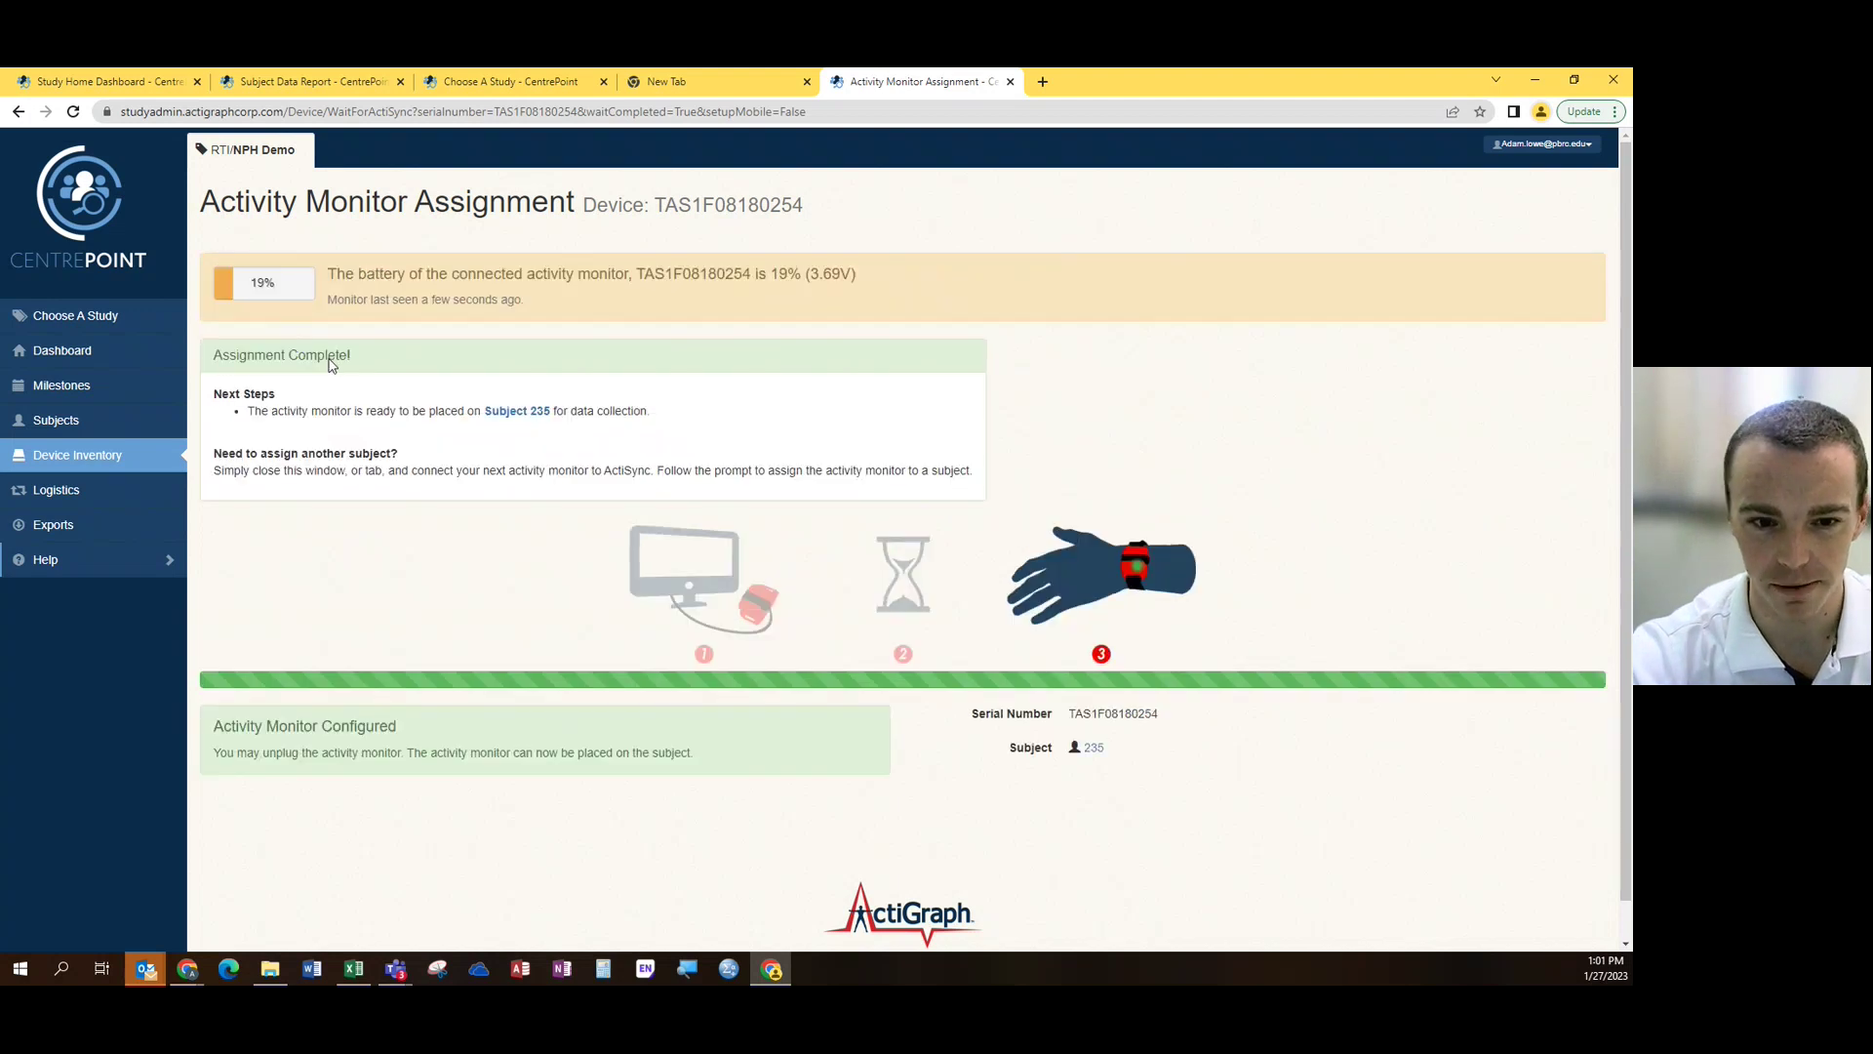
pyautogui.scroll(-1, 493, 574)
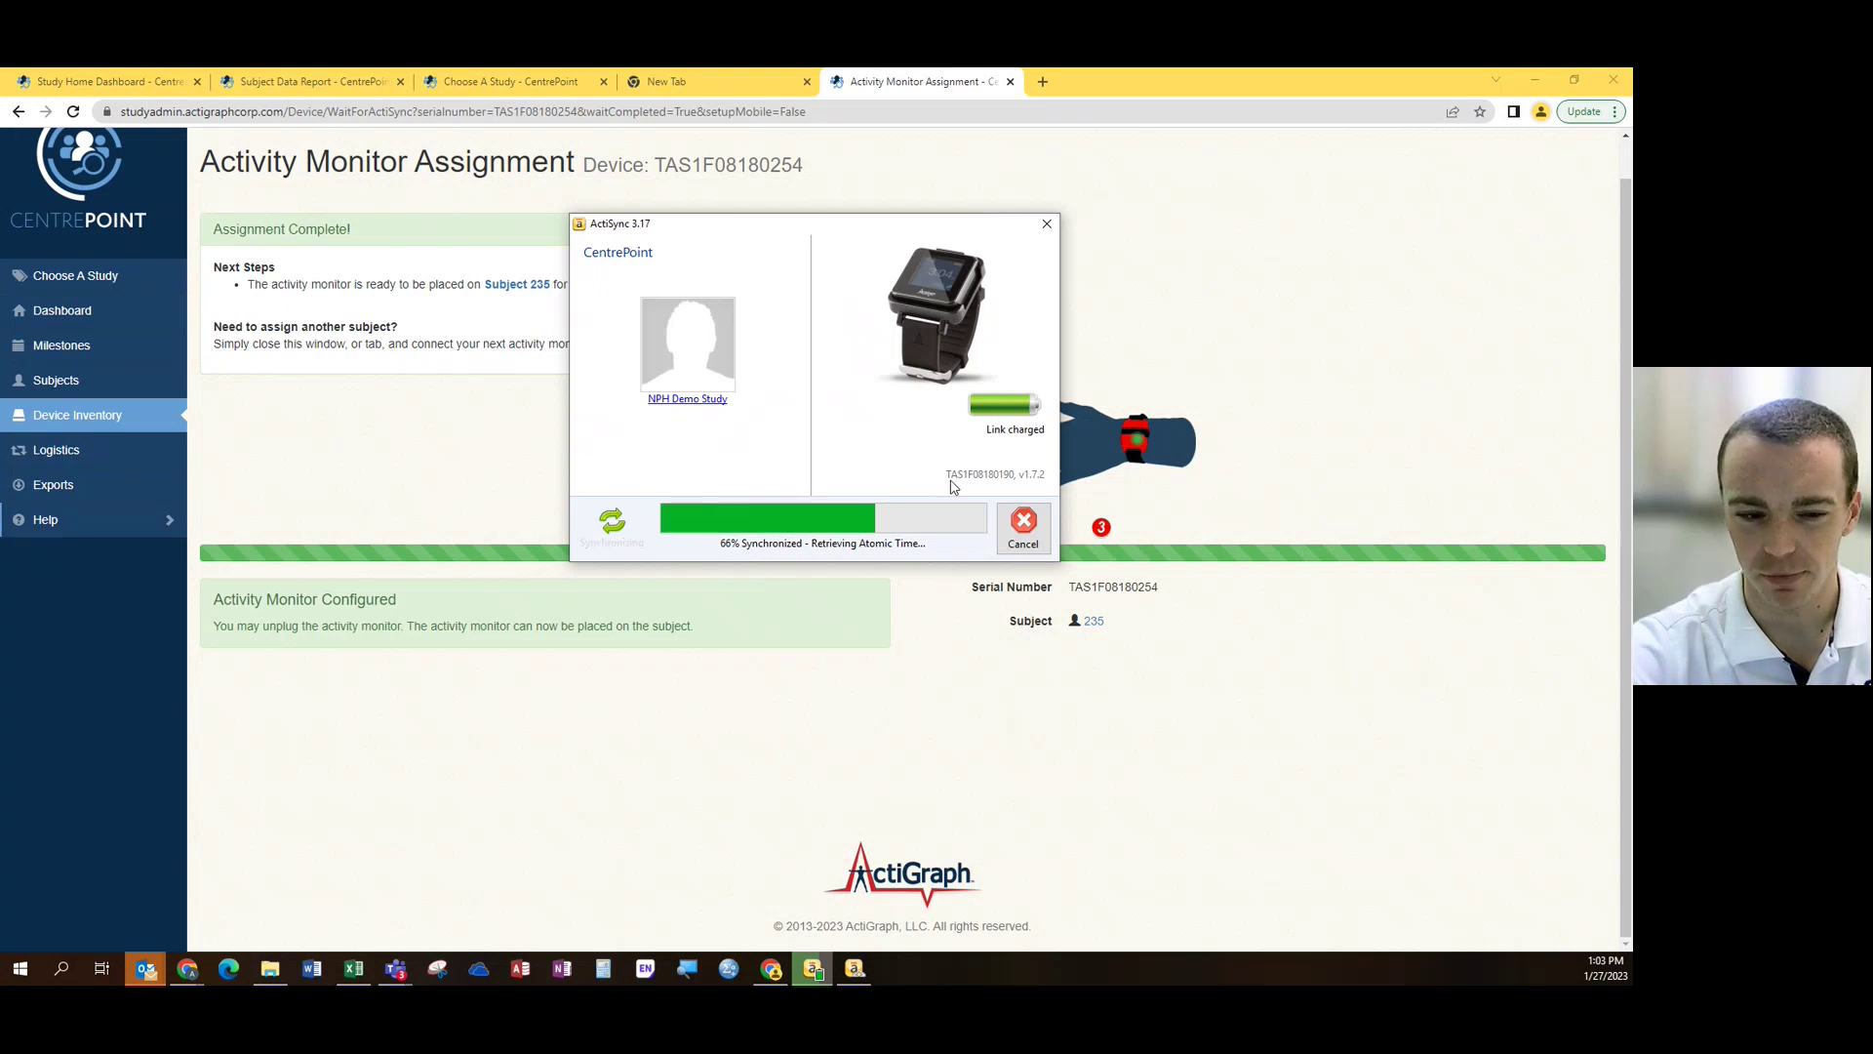
# Move the RAW download overview aside and open subject 541's Upload Compliance page
pyautogui.moveTo(881, 677); pyautogui.dragTo(1268, 650)
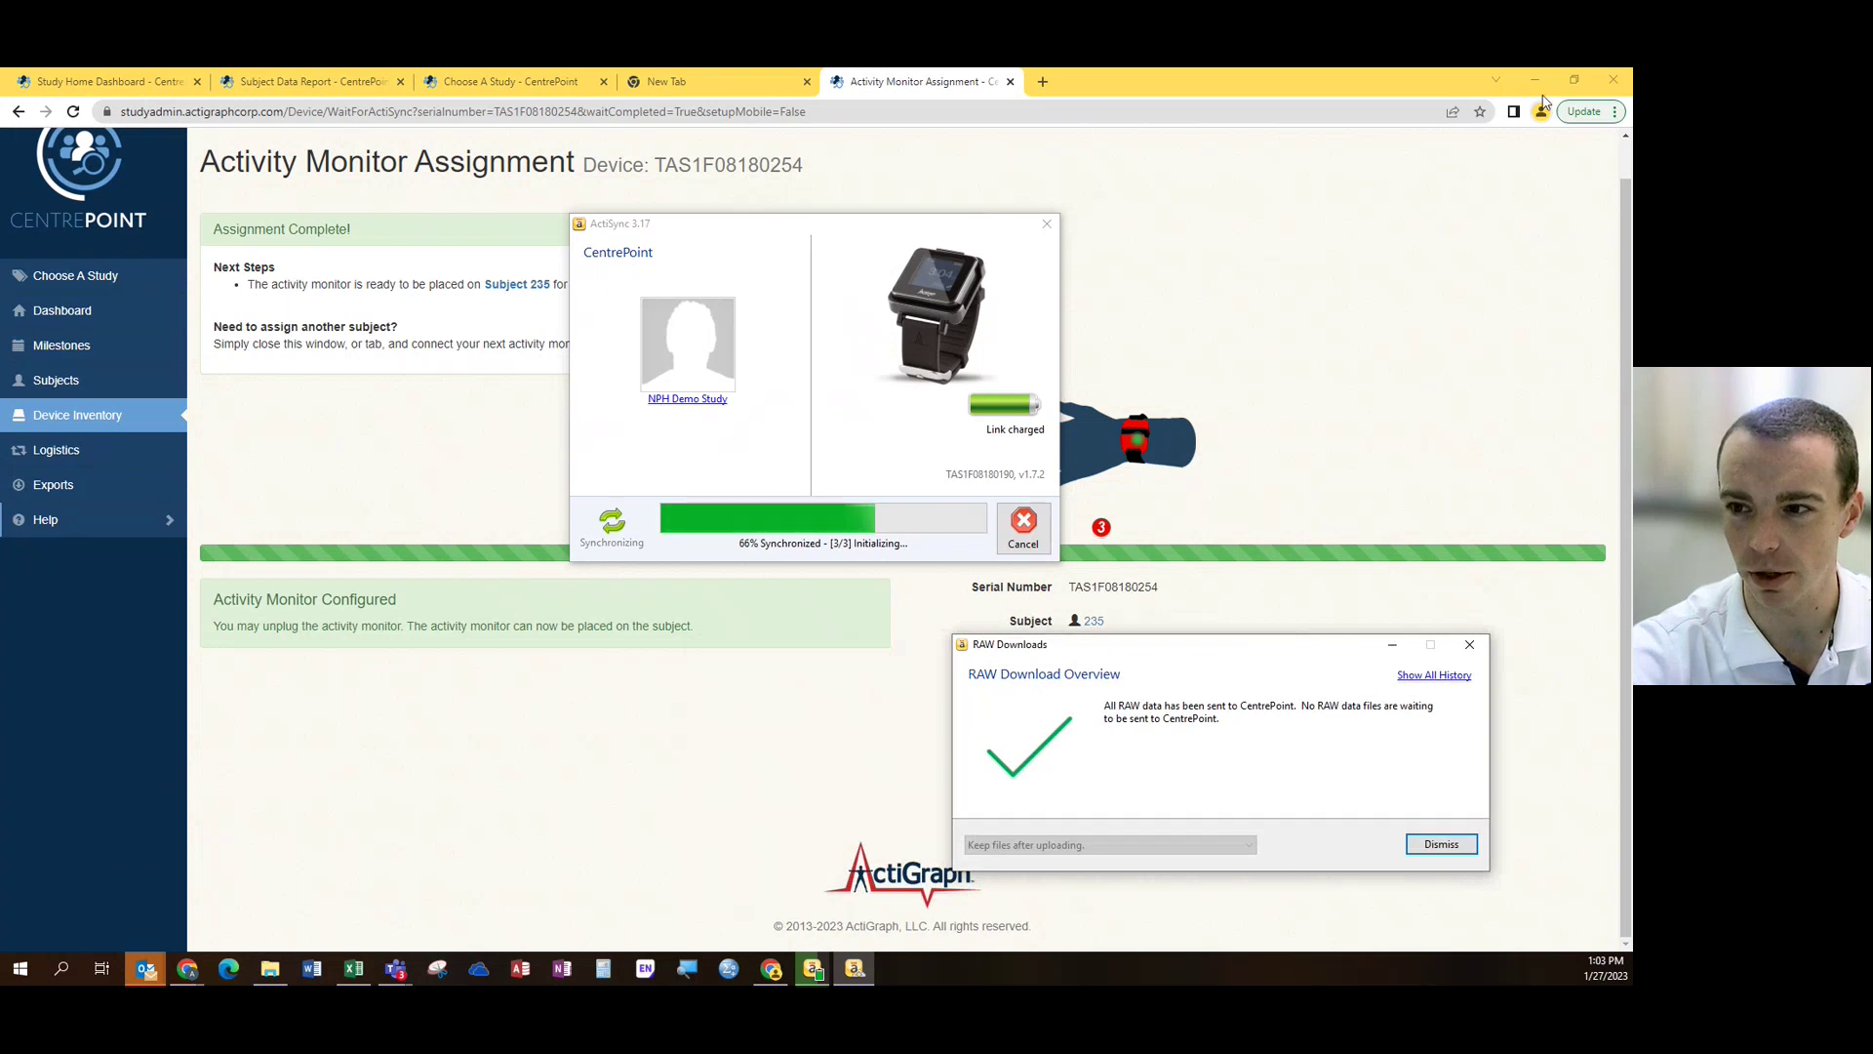
pyautogui.click(702, 82)
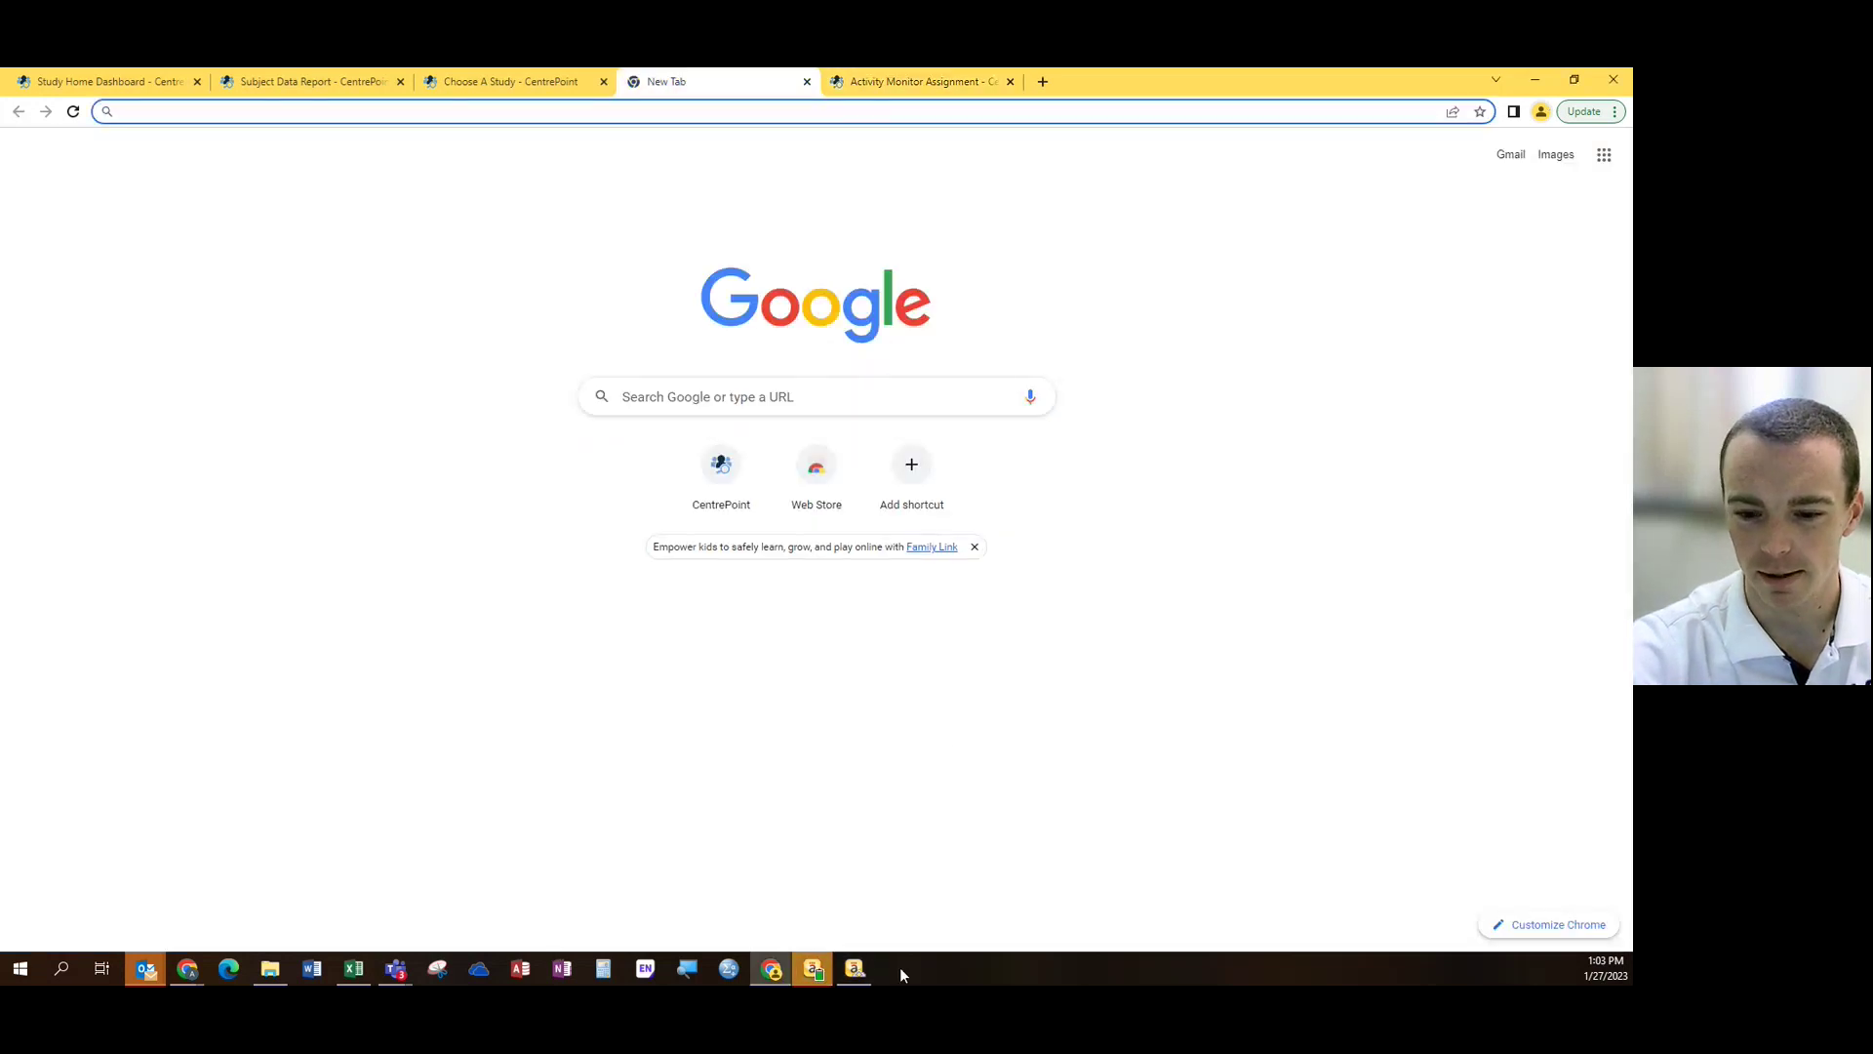
pyautogui.click(854, 968)
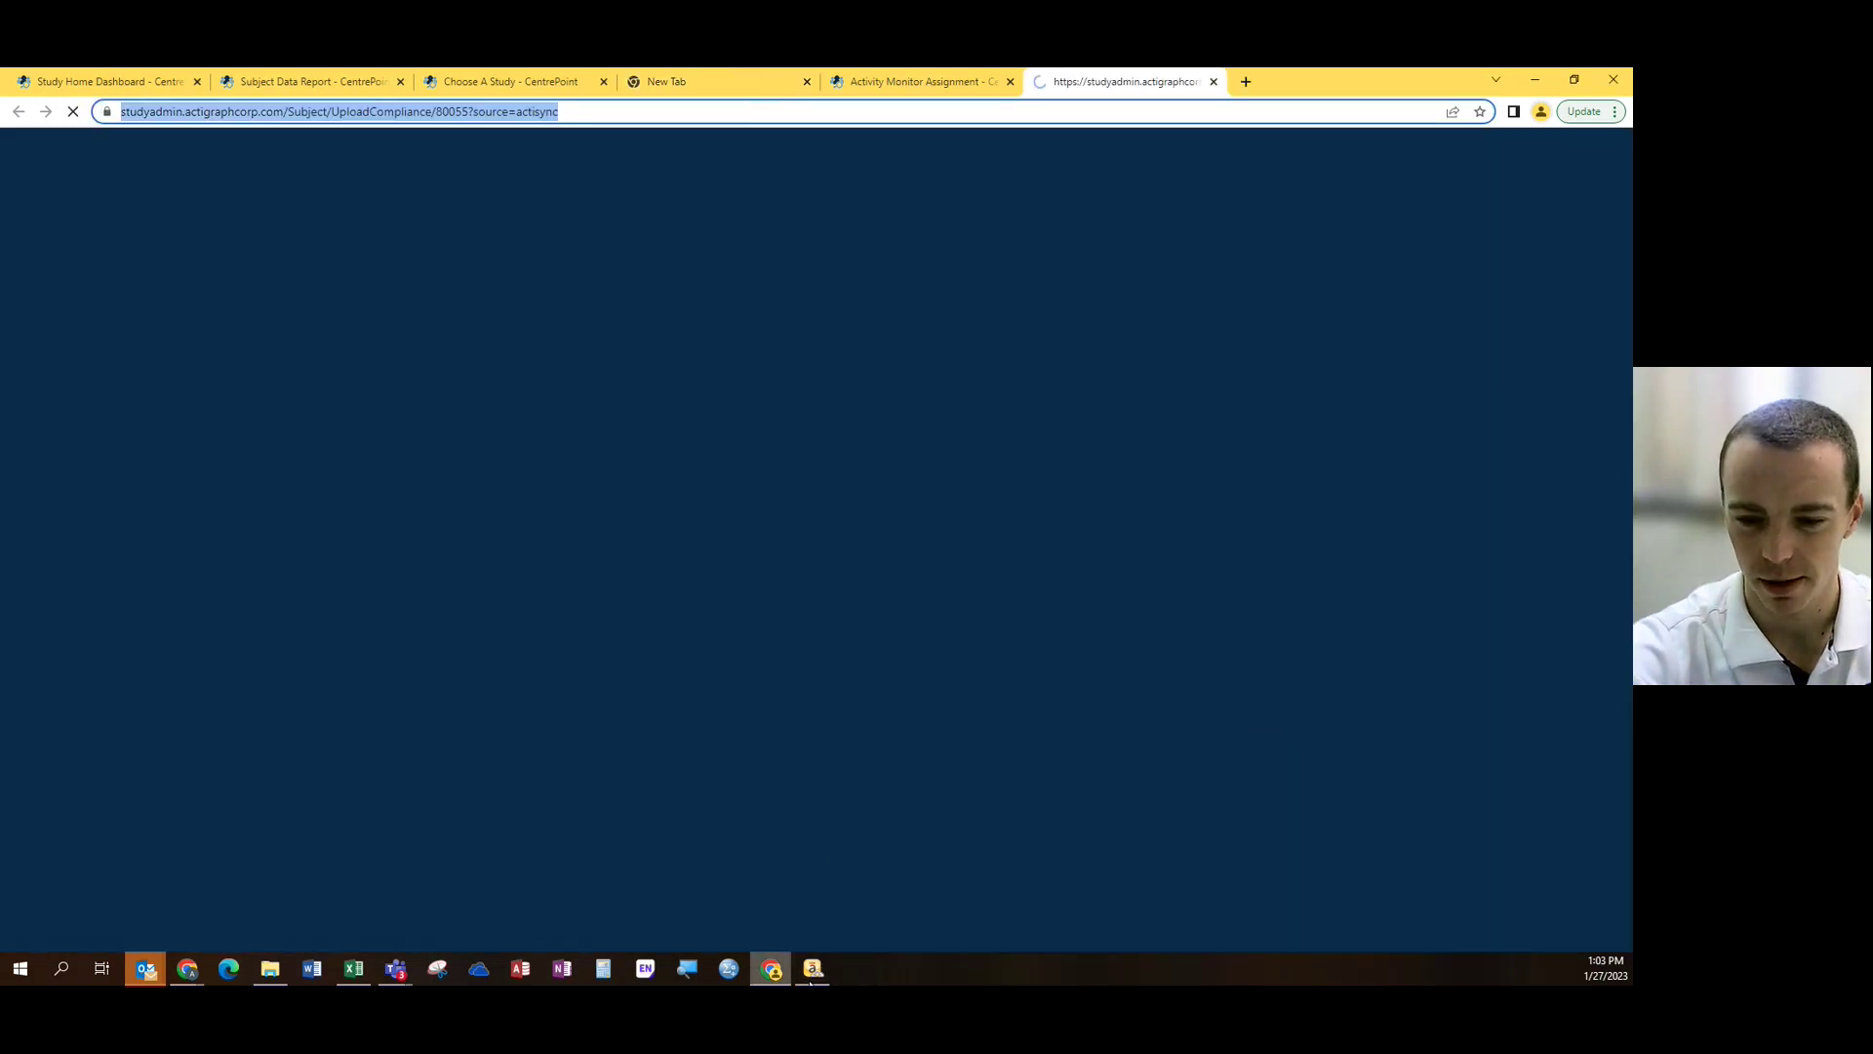
pyautogui.click(825, 977)
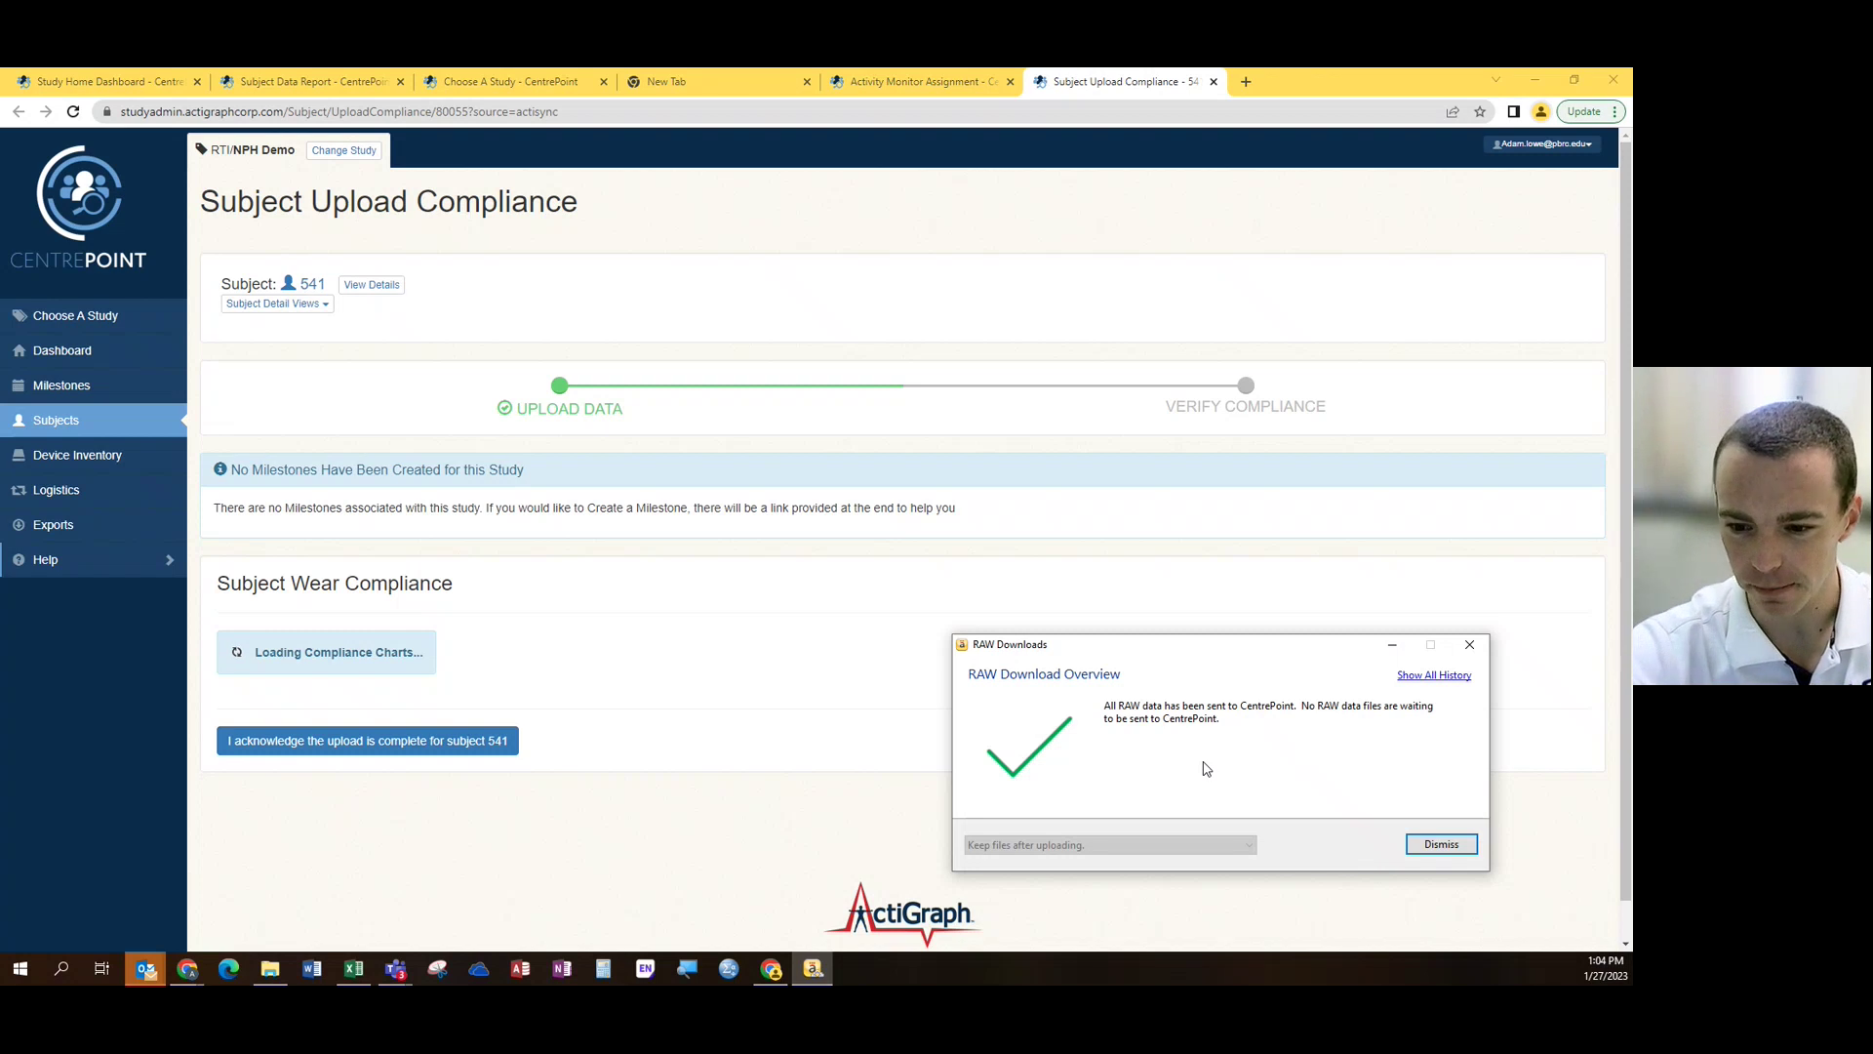
pyautogui.click(1441, 842)
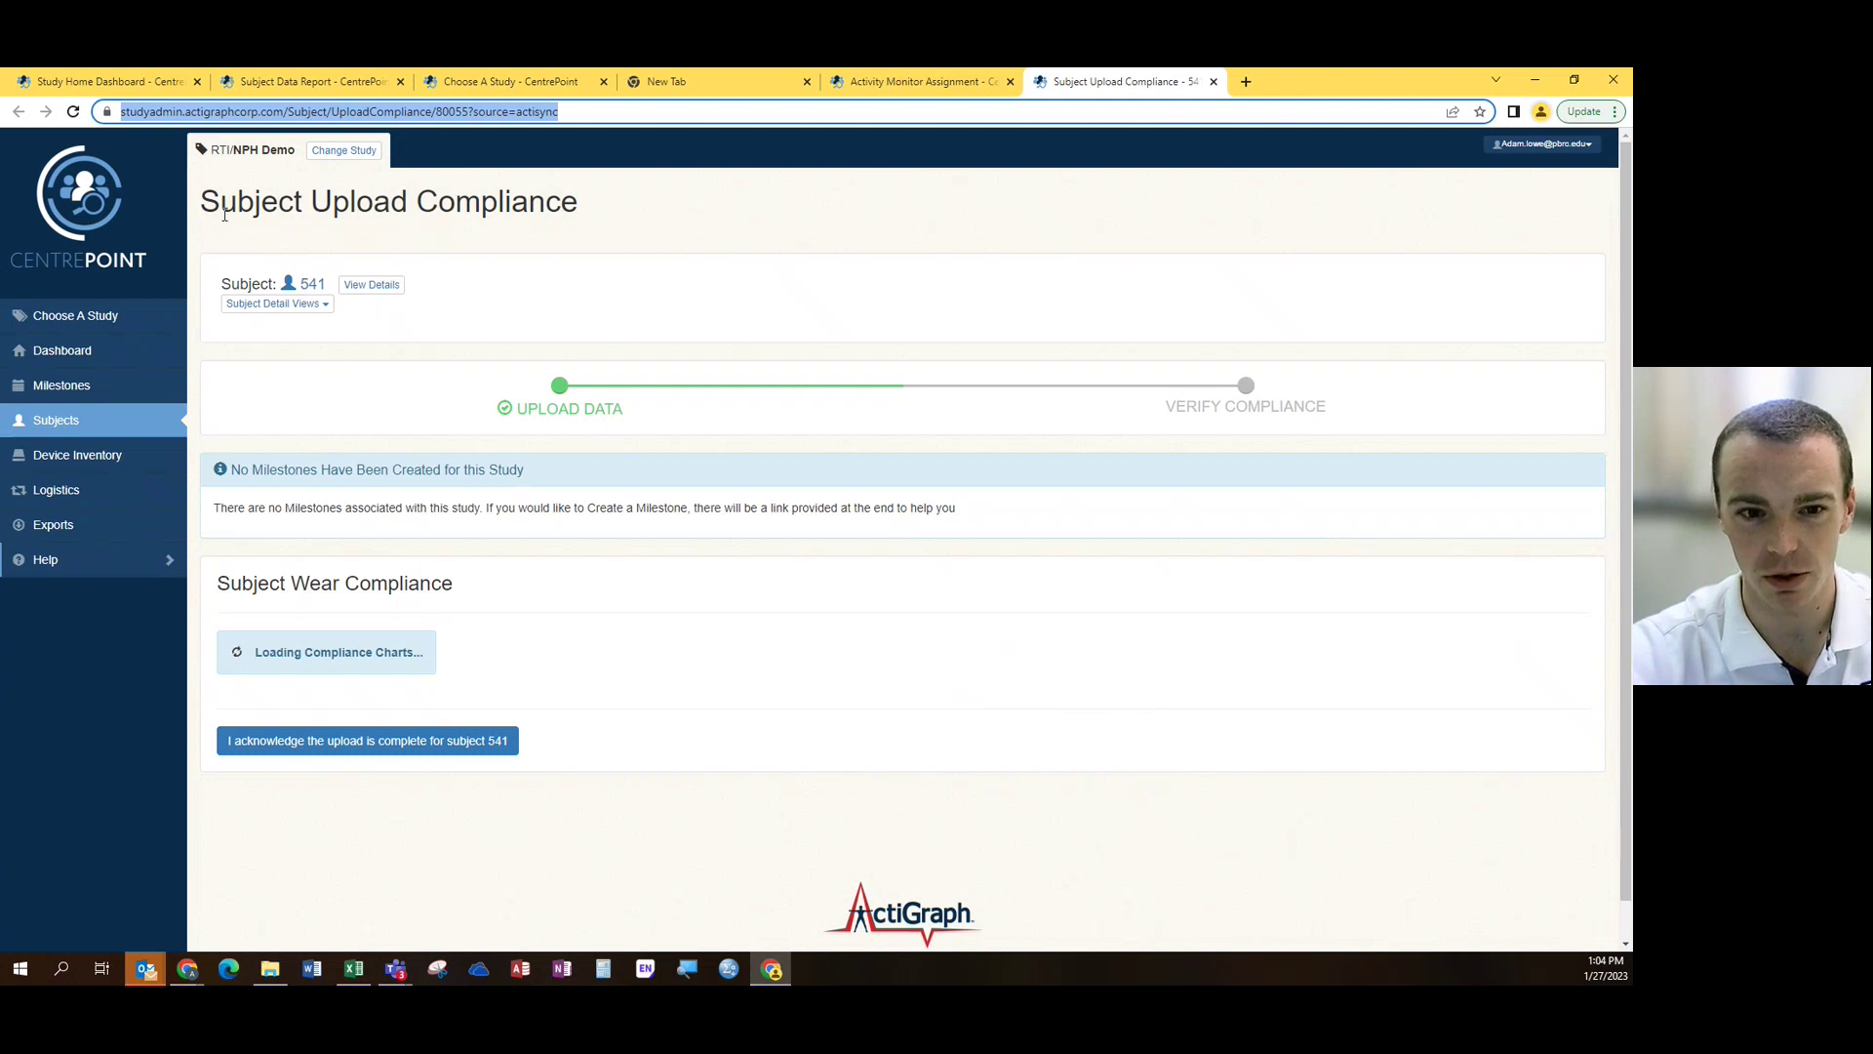
pyautogui.moveTo(220, 209); pyautogui.dragTo(520, 210)
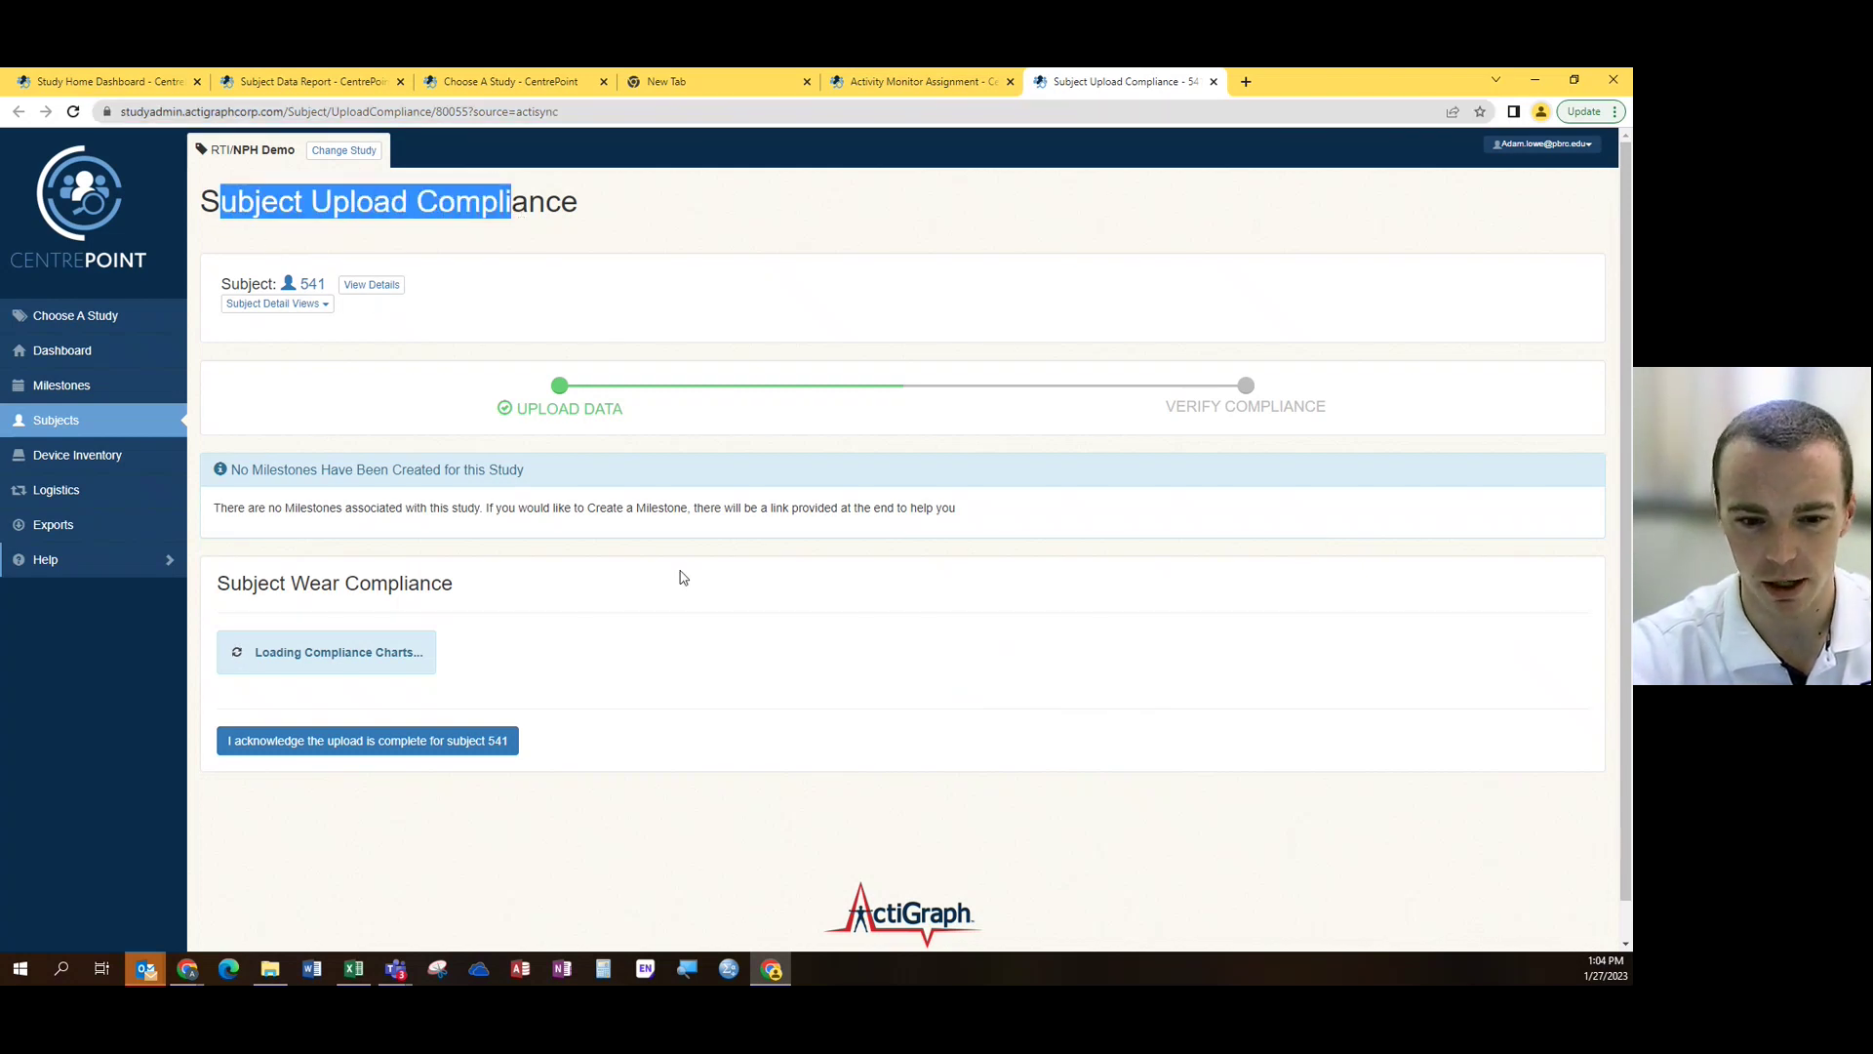
pyautogui.click(696, 605)
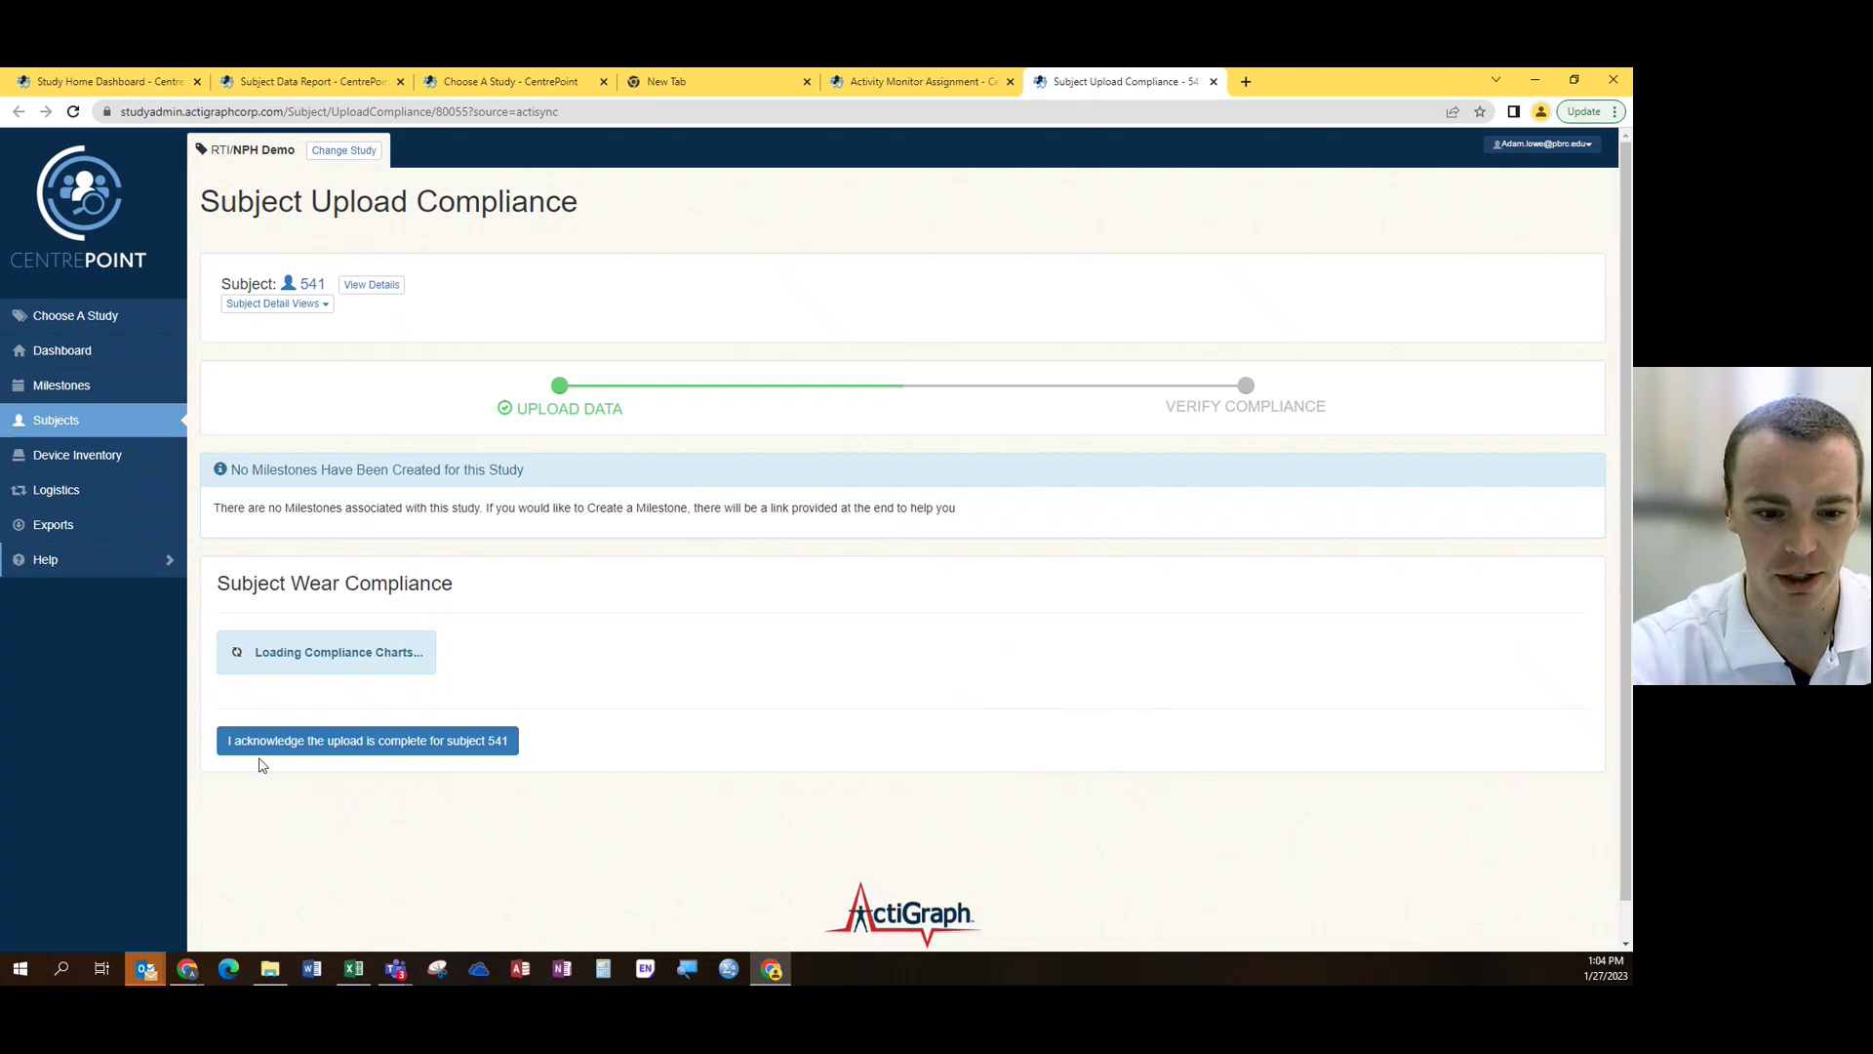
# Acknowledge subject 541's upload as complete, review its details page, then switch to Choose A Study
pyautogui.click(329, 746)
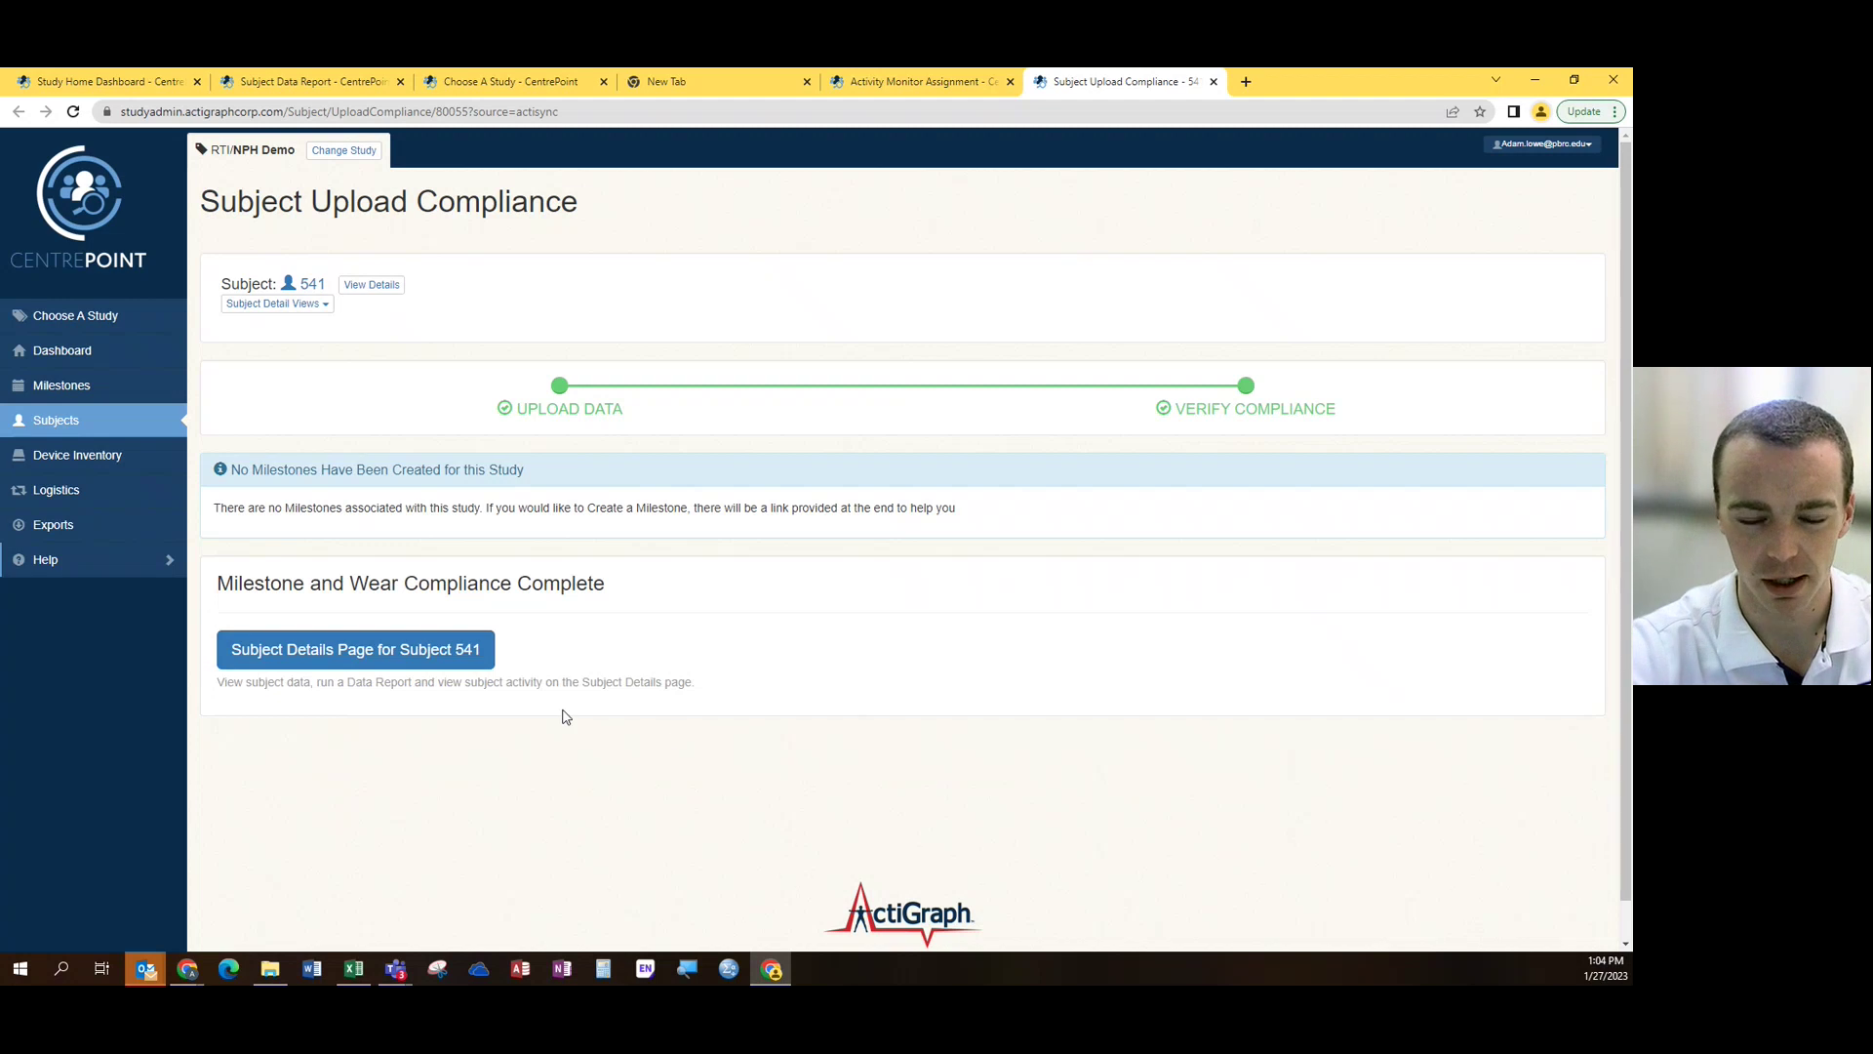
pyautogui.click(388, 661)
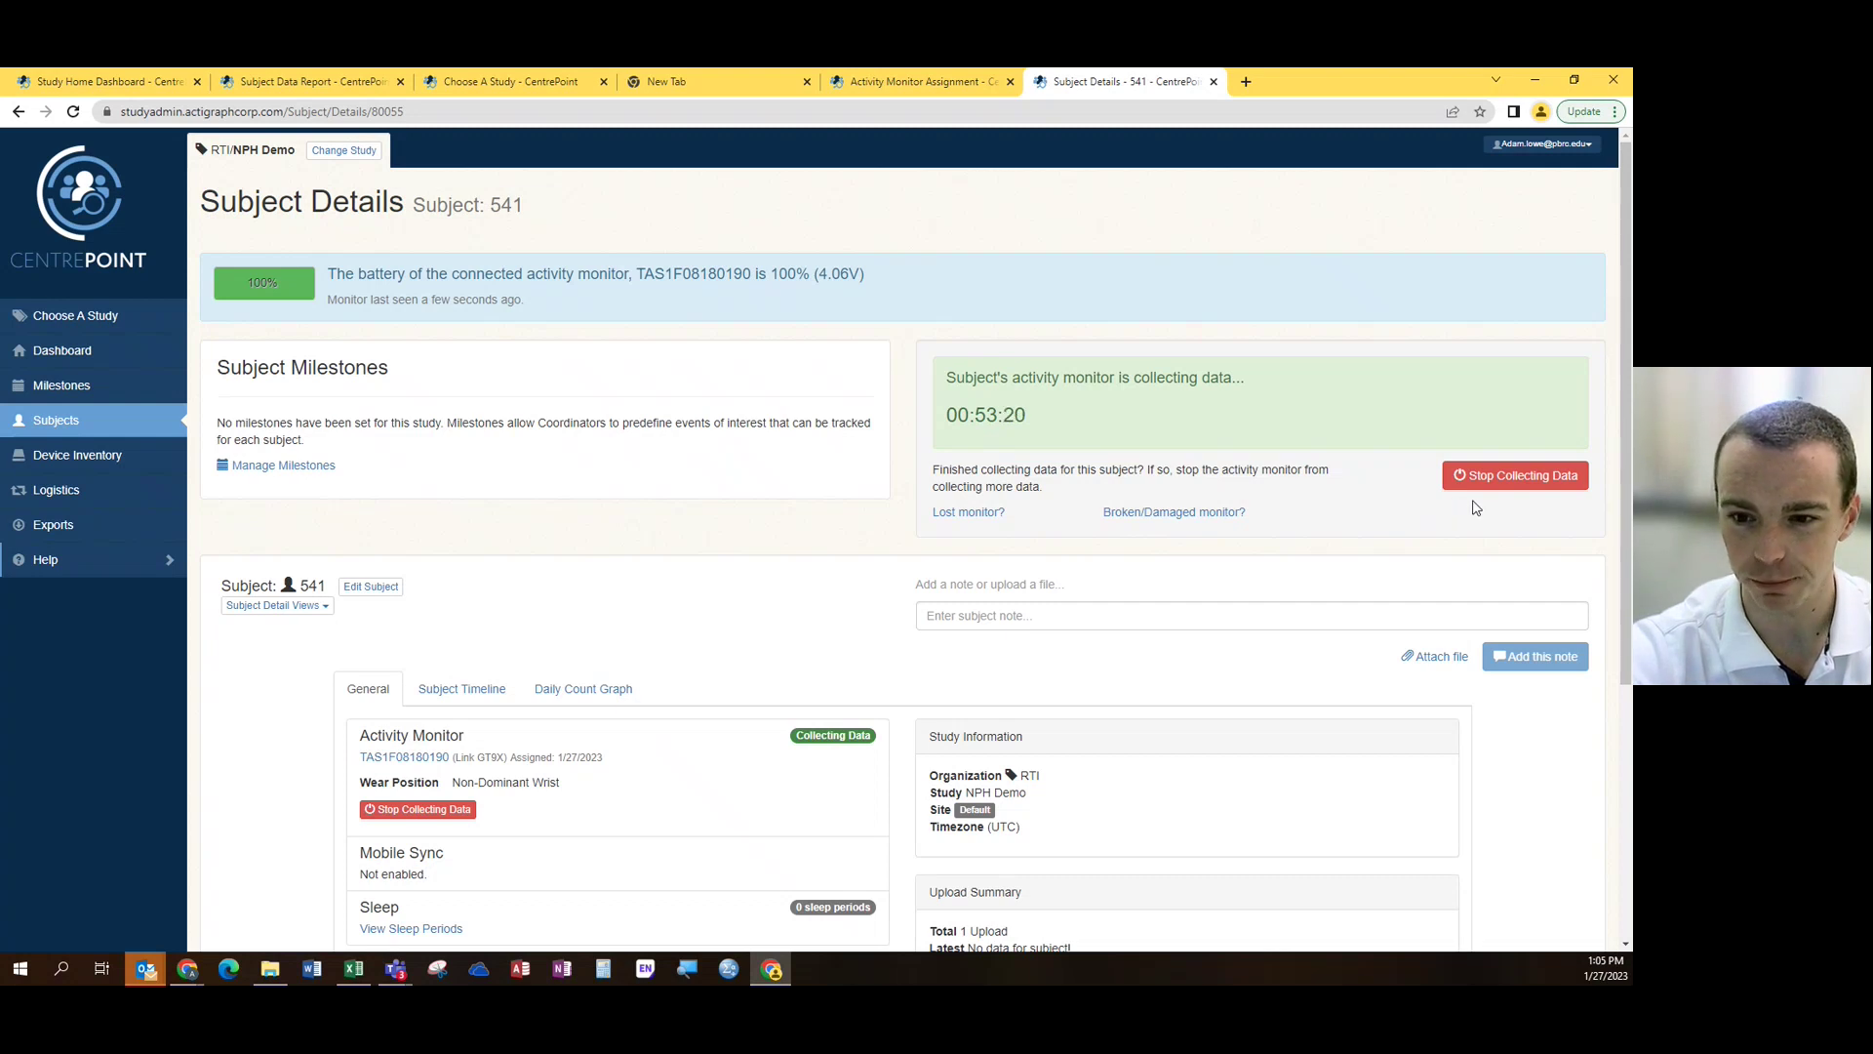
pyautogui.scroll(-1, 1259, 539)
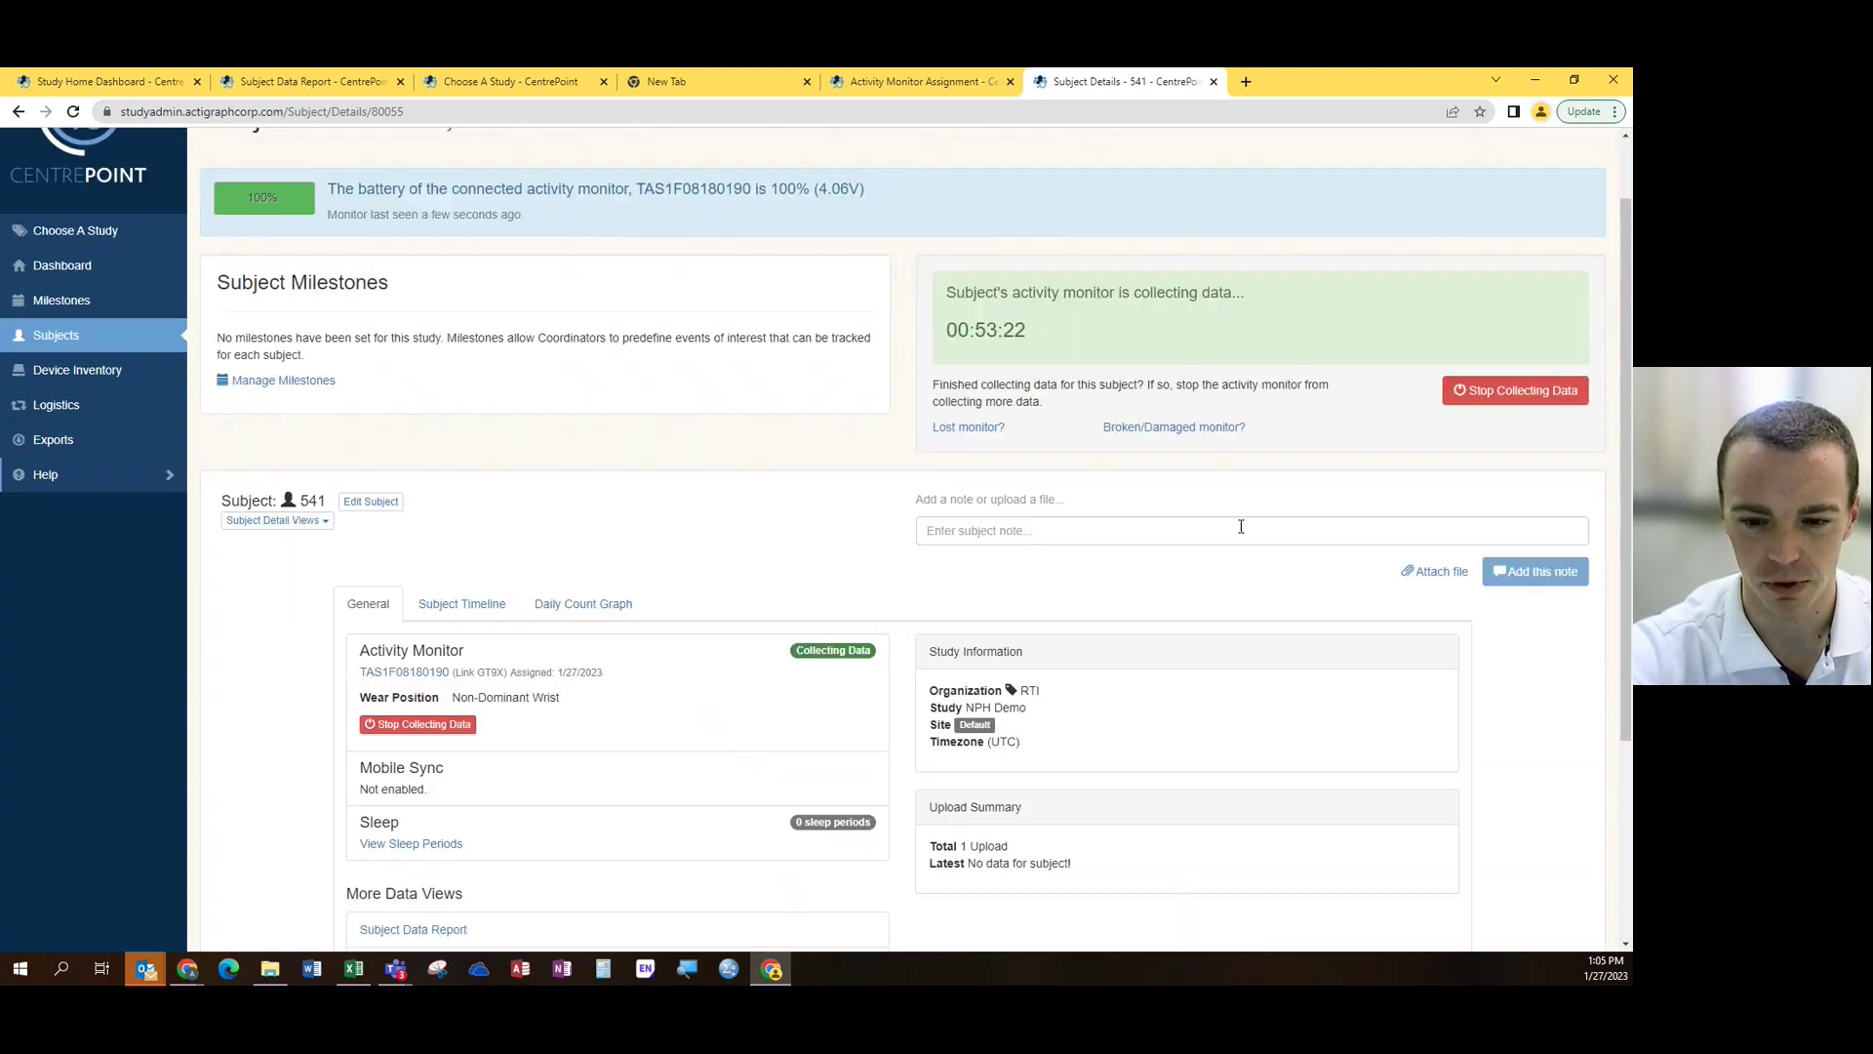
pyautogui.scroll(-1, 743, 623)
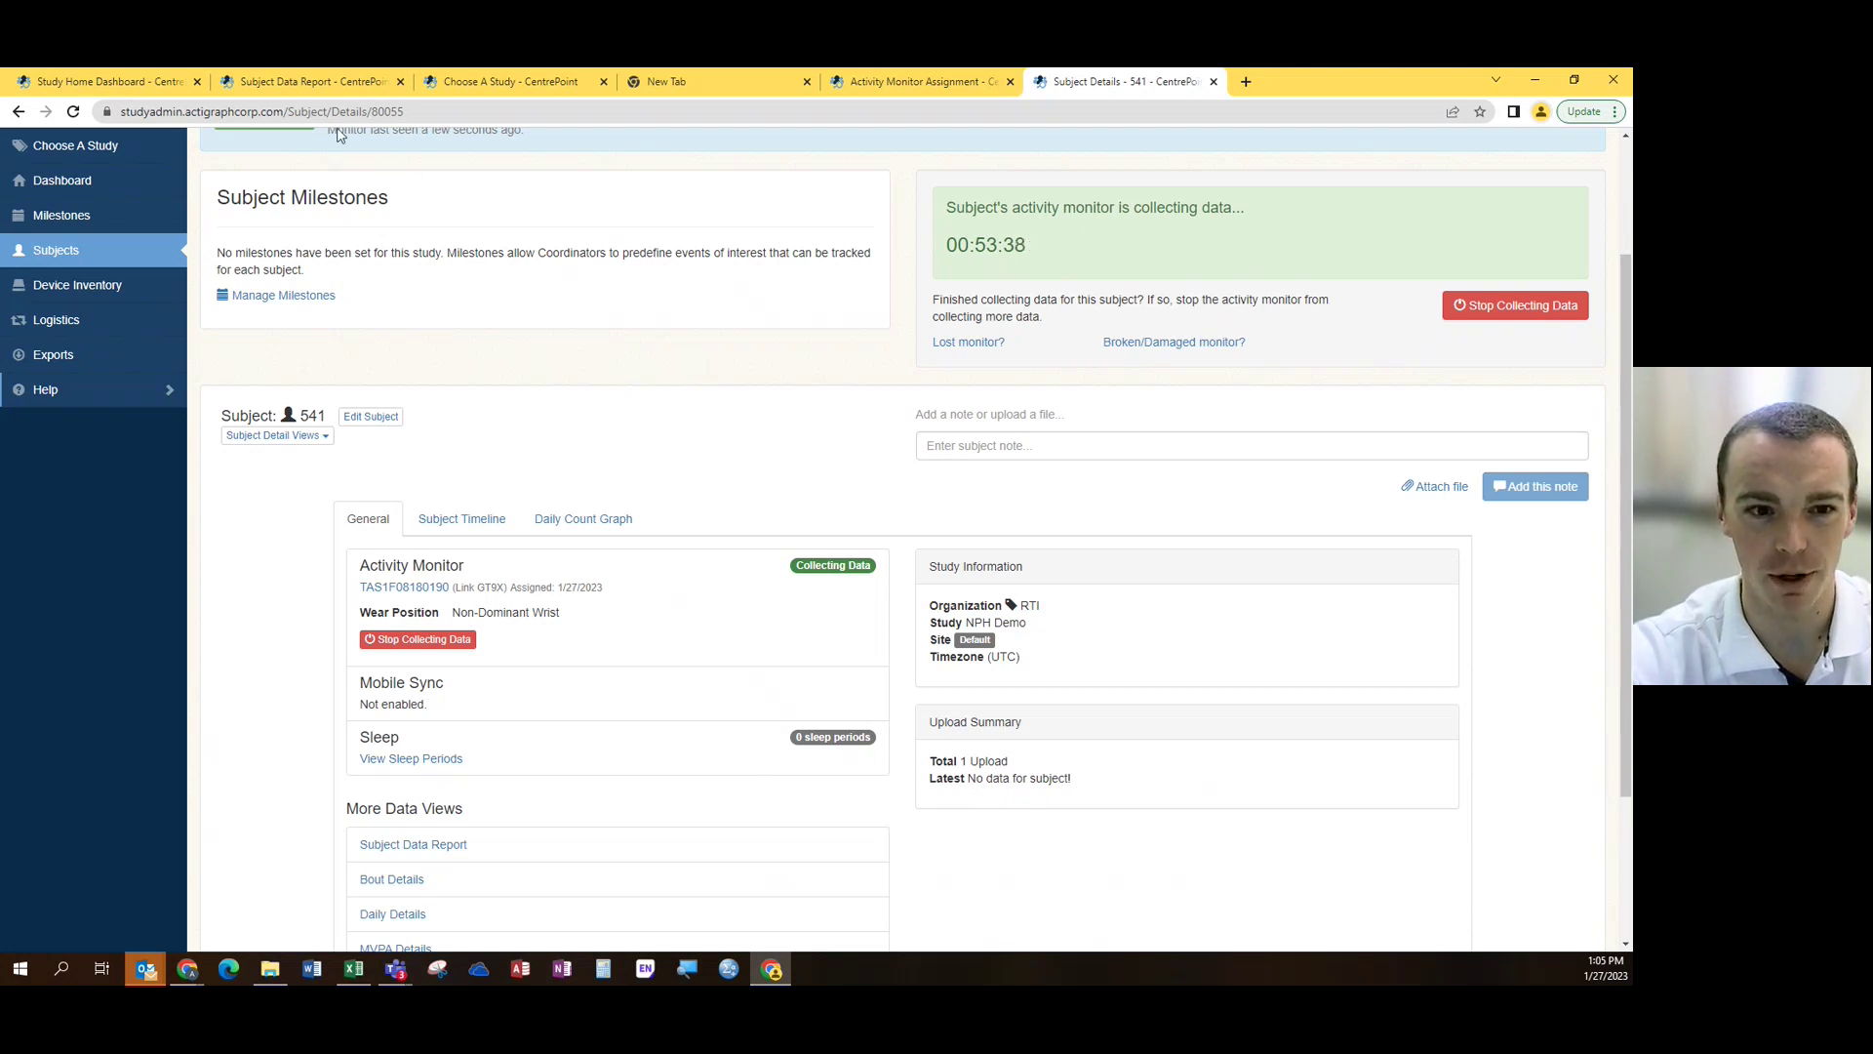
pyautogui.click(448, 82)
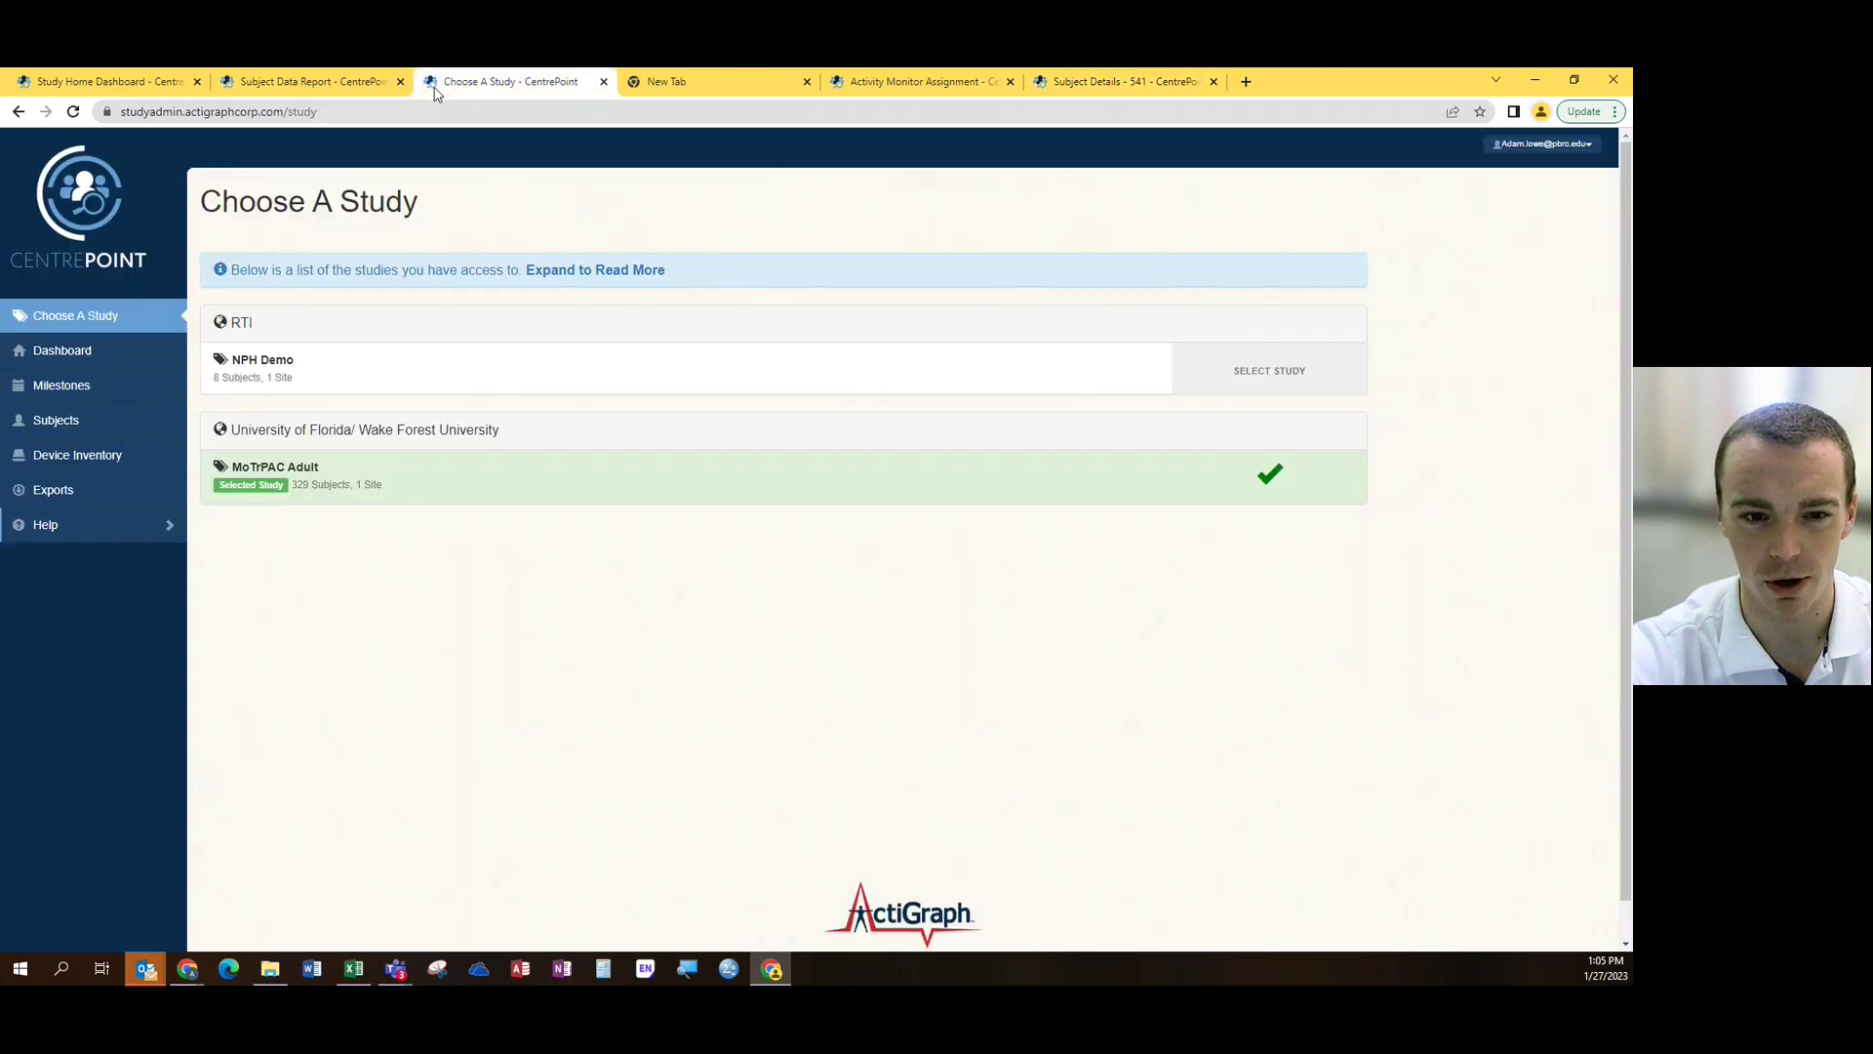
# Scroll through the 1/19–1/26/2023 Subject Data Report's wear compliance, steps charts and Day Breakdown
pyautogui.click(322, 82)
pyautogui.scroll(-4, 689, 566)
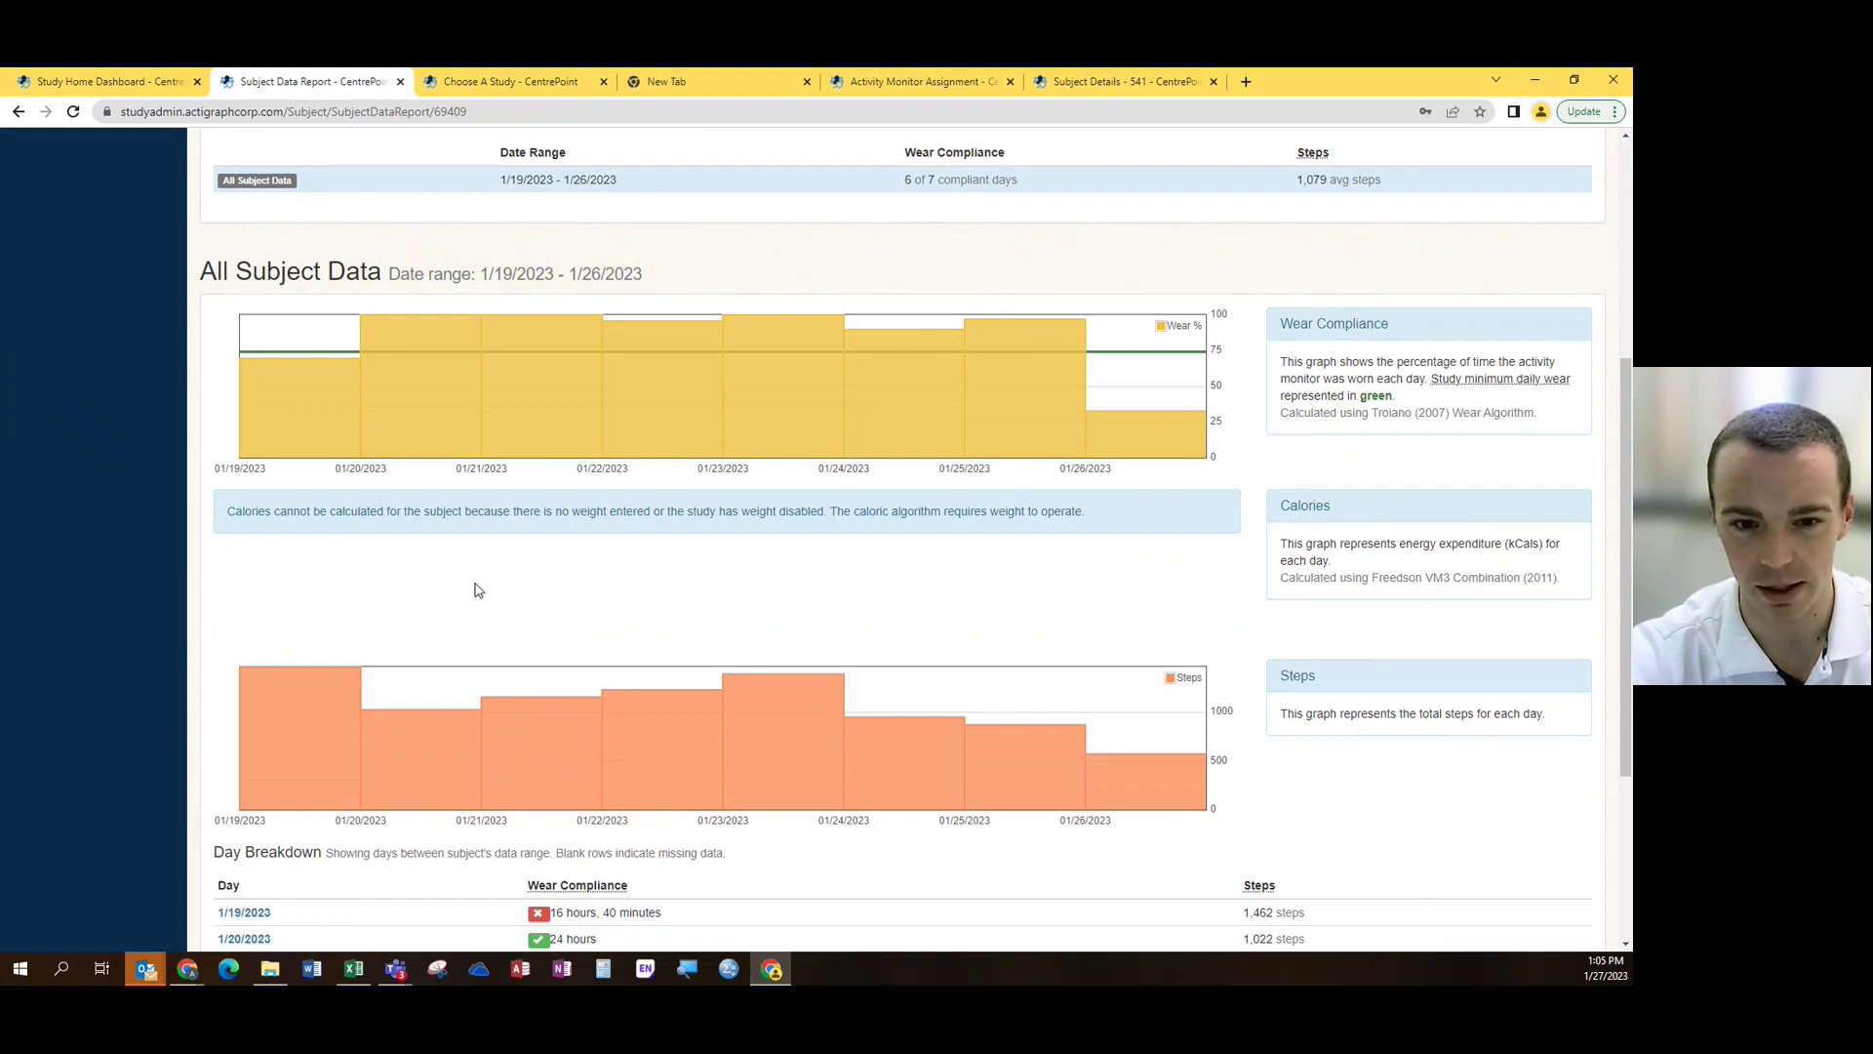
pyautogui.scroll(1, 483, 566)
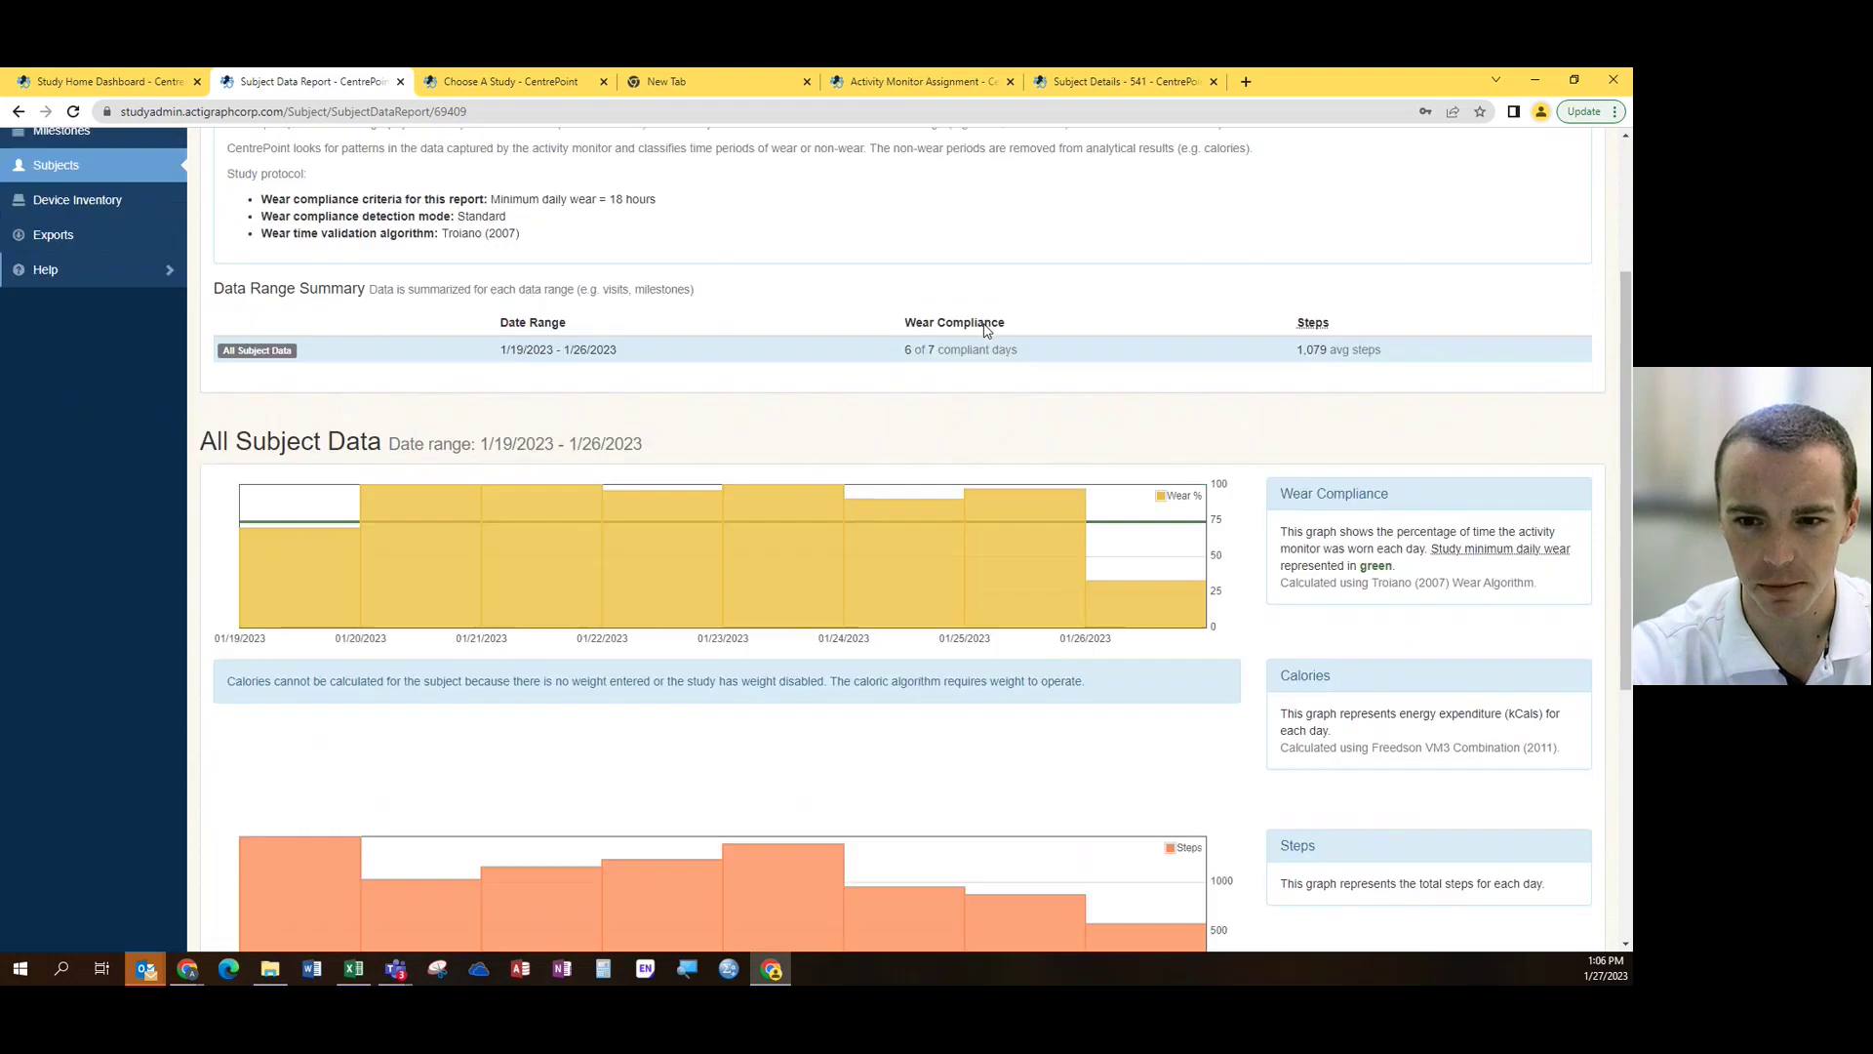
pyautogui.scroll(1, 987, 318)
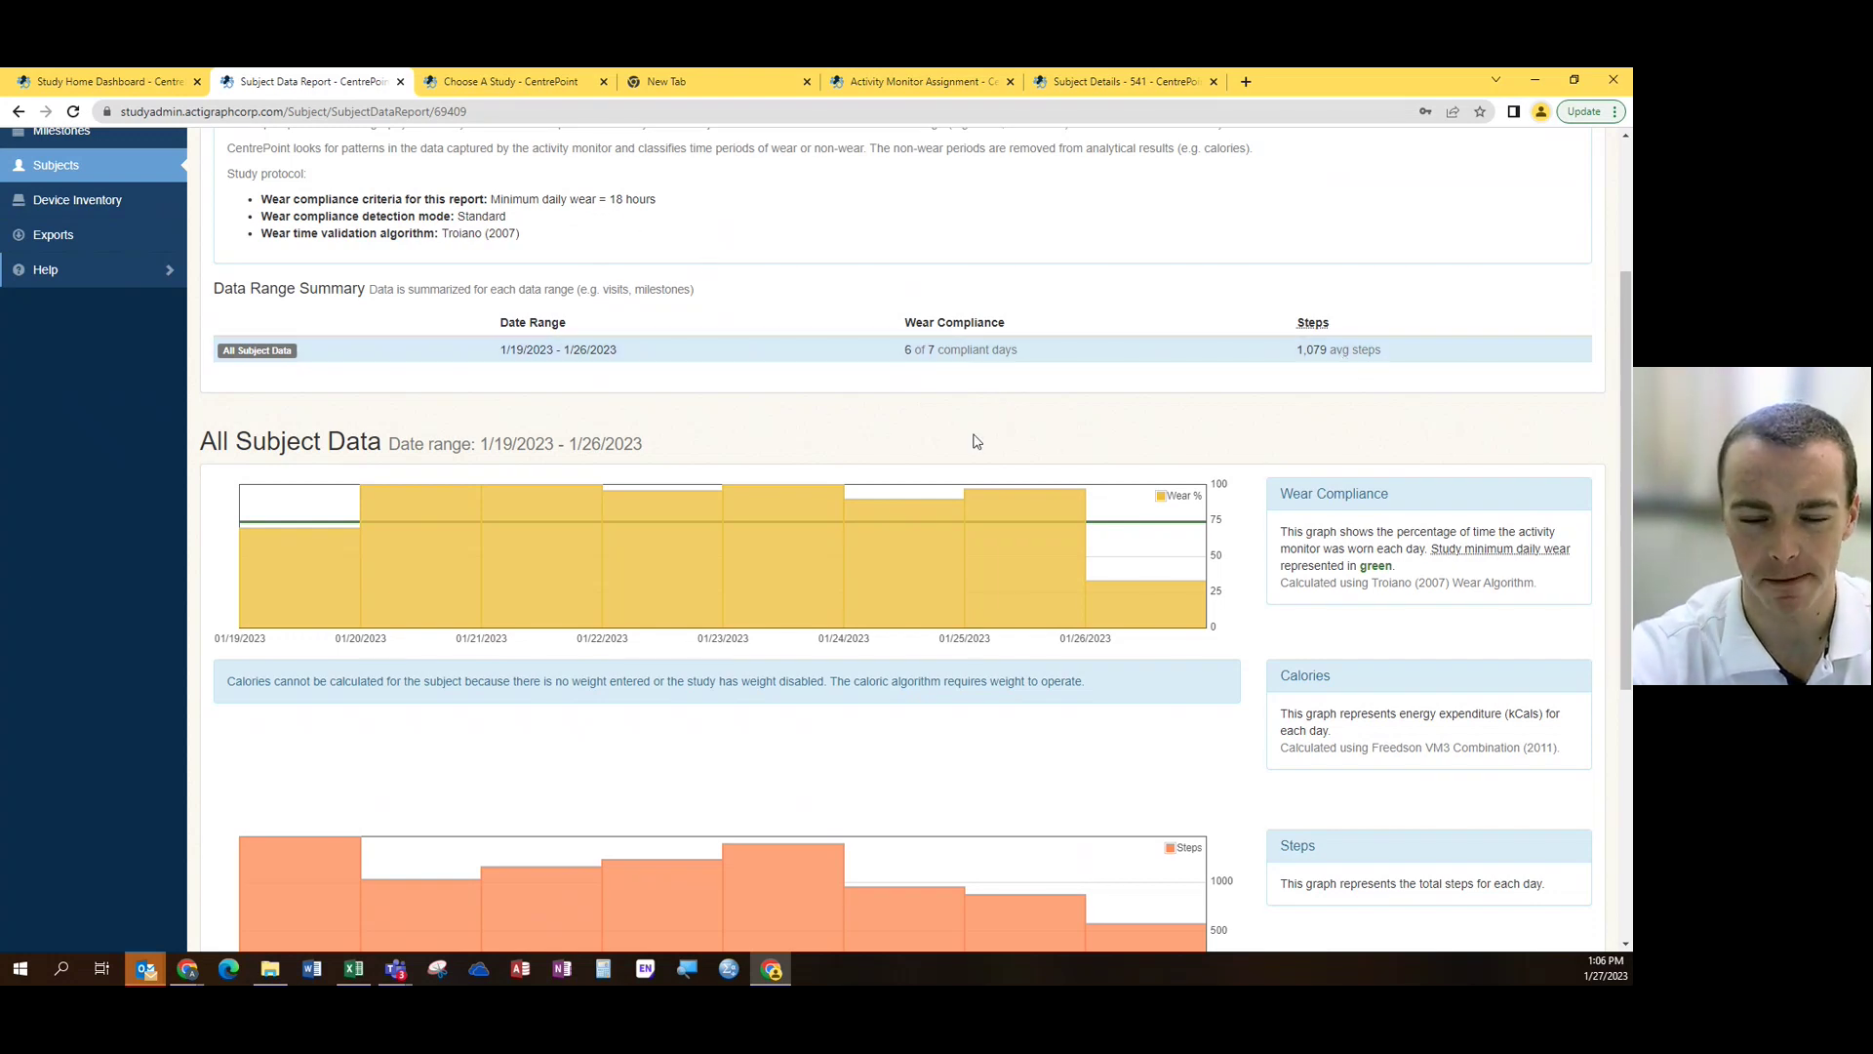
pyautogui.scroll(-2, 888, 443)
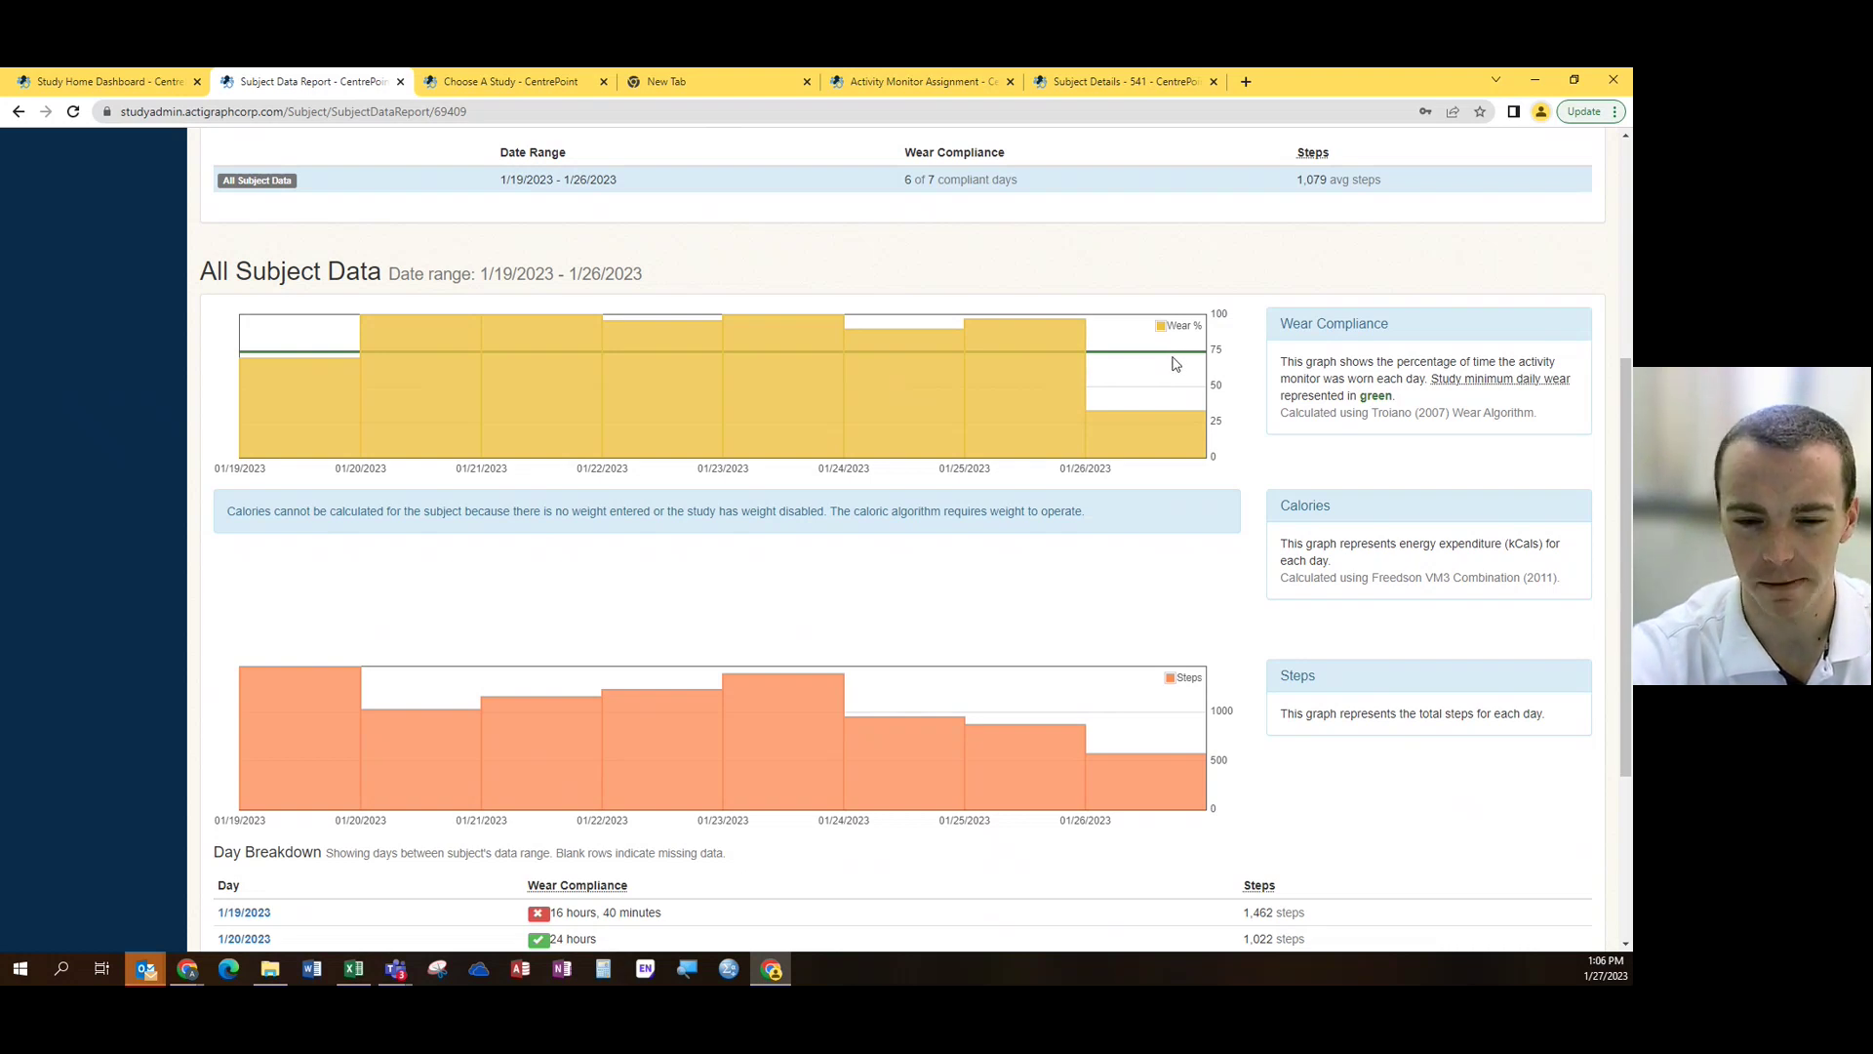
pyautogui.scroll(-3, 1151, 378)
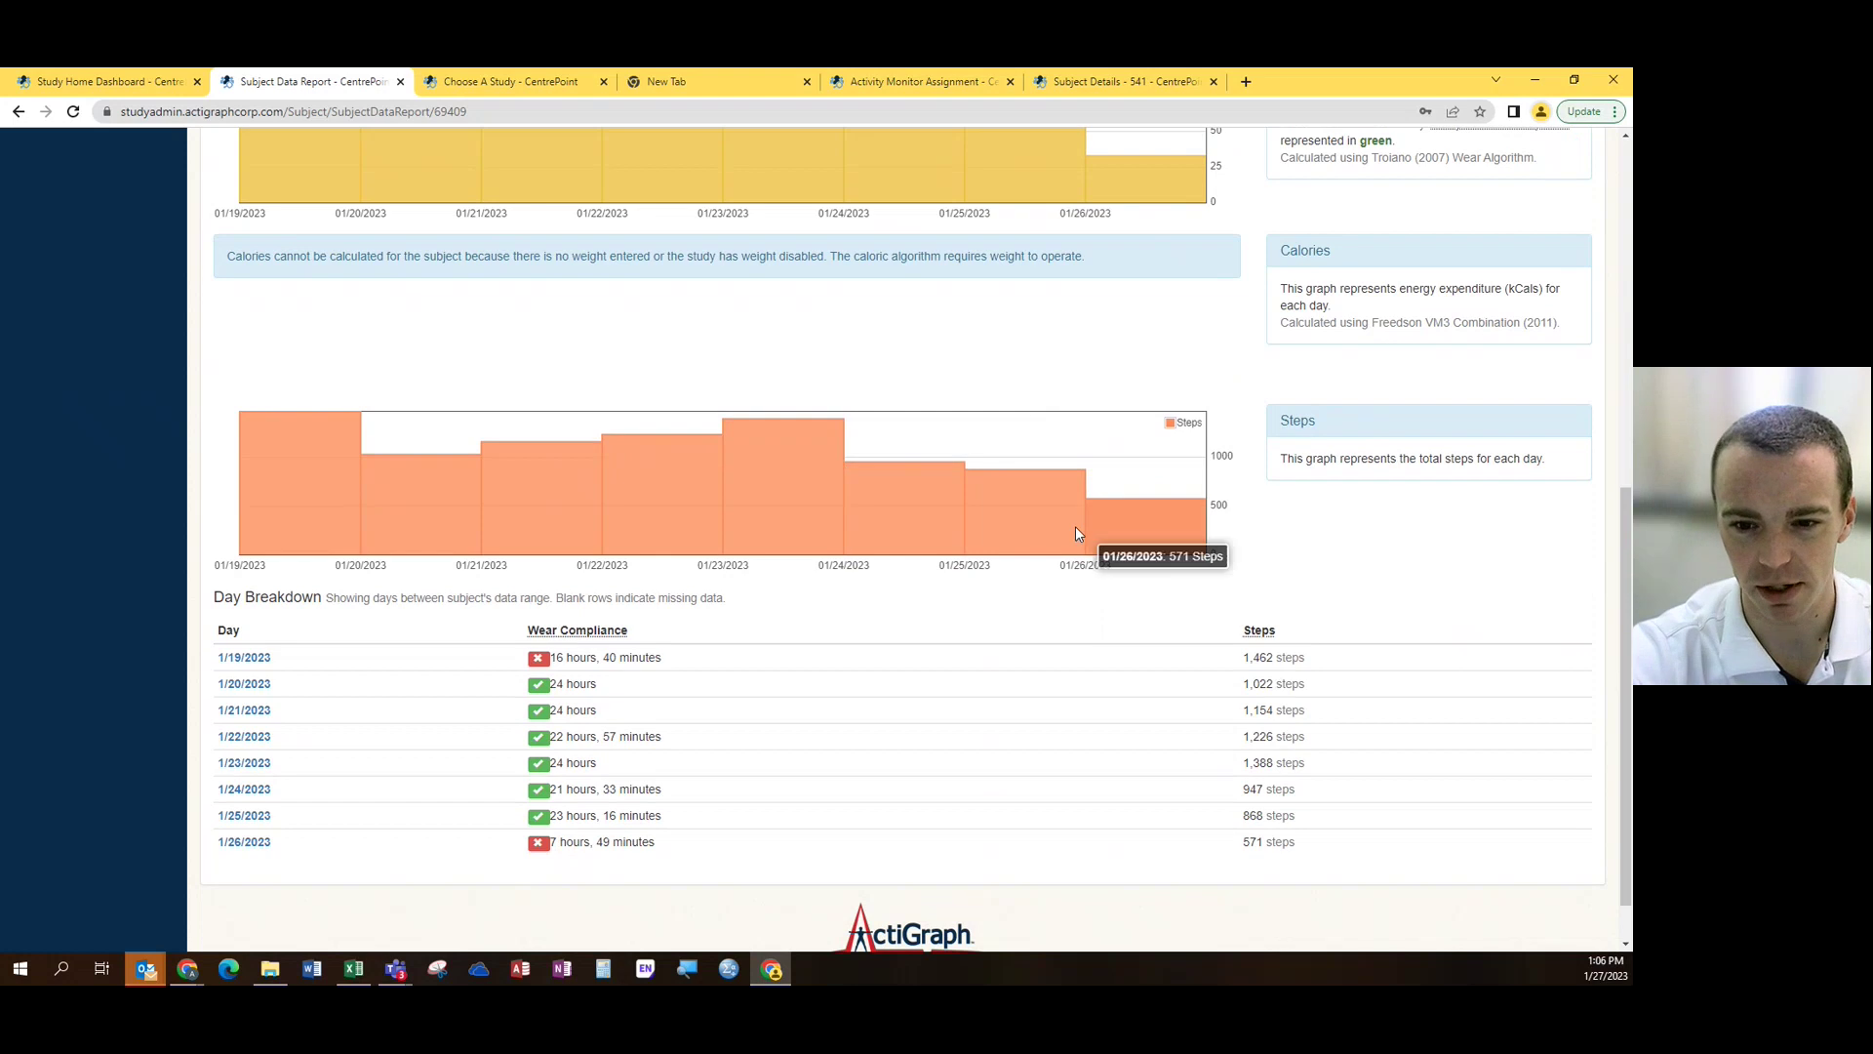
pyautogui.moveTo(320, 512)
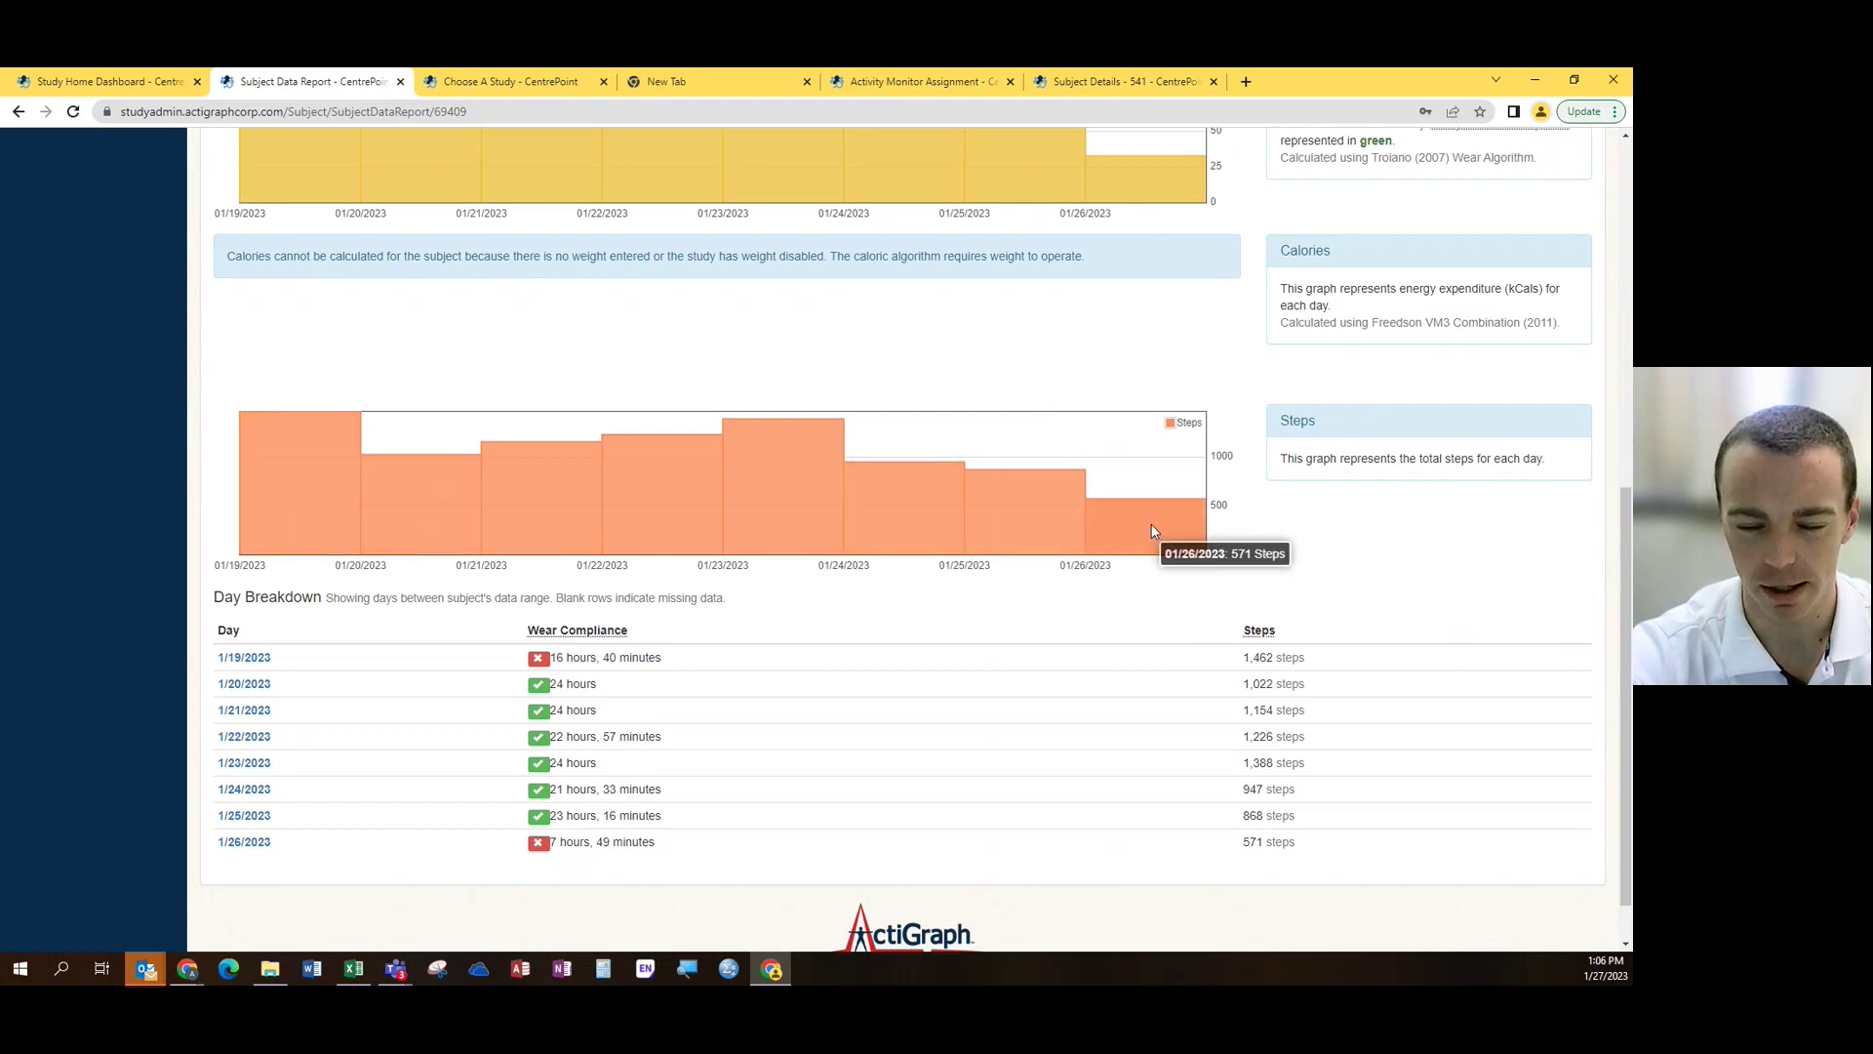
pyautogui.scroll(-1, 1171, 526)
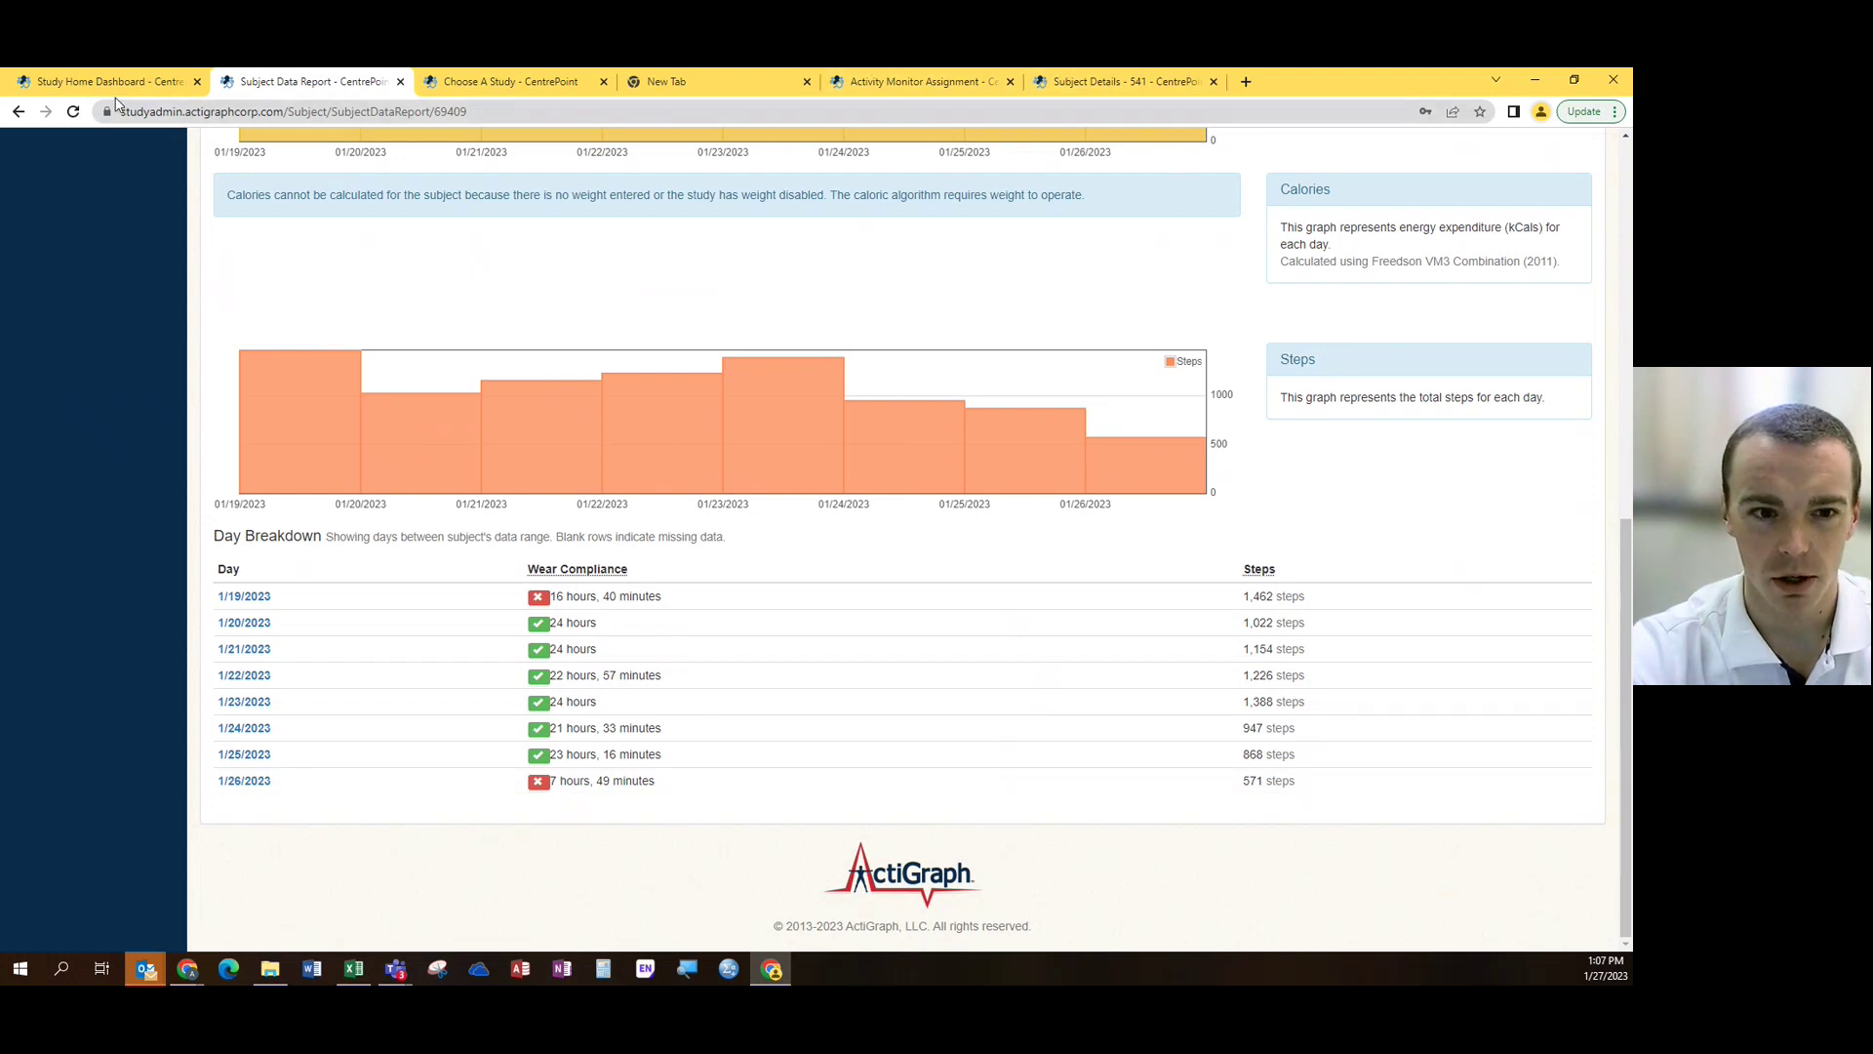
pyautogui.moveTo(742, 477)
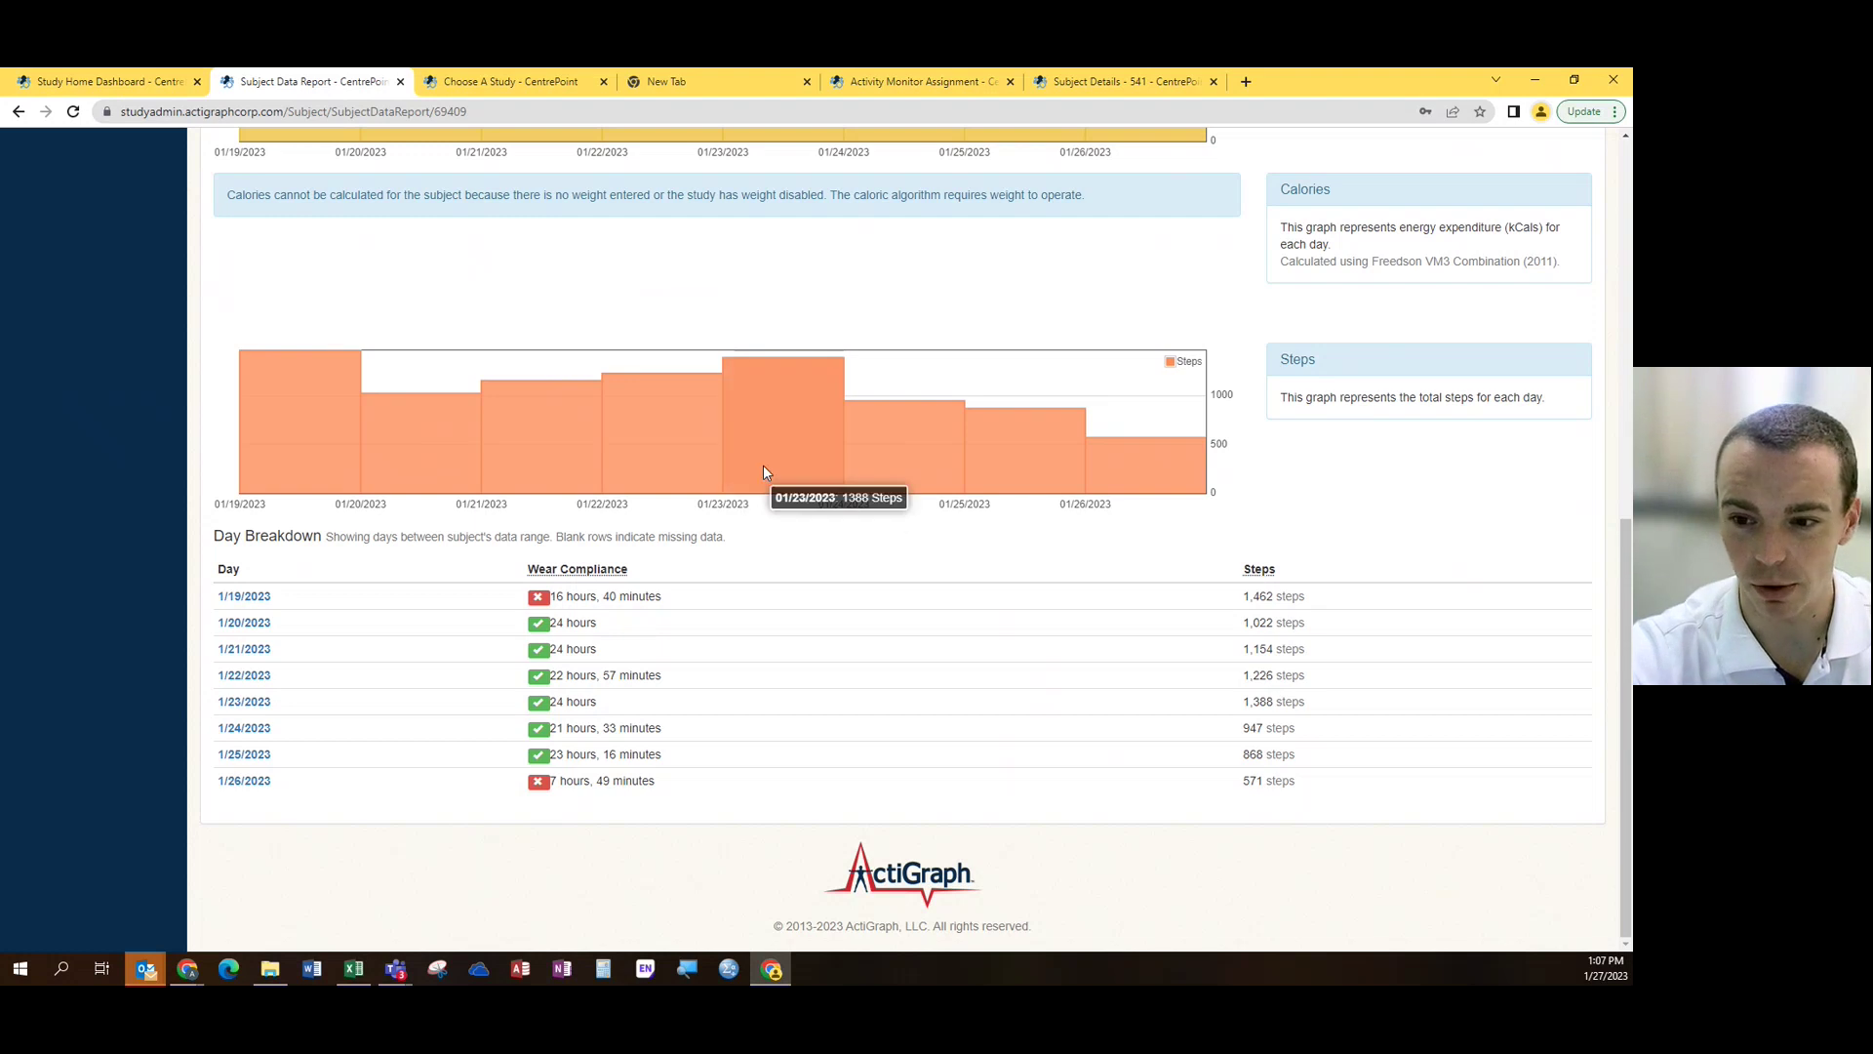
# Return to subject 541's details page and stop monitor TAS1F08180190 collecting data
pyautogui.click(127, 82)
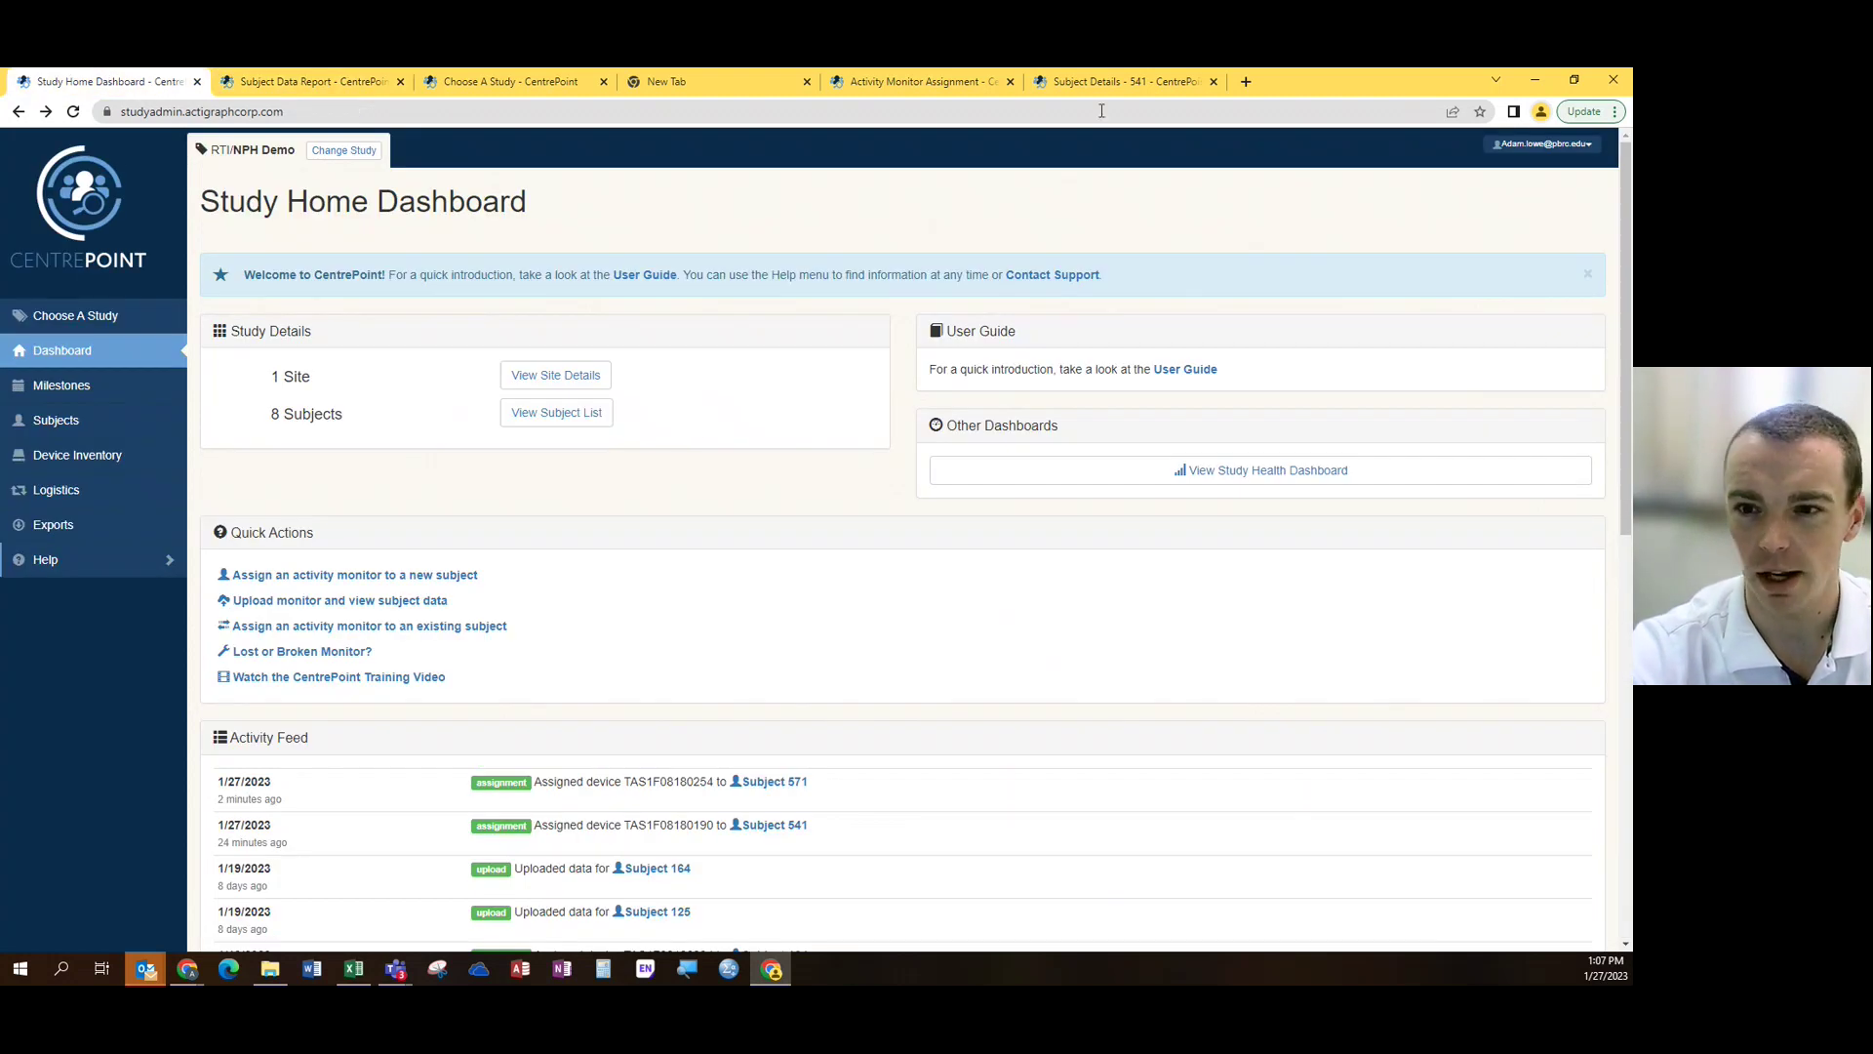
pyautogui.click(1122, 81)
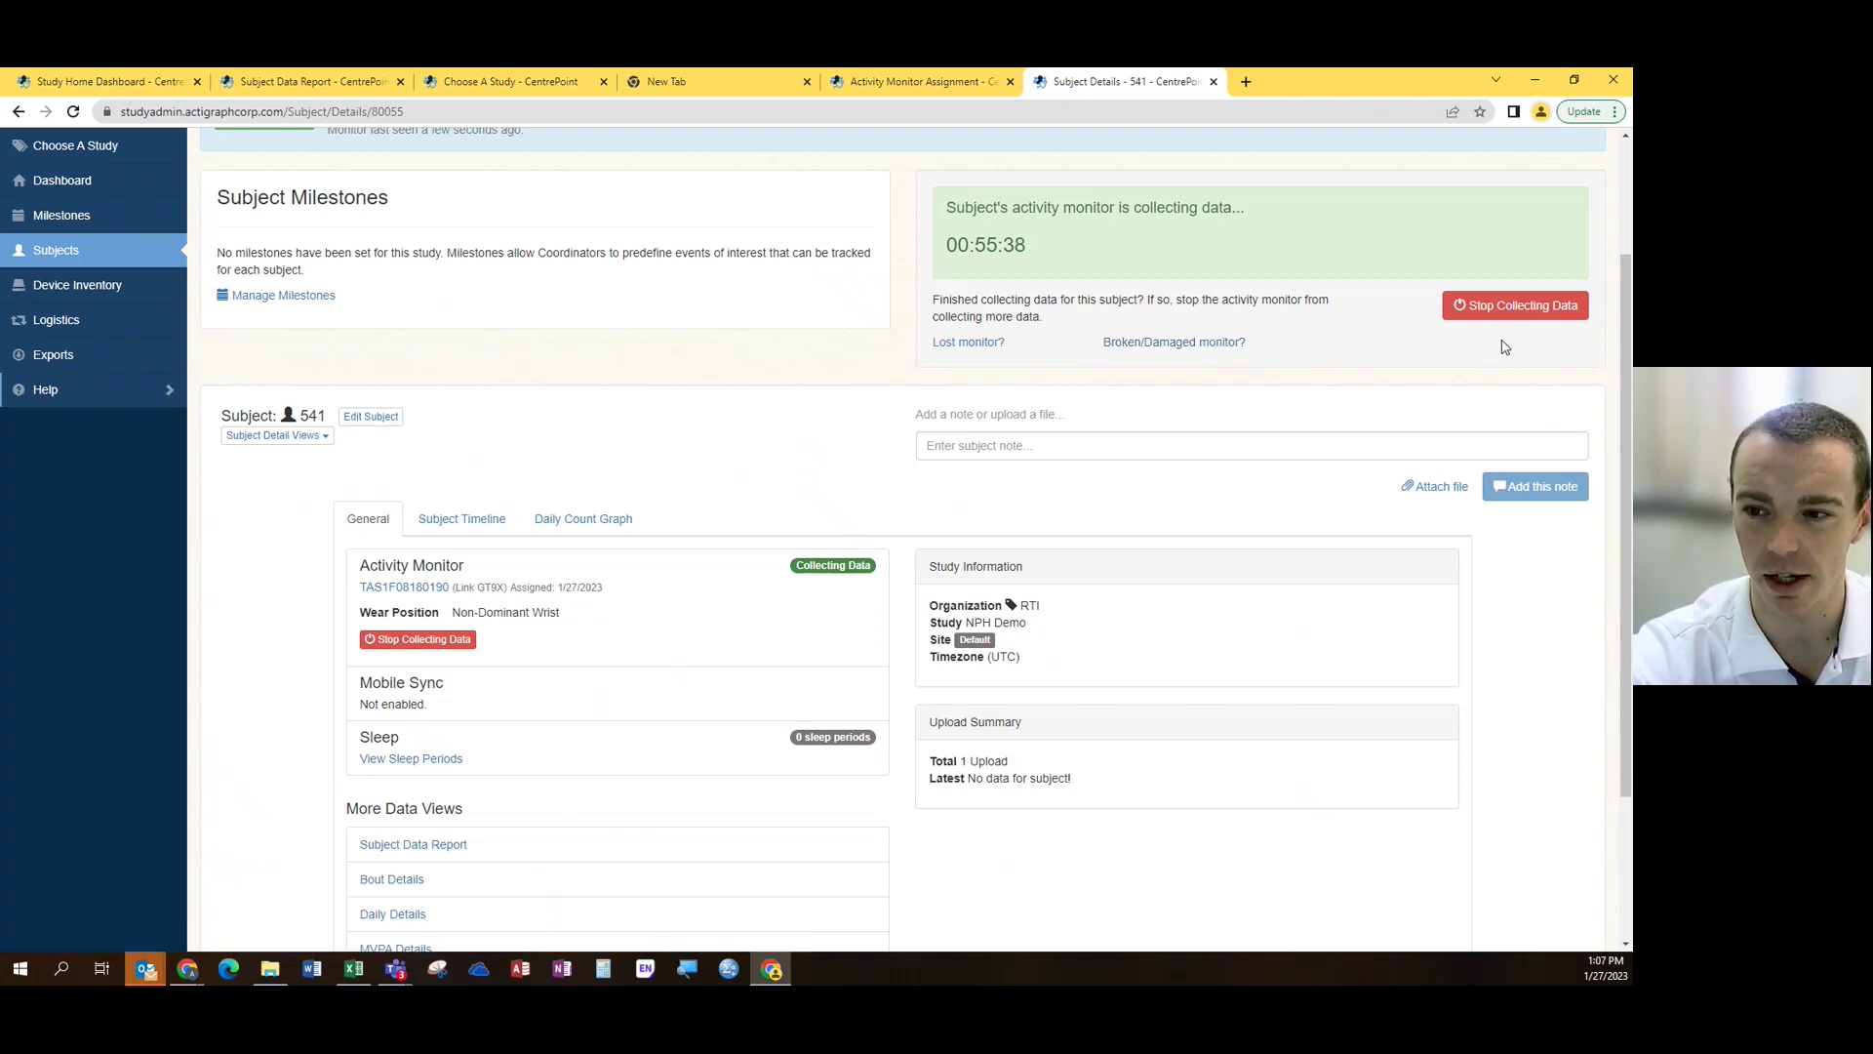
pyautogui.scroll(2, 1015, 386)
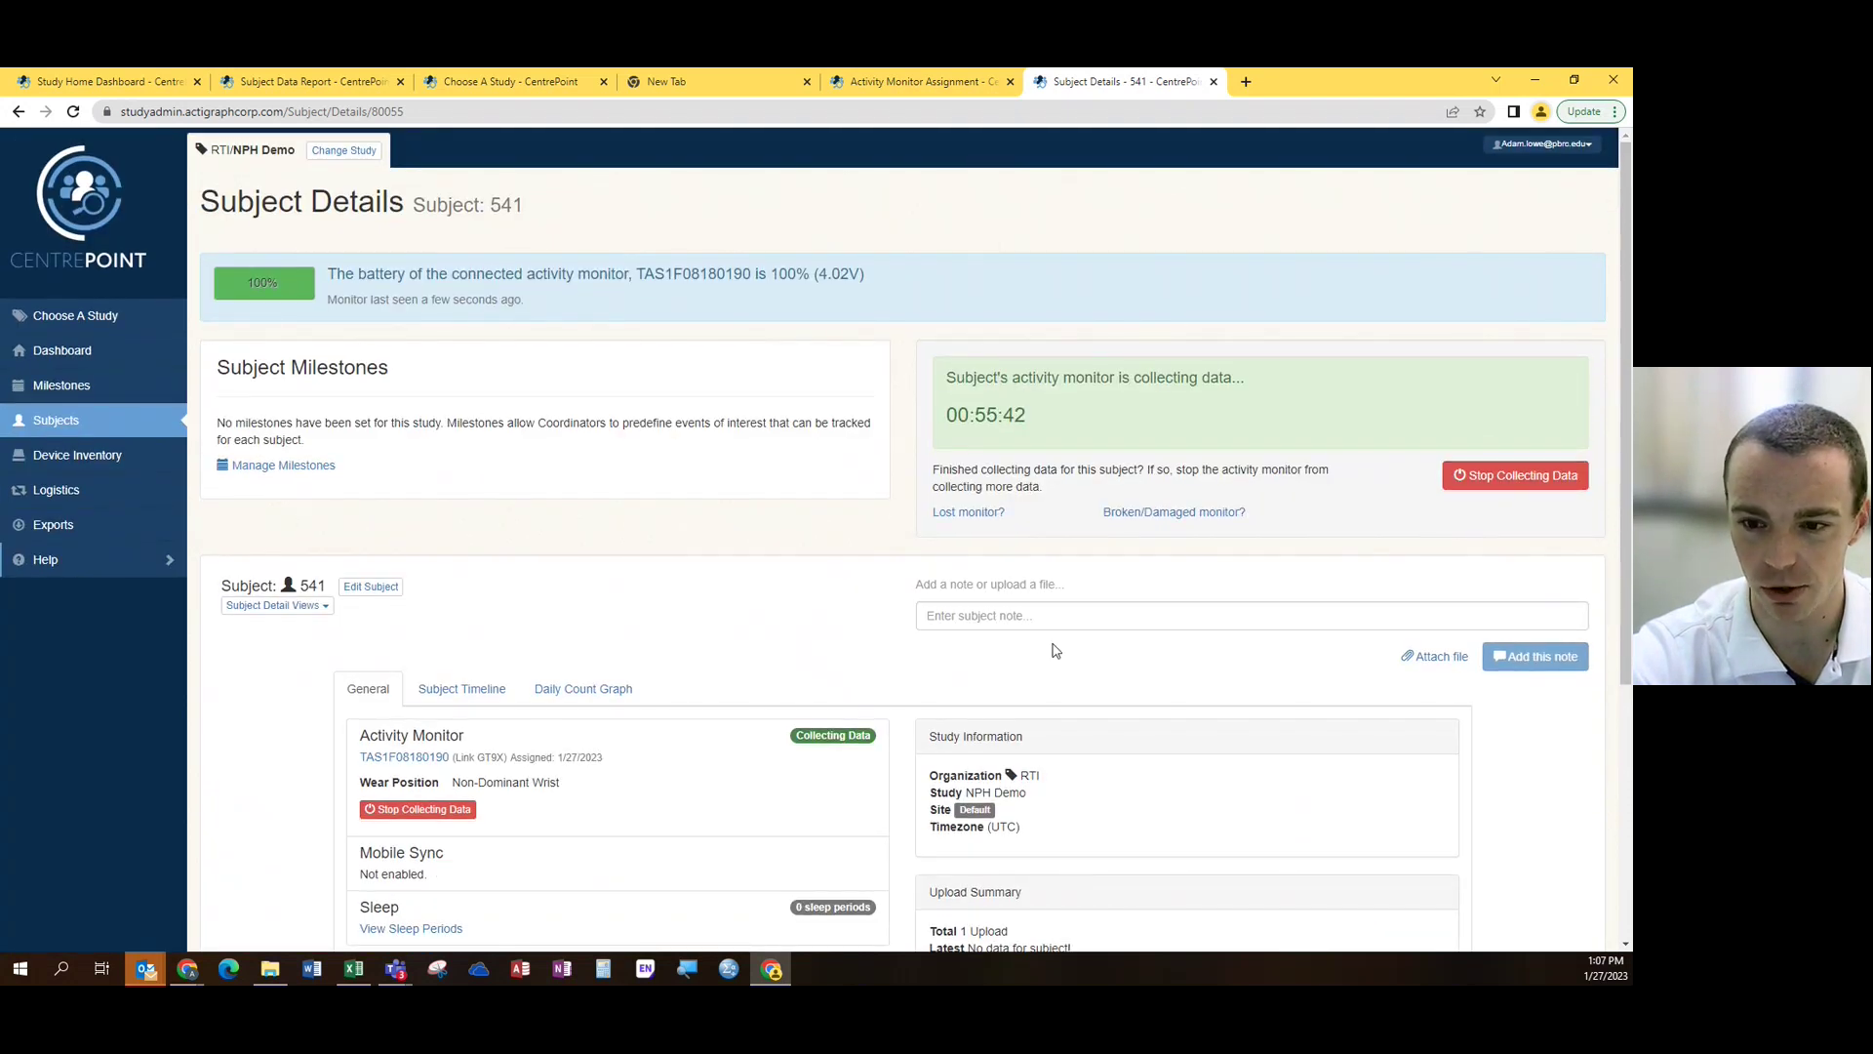
pyautogui.click(1507, 488)
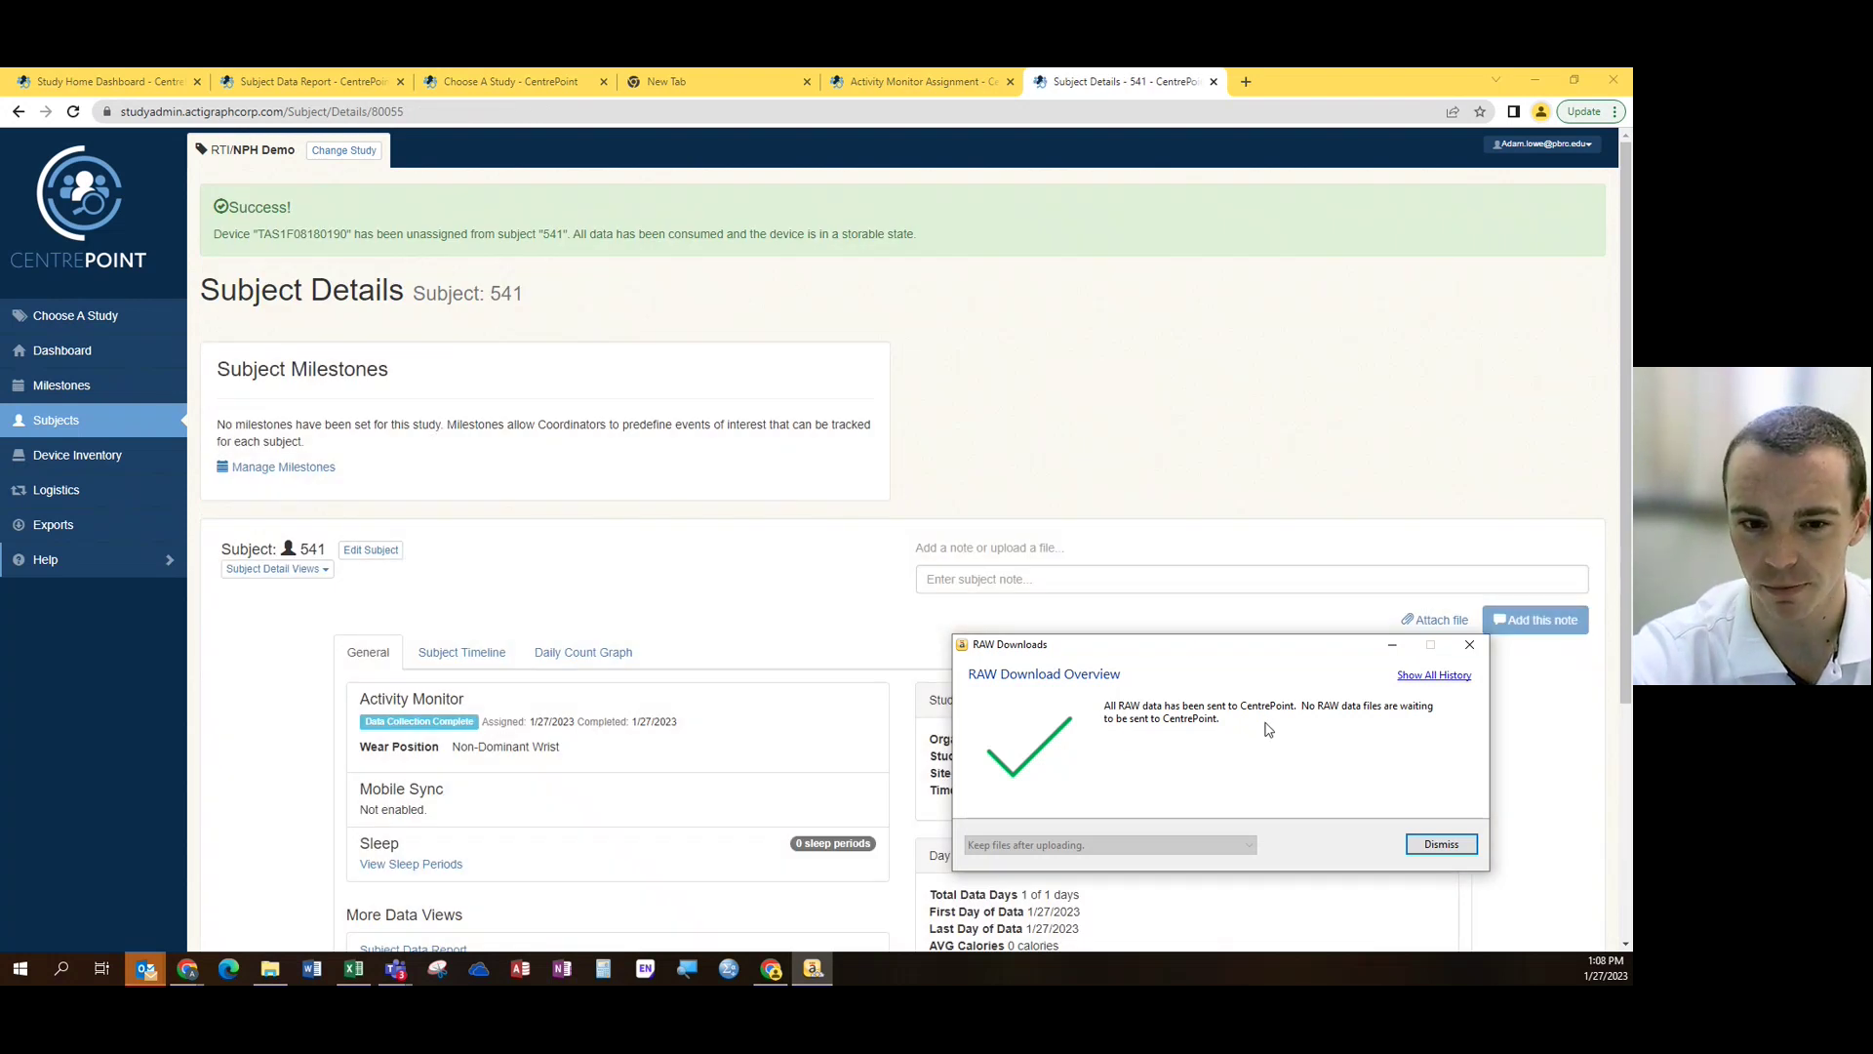
# Dismiss the raw download overview, highlight the latest upload time, and open subject 541's Subject Data Report
pyautogui.click(1441, 843)
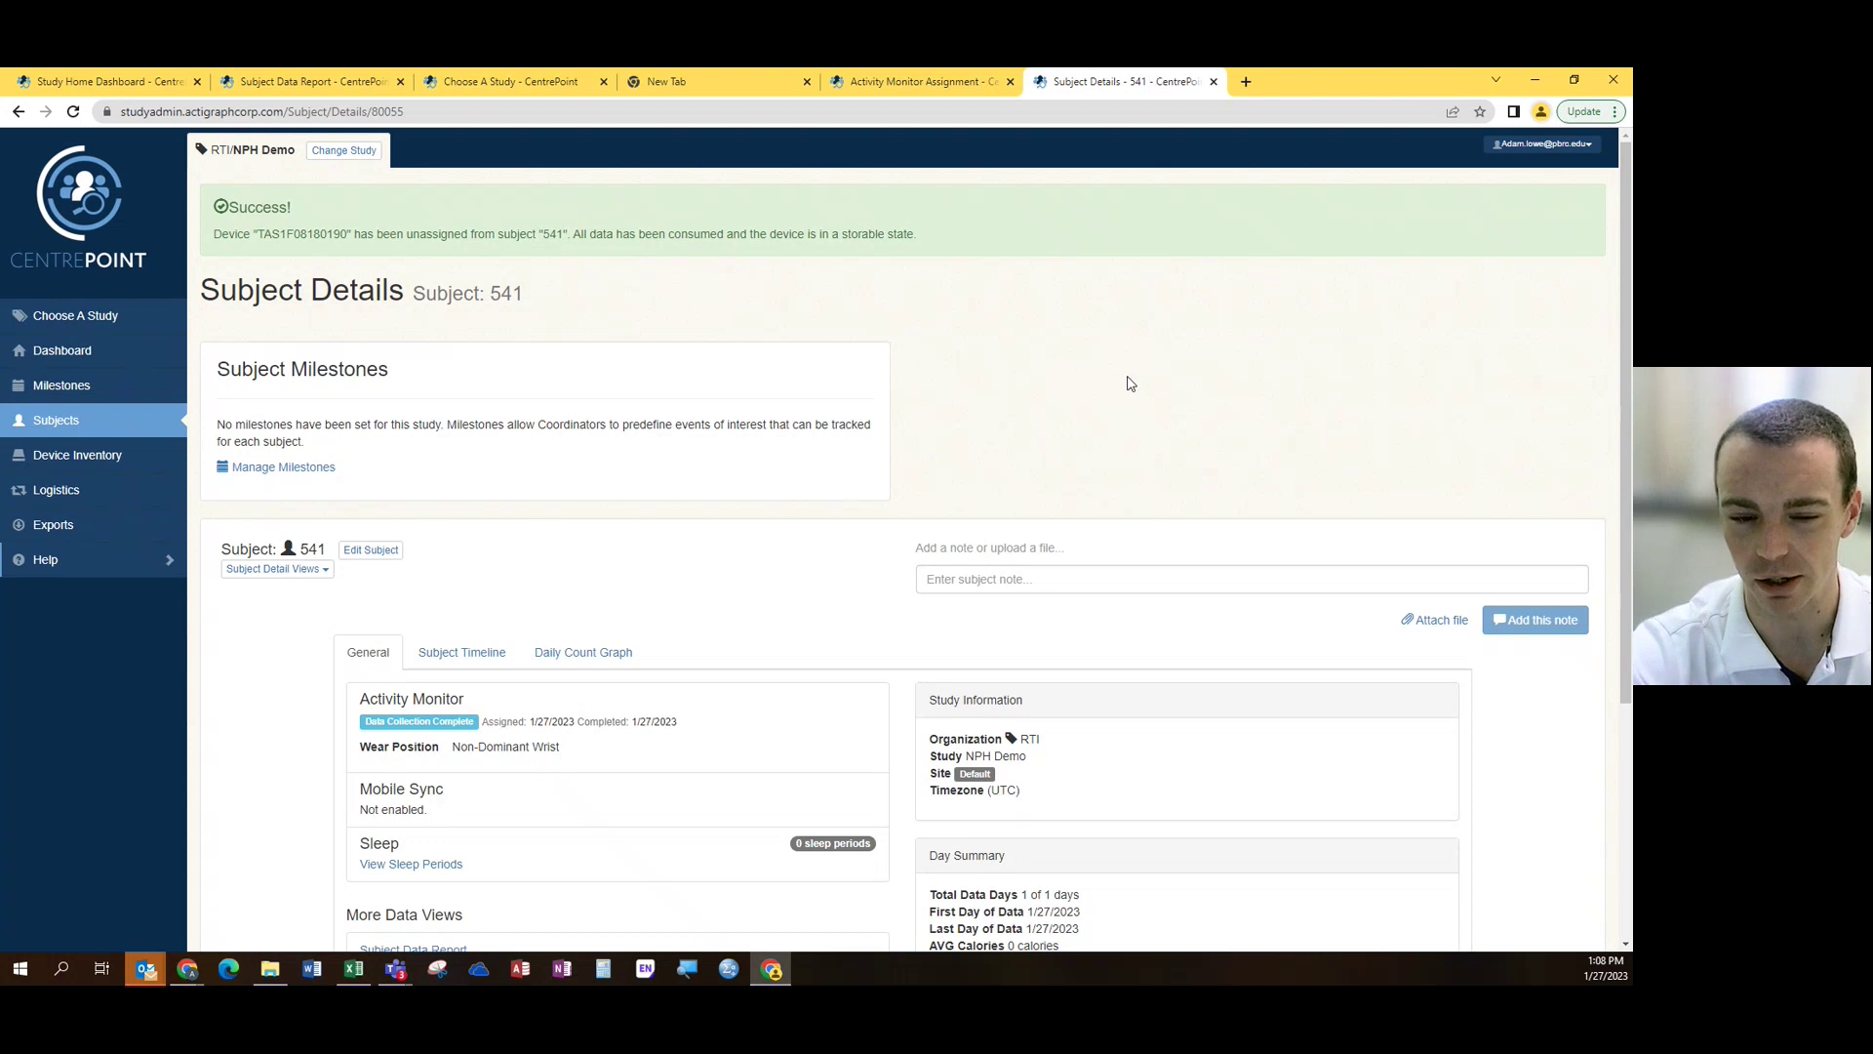
pyautogui.scroll(-2, 1135, 381)
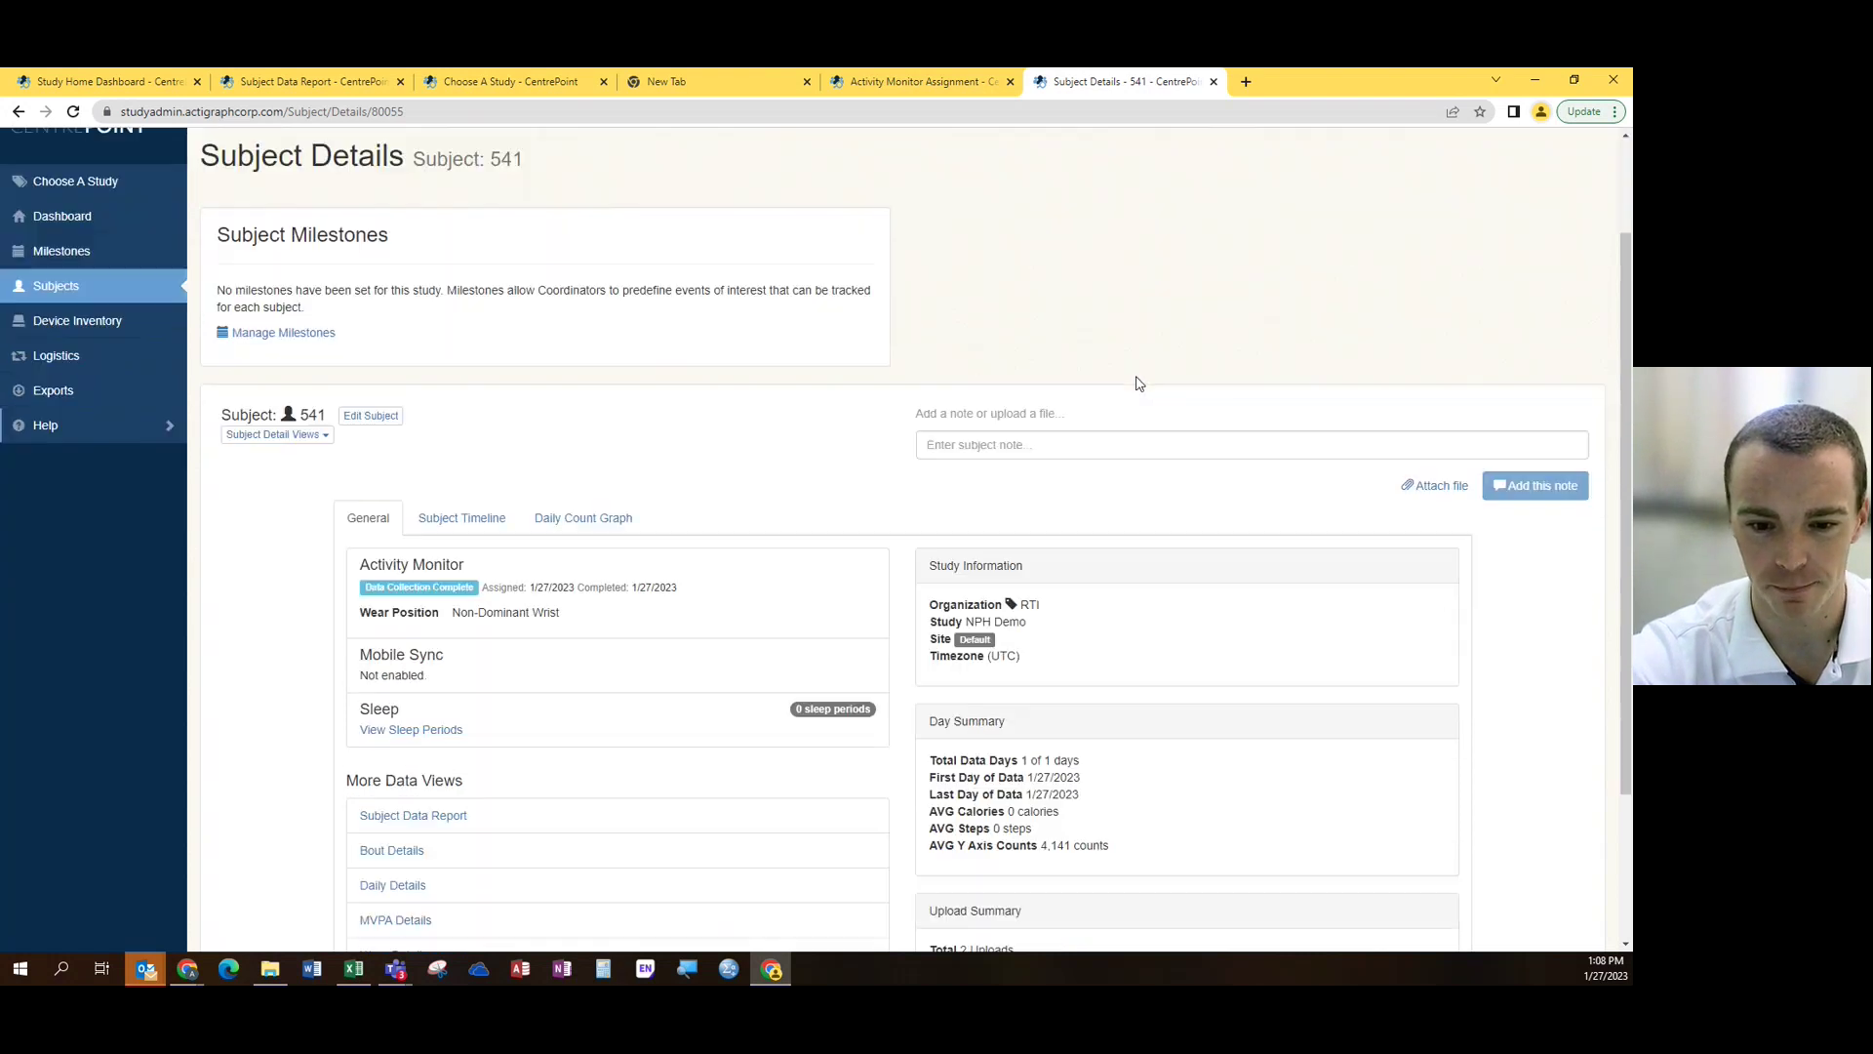
pyautogui.scroll(-2, 1135, 385)
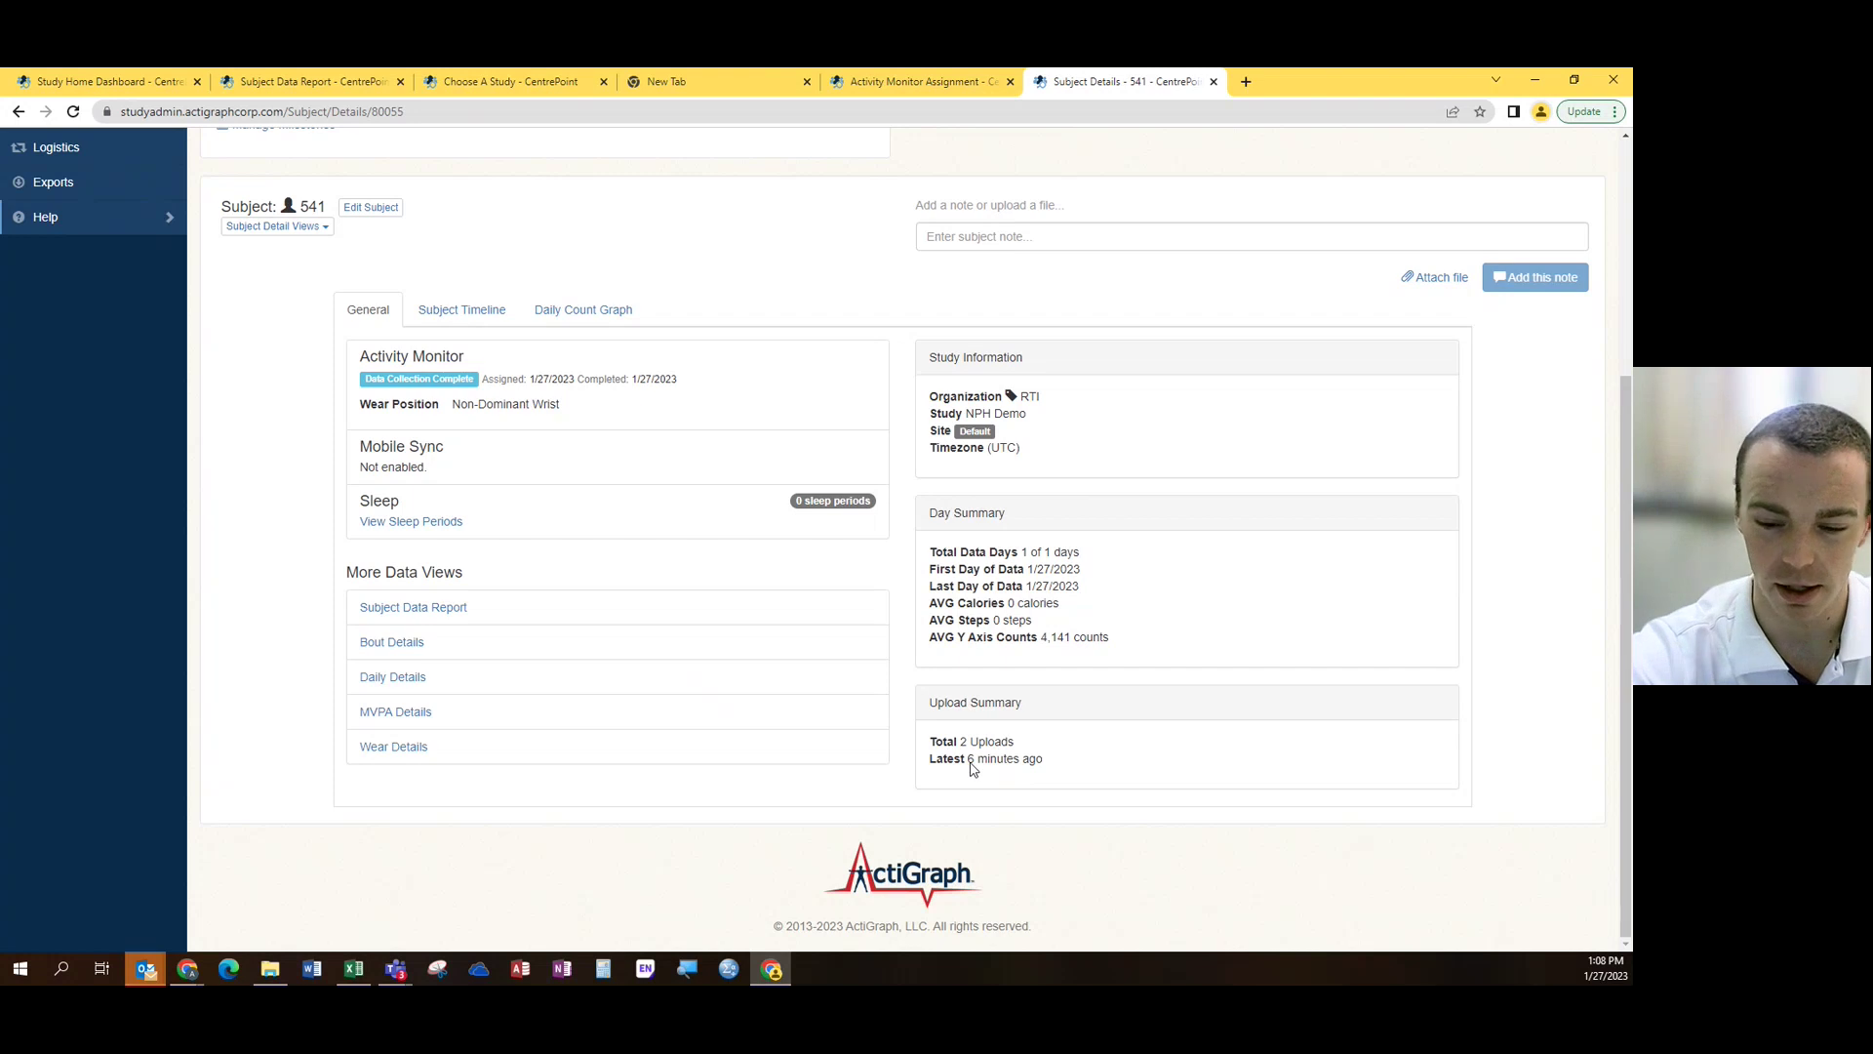
pyautogui.moveTo(970, 769); pyautogui.dragTo(1046, 766)
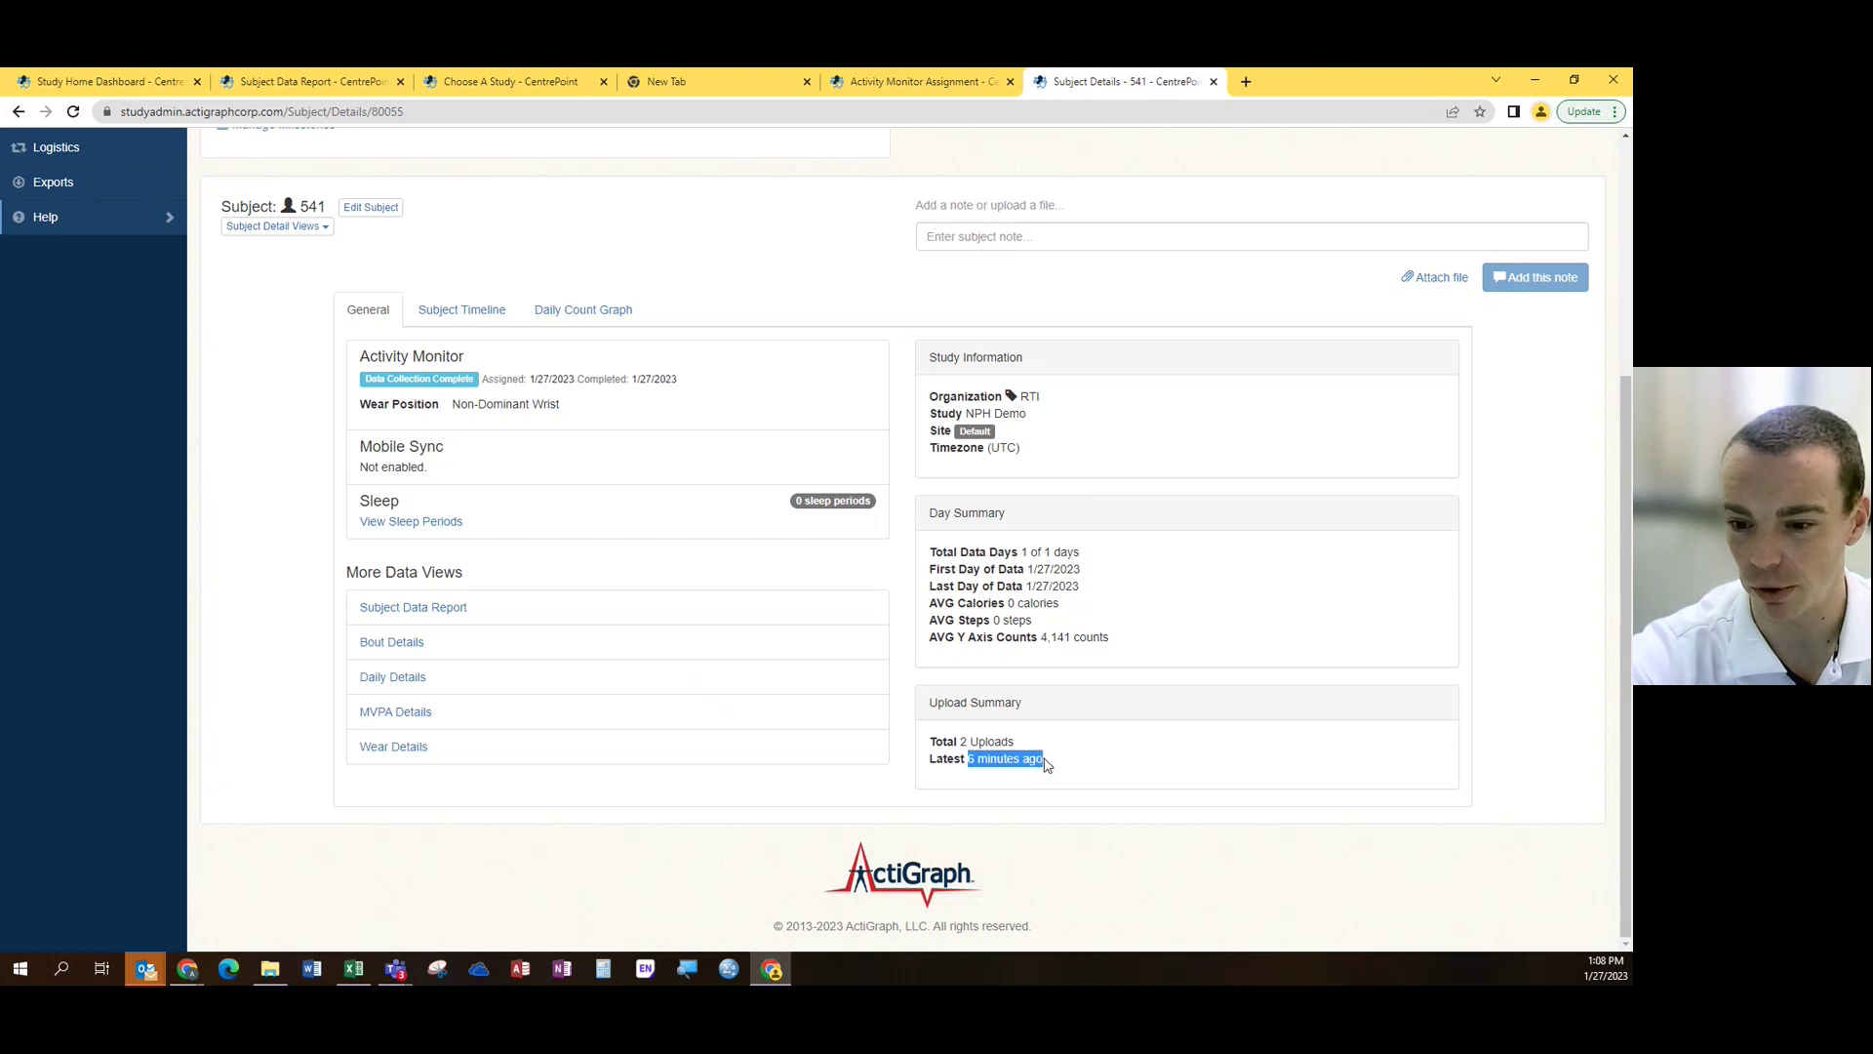
pyautogui.click(394, 610)
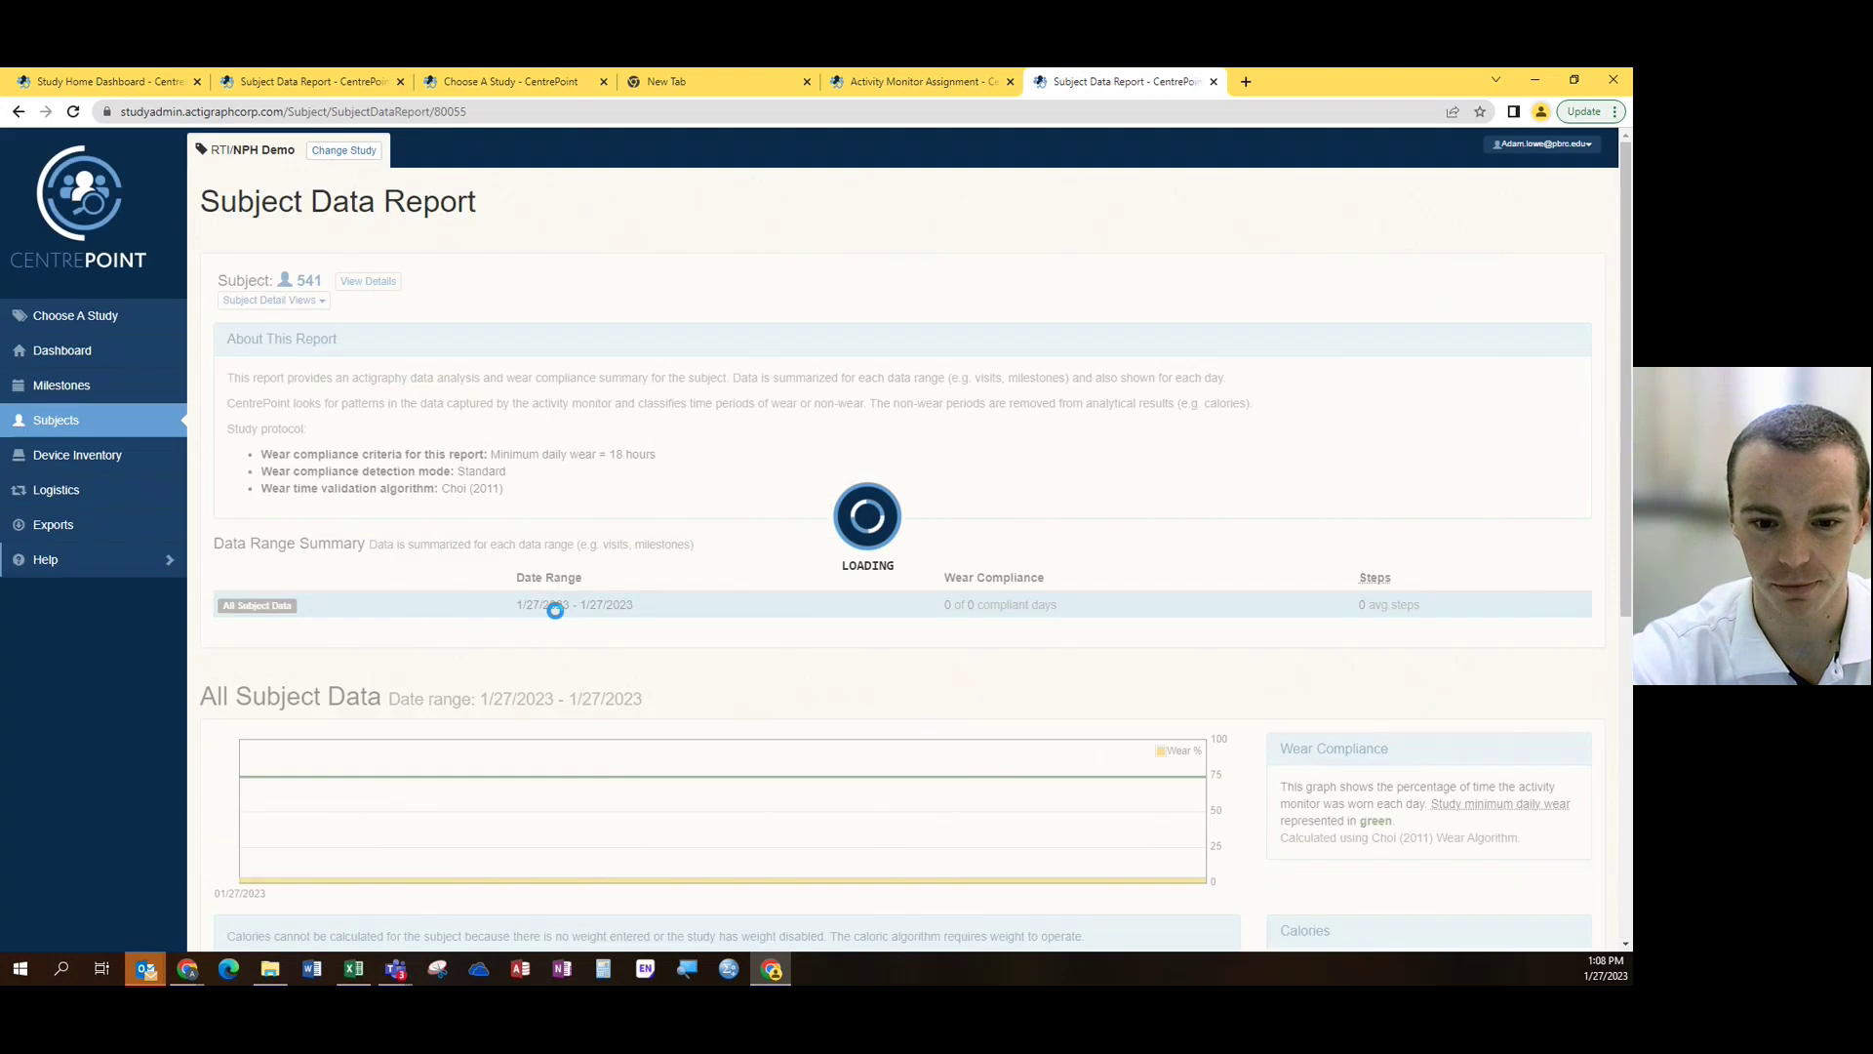
# Review the 1/27/2023 wear compliance and Day Breakdown, then return to subject 541's Subject Details
pyautogui.scroll(-2, 935, 672)
pyautogui.scroll(-4, 935, 672)
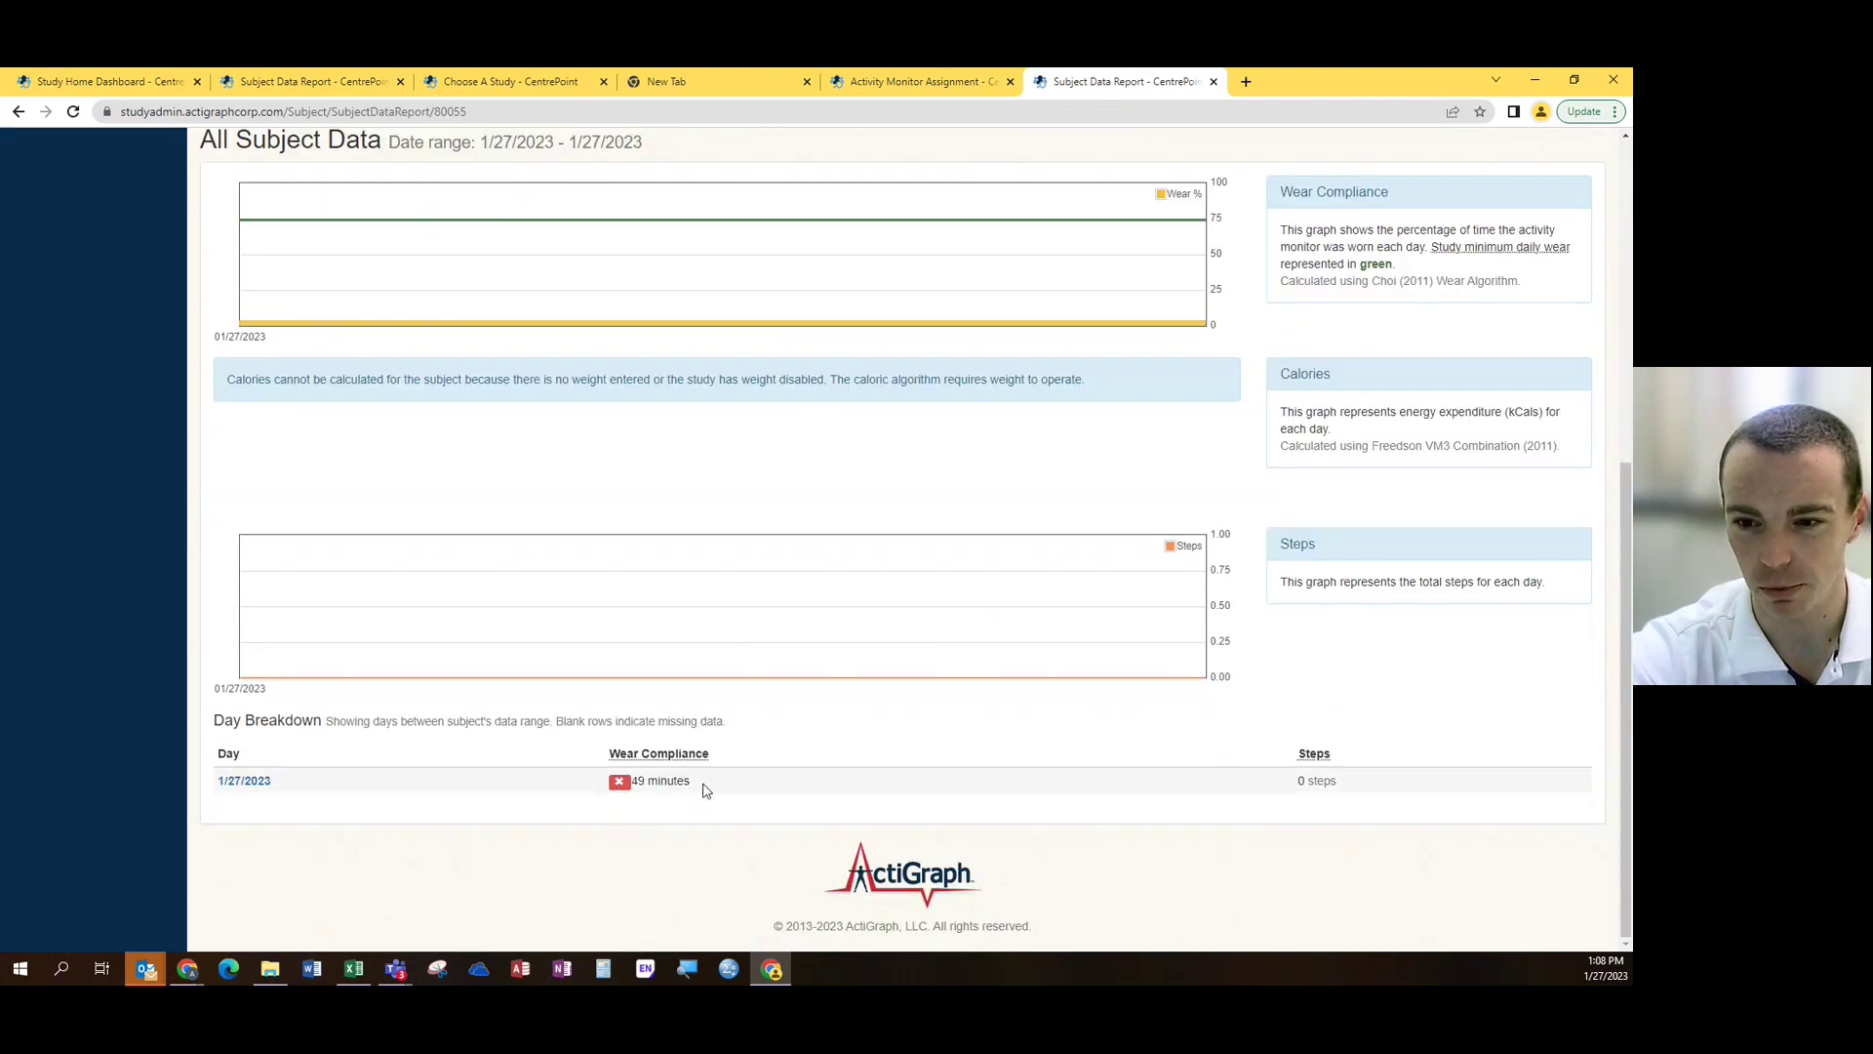
pyautogui.scroll(4, 707, 790)
pyautogui.scroll(-3, 673, 682)
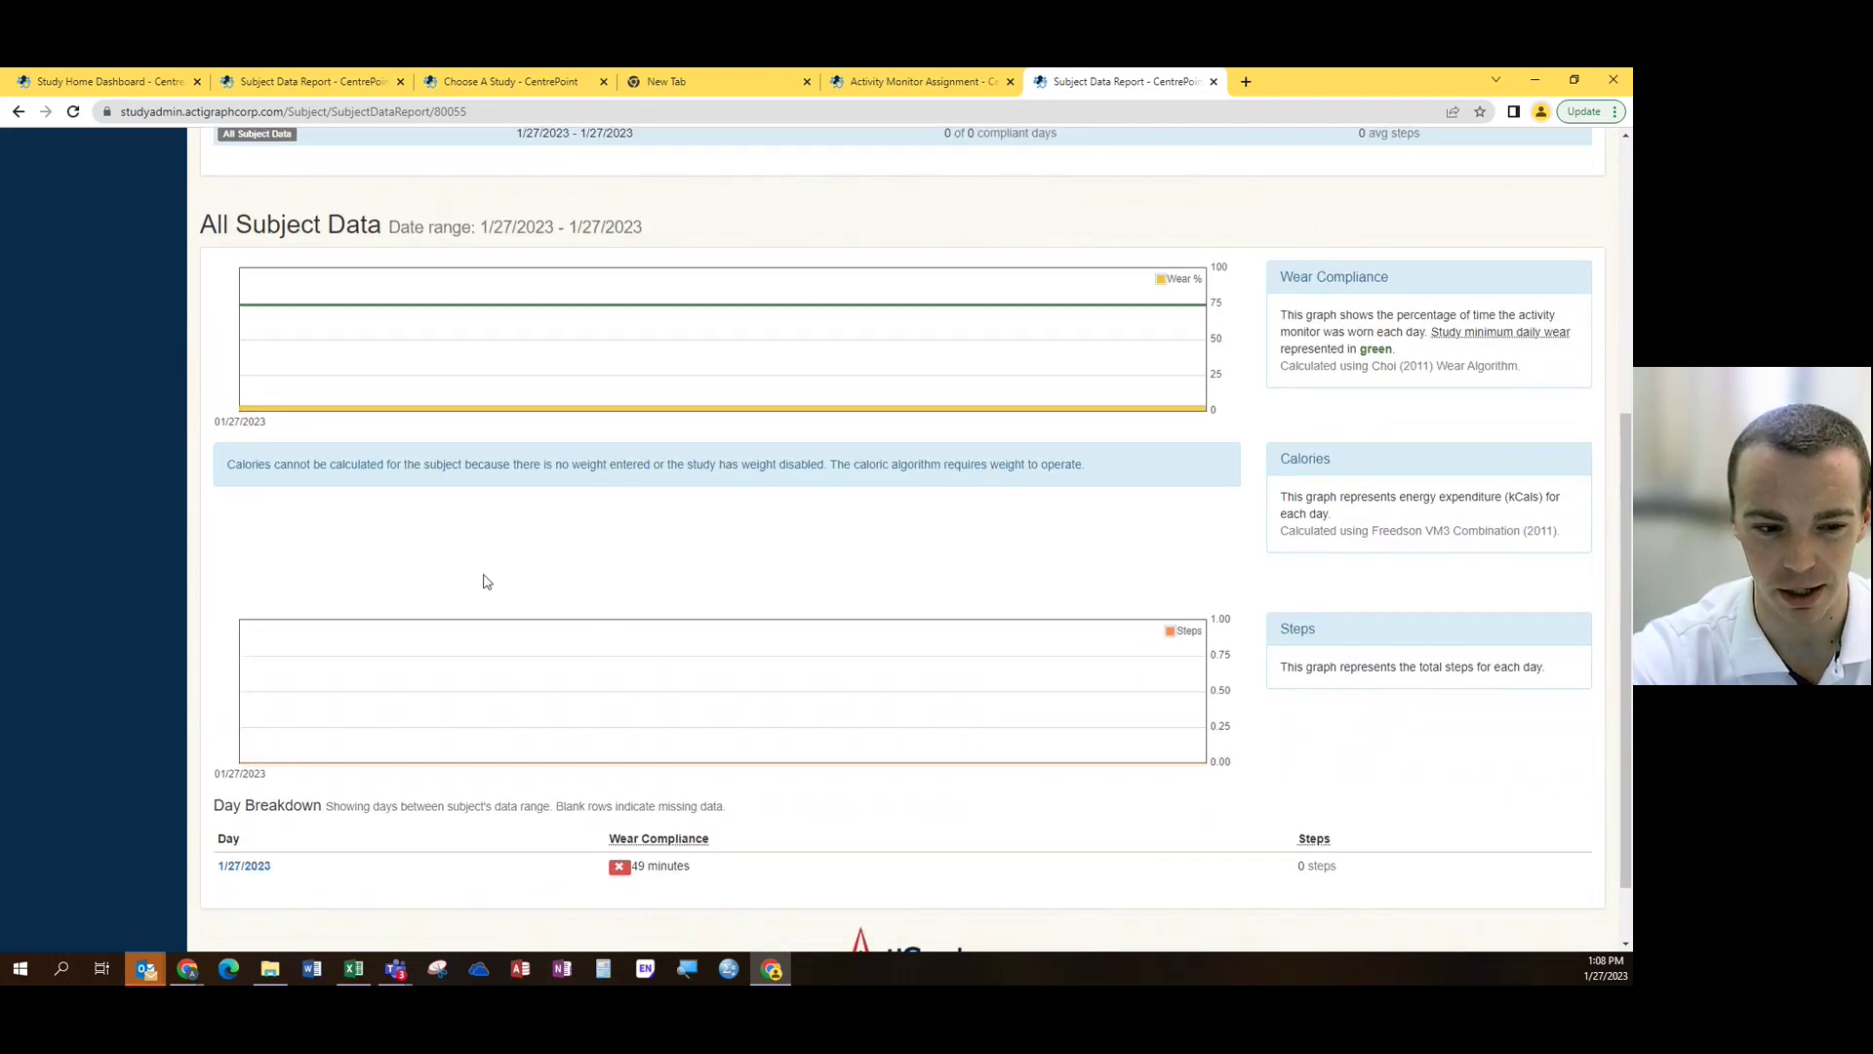
pyautogui.scroll(5, 887, 564)
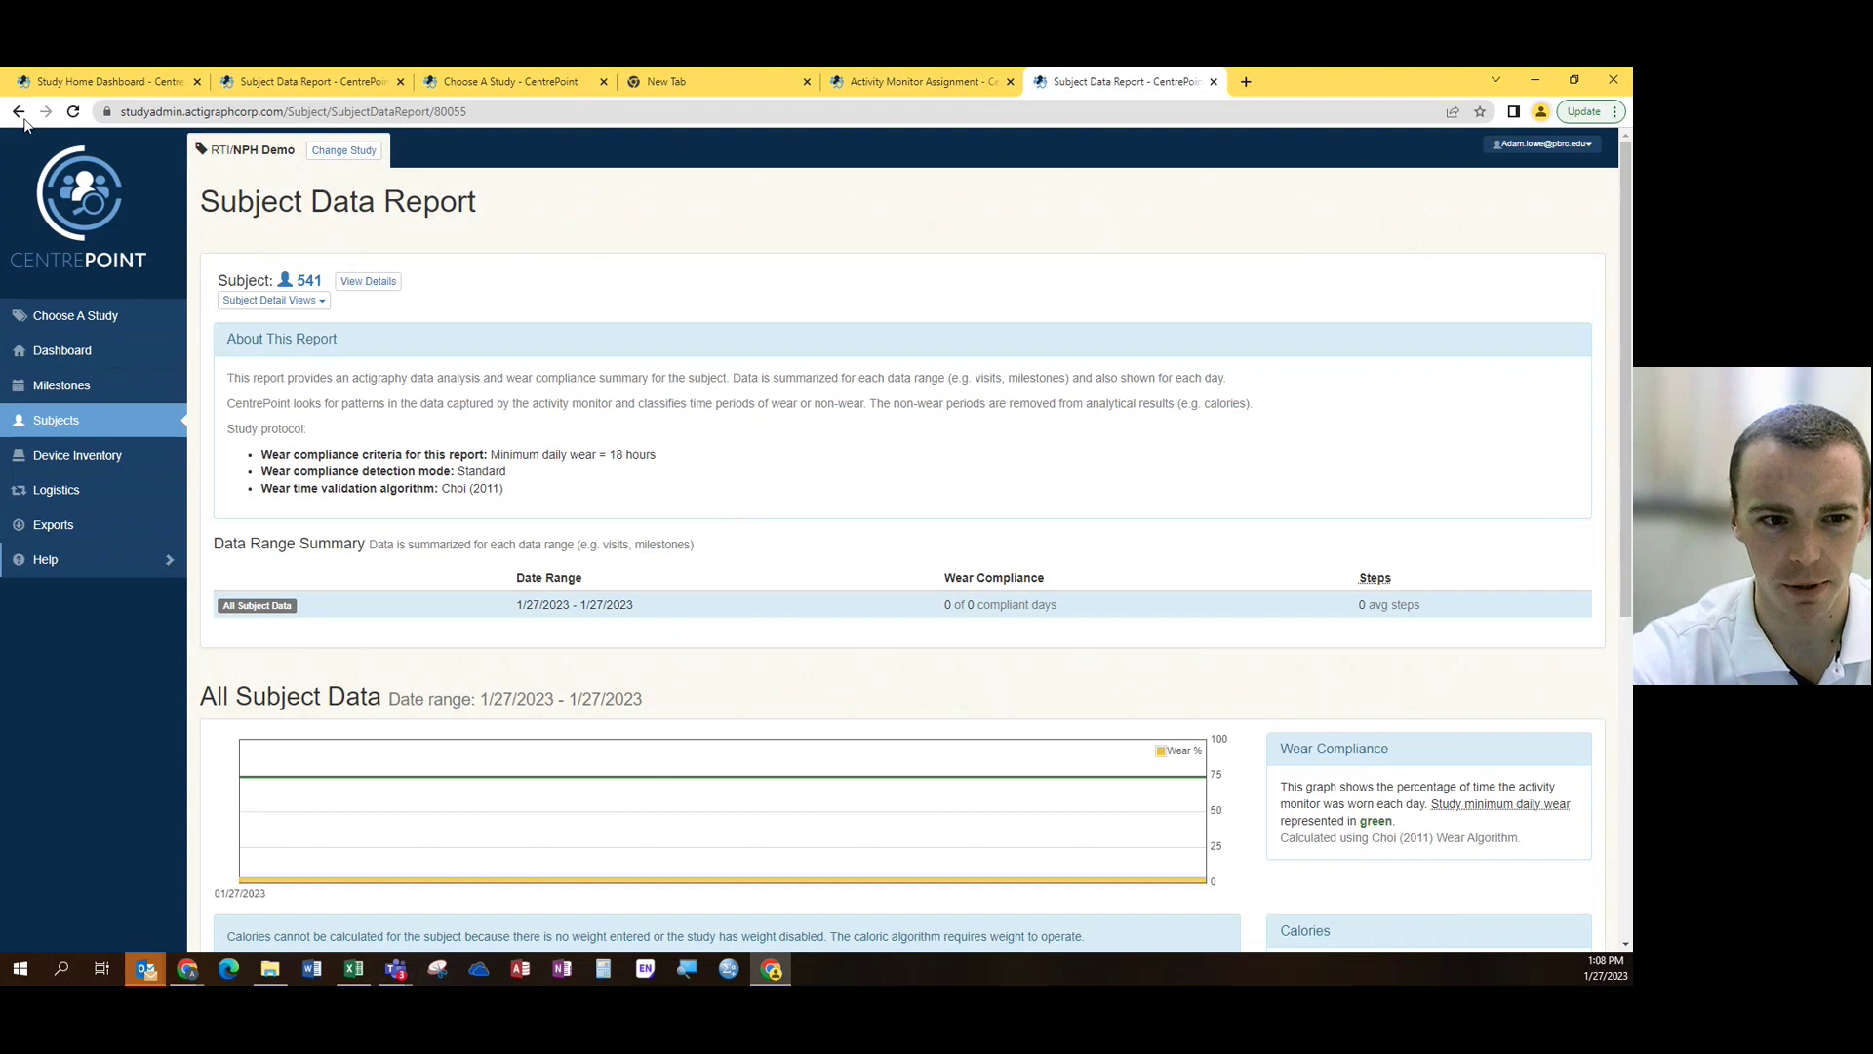
pyautogui.click(19, 113)
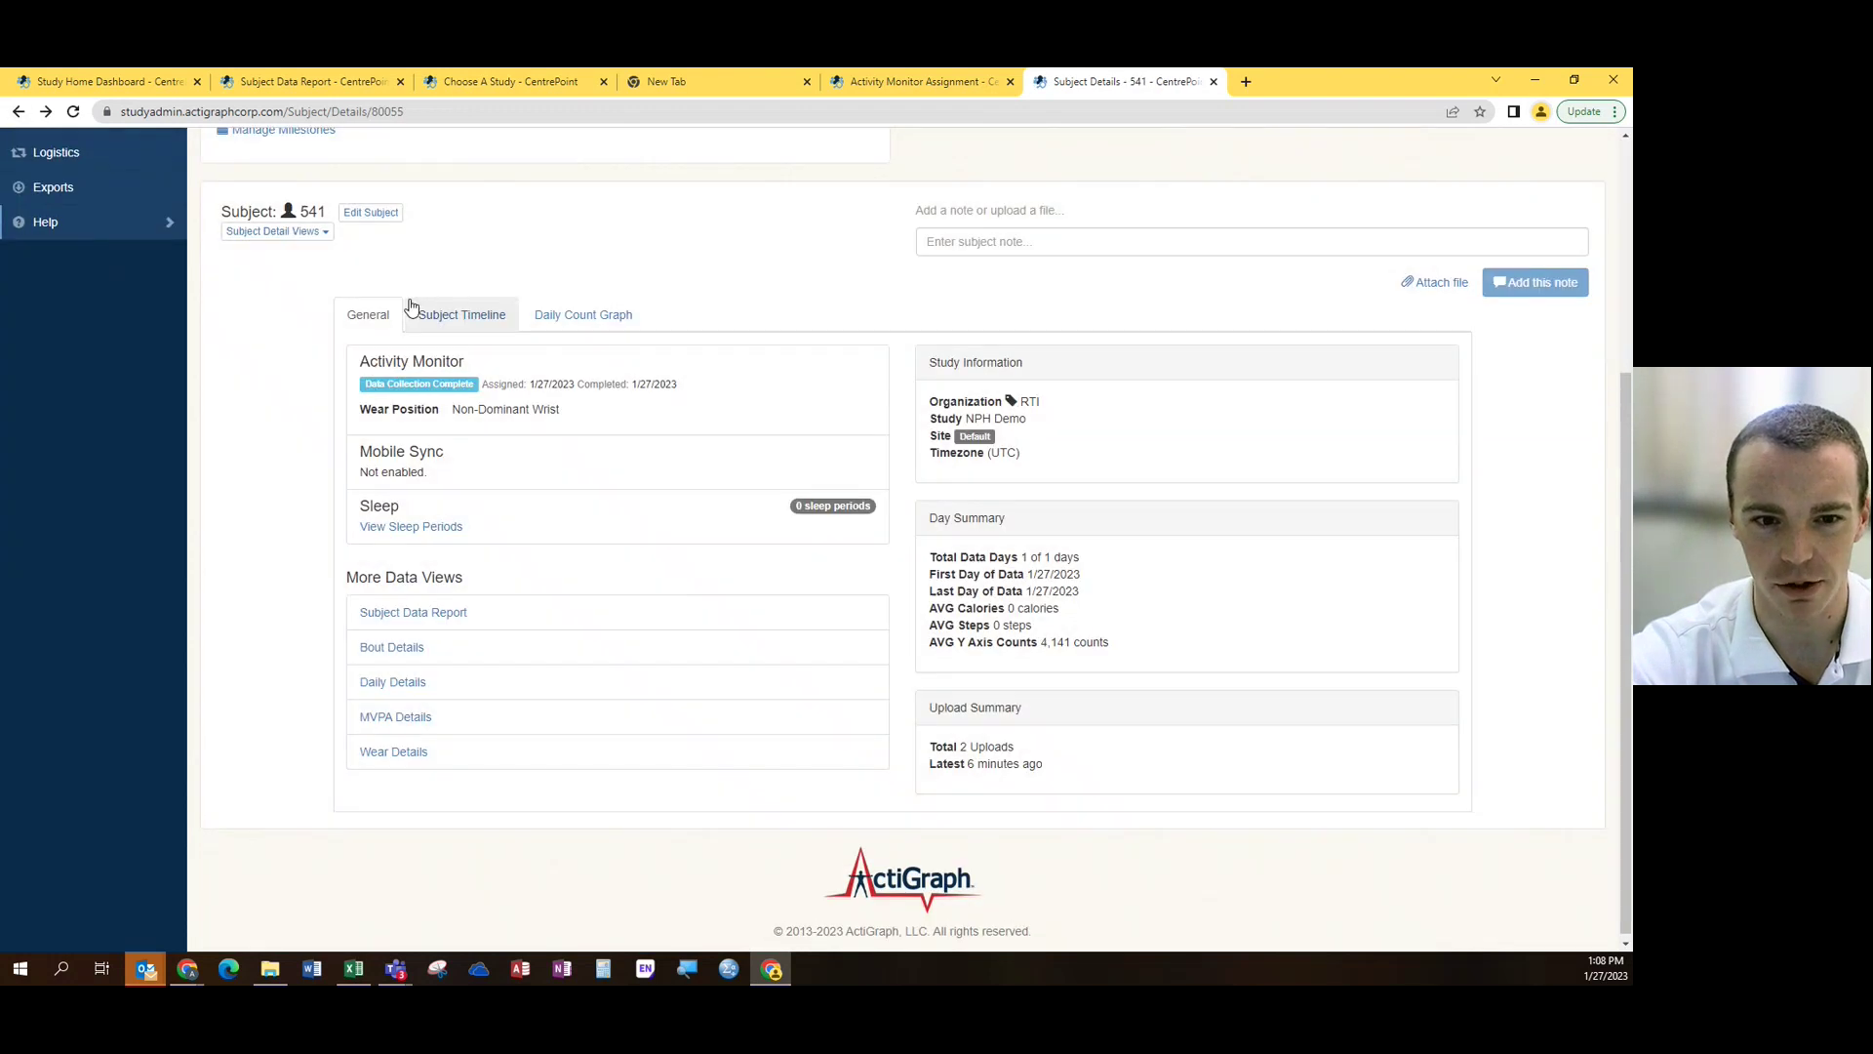
pyautogui.scroll(-2, 498, 430)
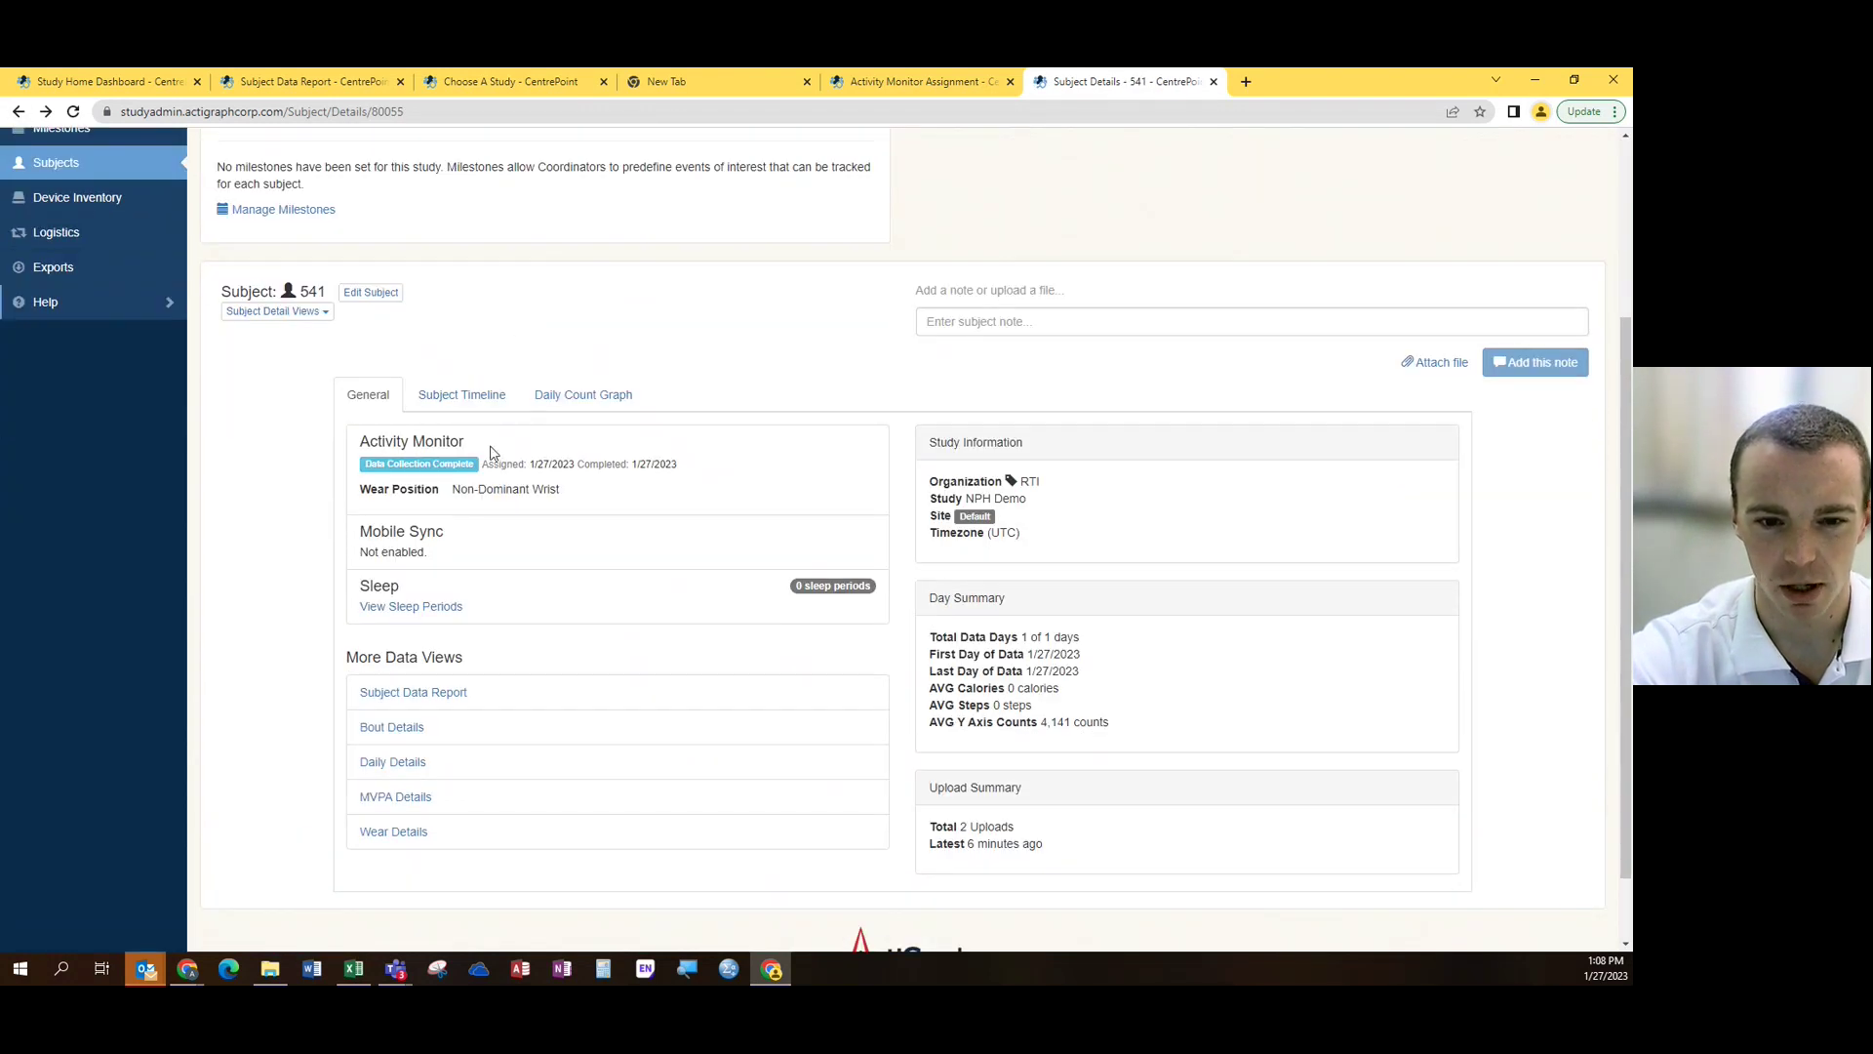
# Open the Subject Timeline and highlight the weight entry event and the assigned device's serial number
pyautogui.click(464, 400)
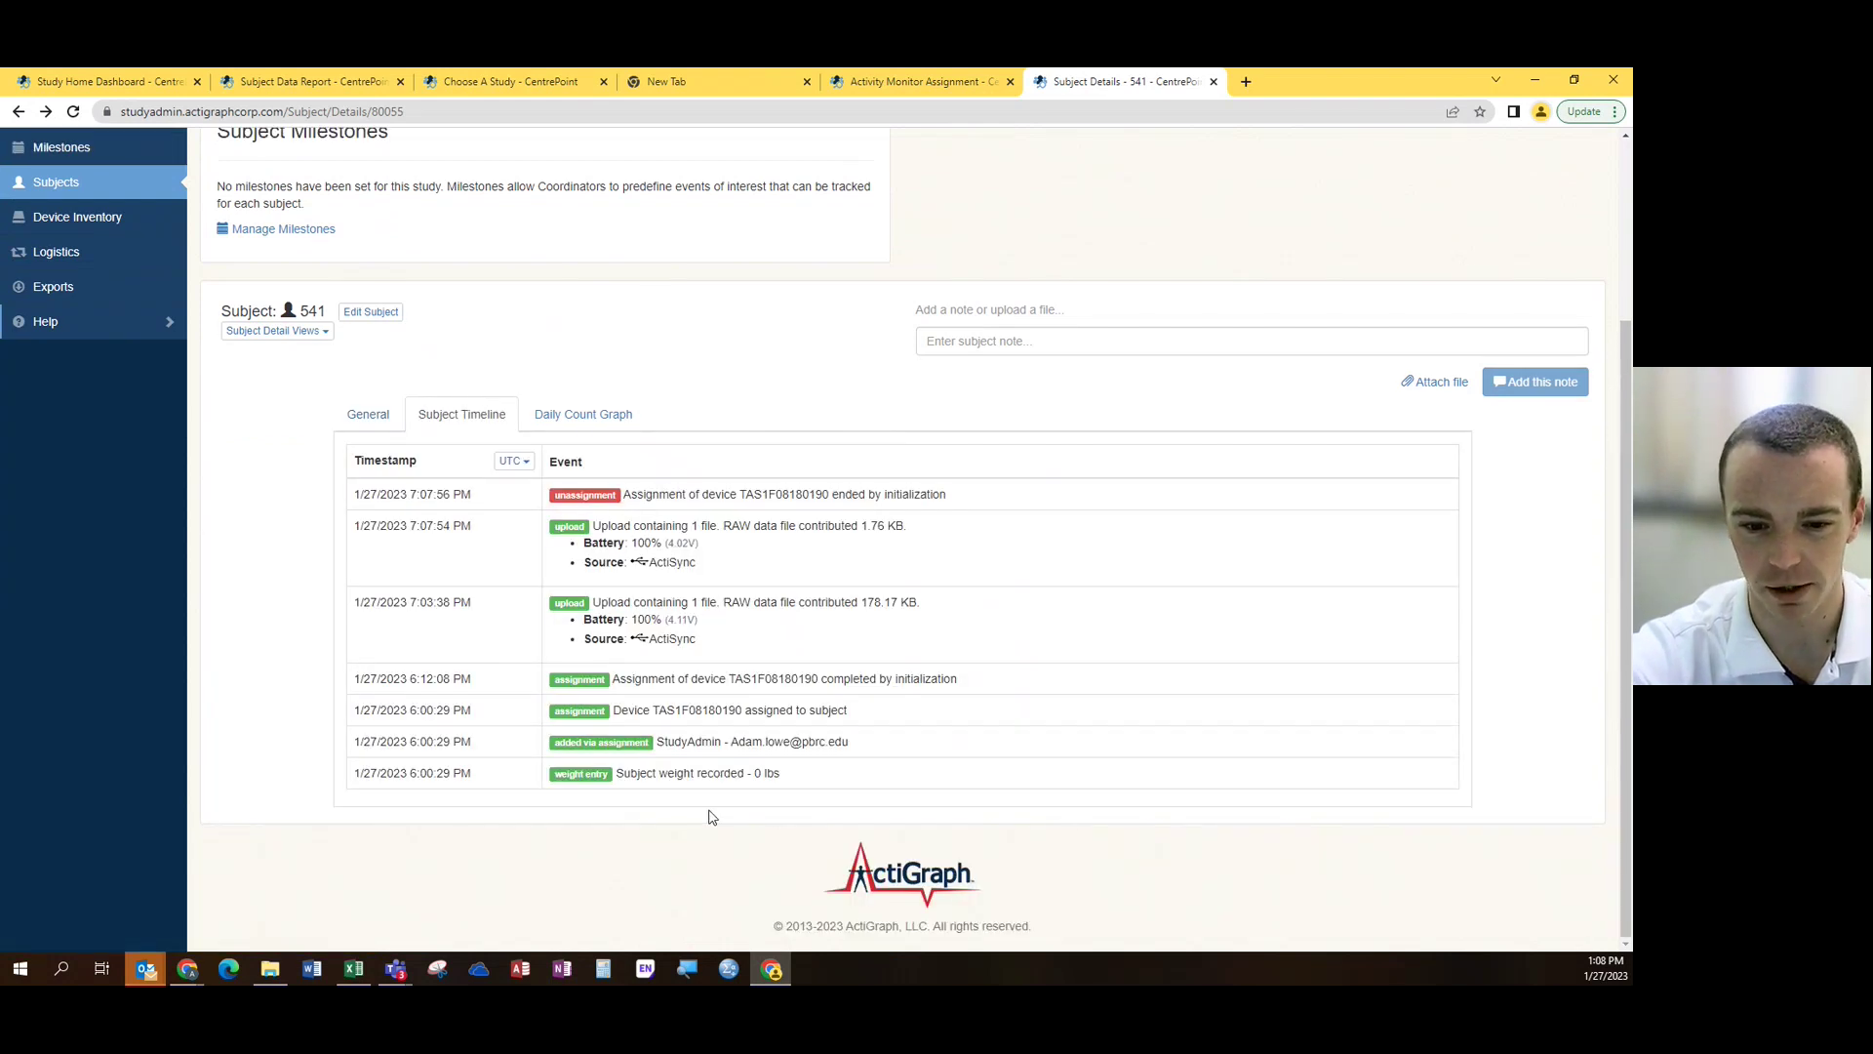
pyautogui.moveTo(624, 781); pyautogui.dragTo(759, 783)
pyautogui.click(758, 783)
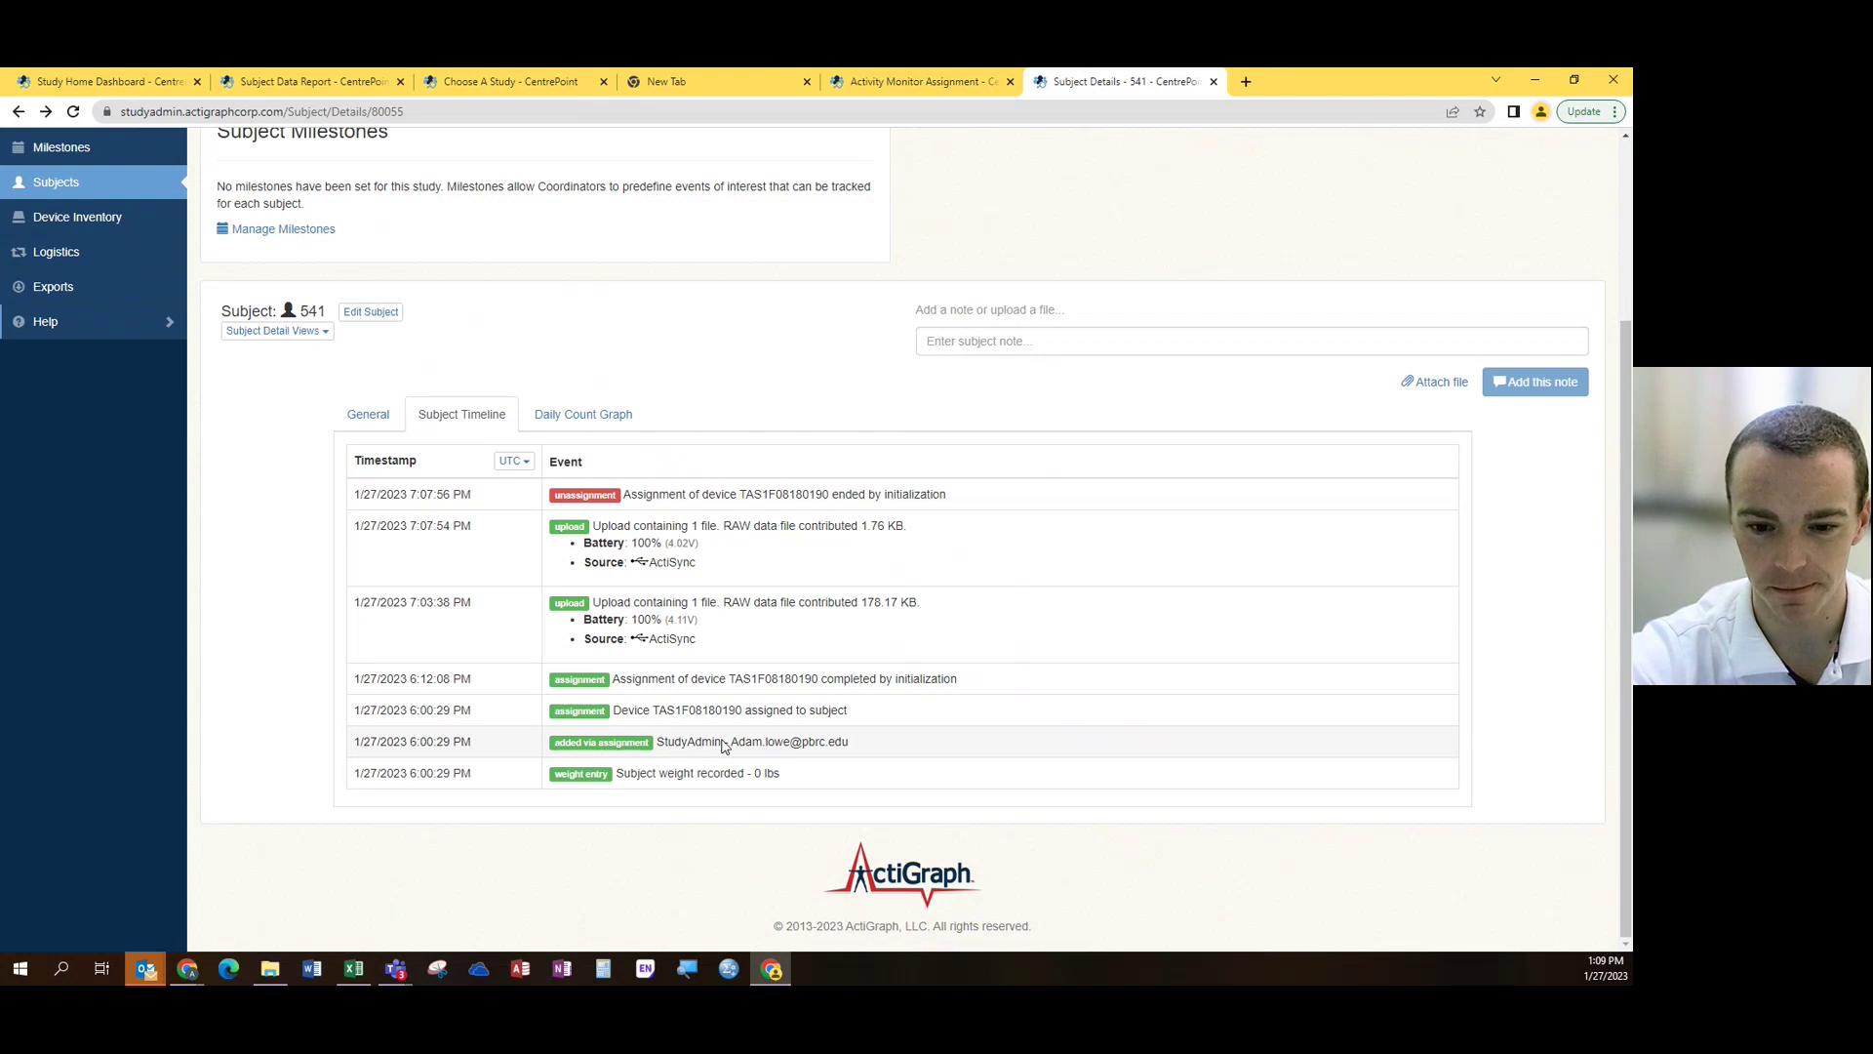
pyautogui.moveTo(652, 711); pyautogui.dragTo(749, 715)
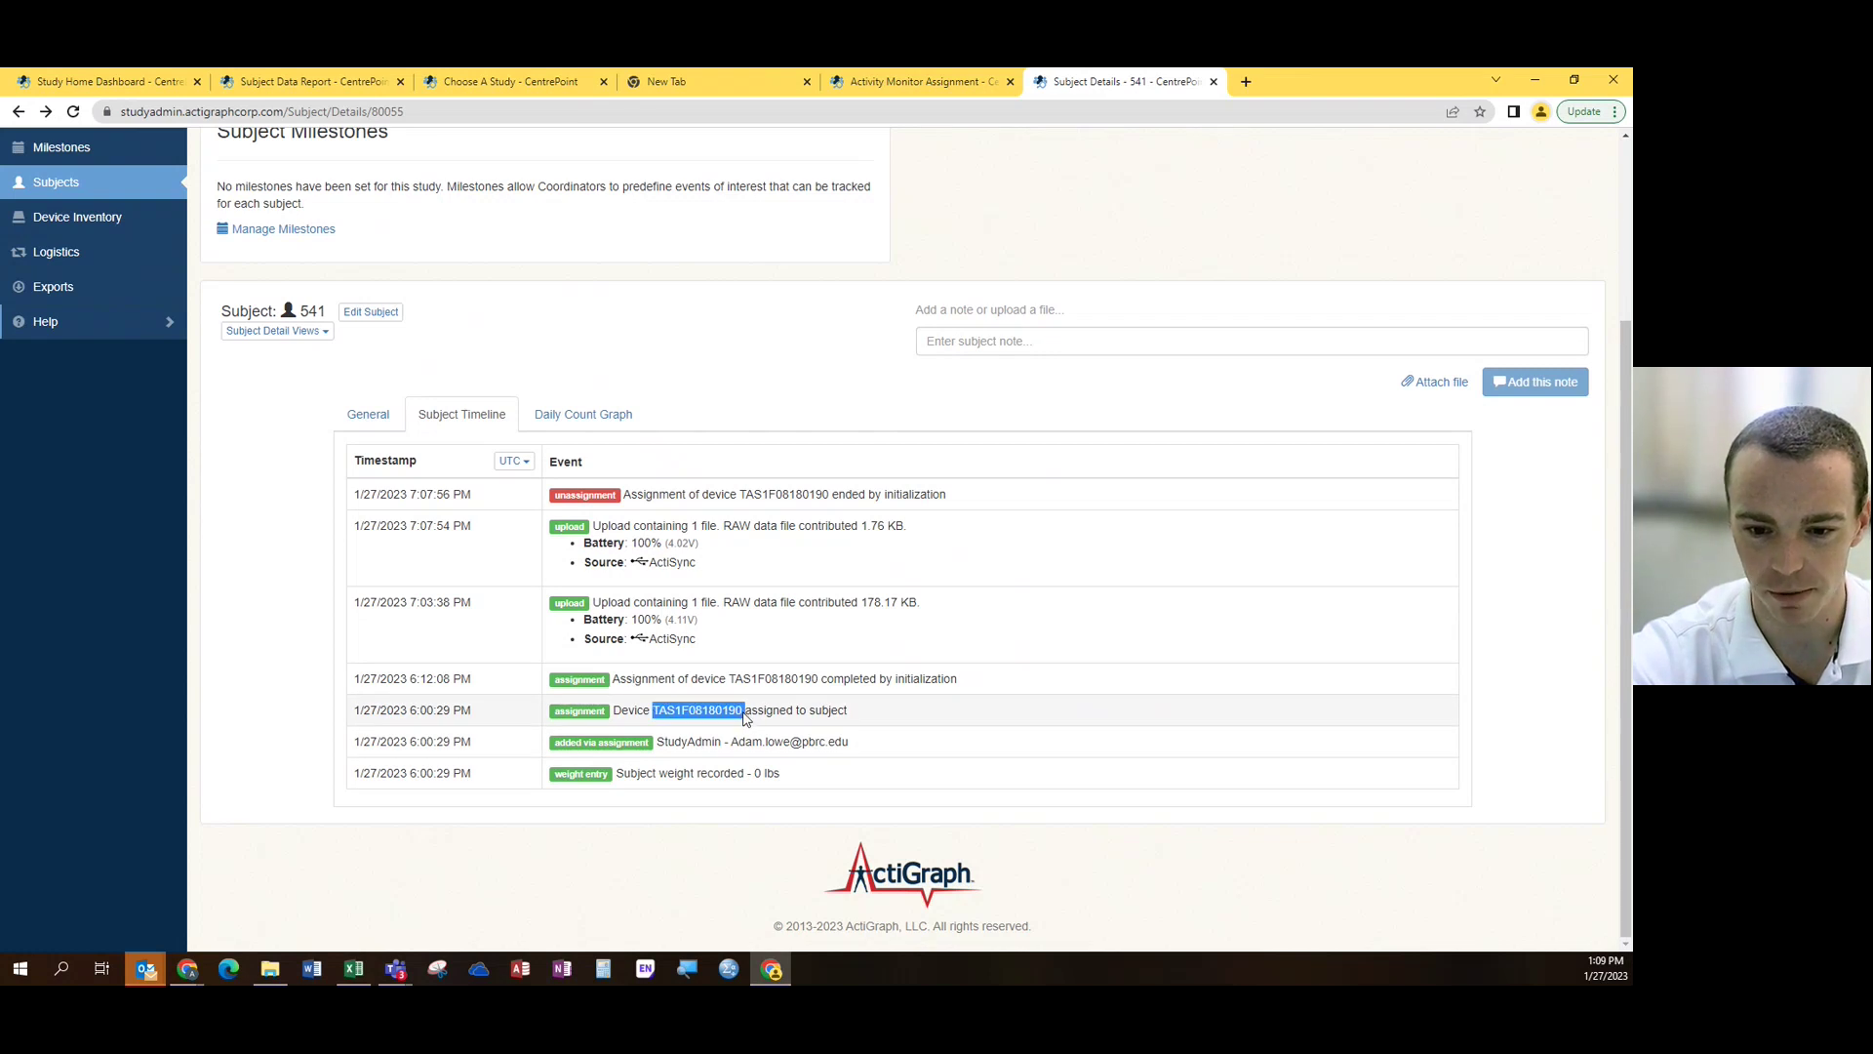
pyautogui.click(813, 688)
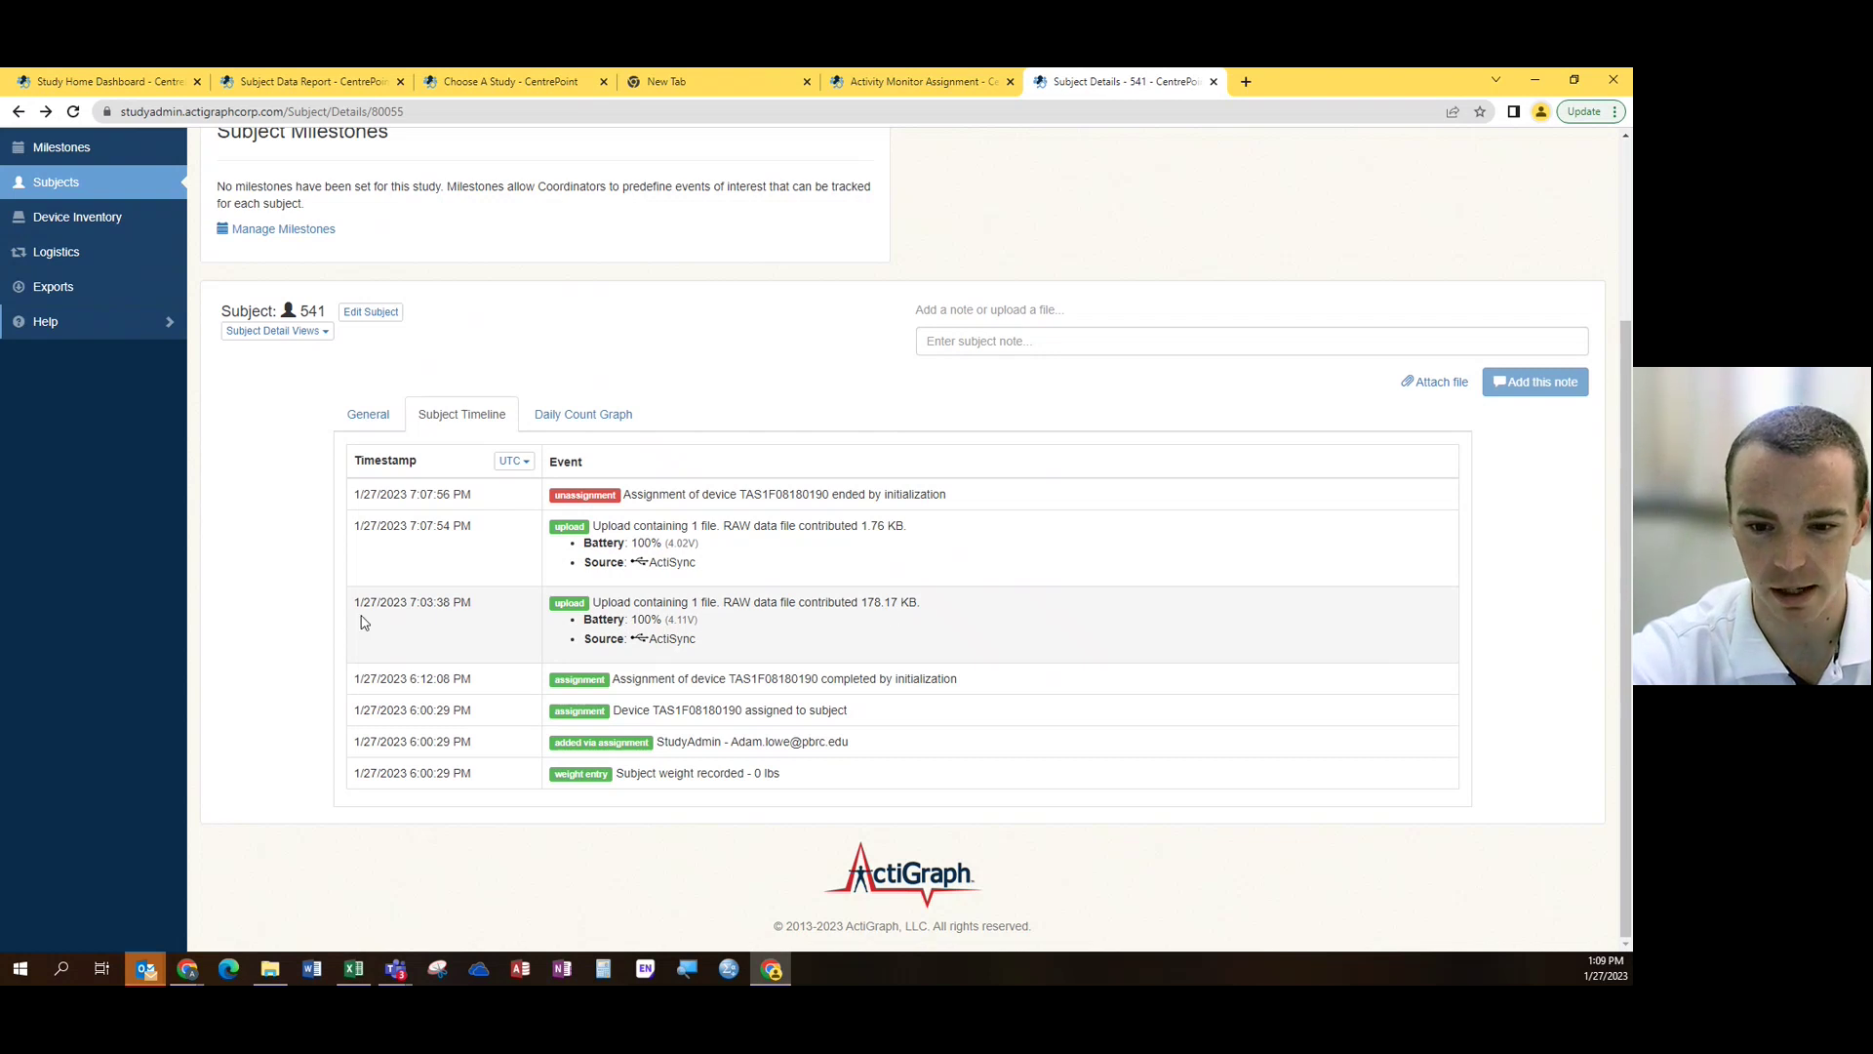
# Highlight the upload's 100% battery and 178.17 KB data size, then go to the study Milestones page
pyautogui.moveTo(631, 621); pyautogui.dragTo(650, 622)
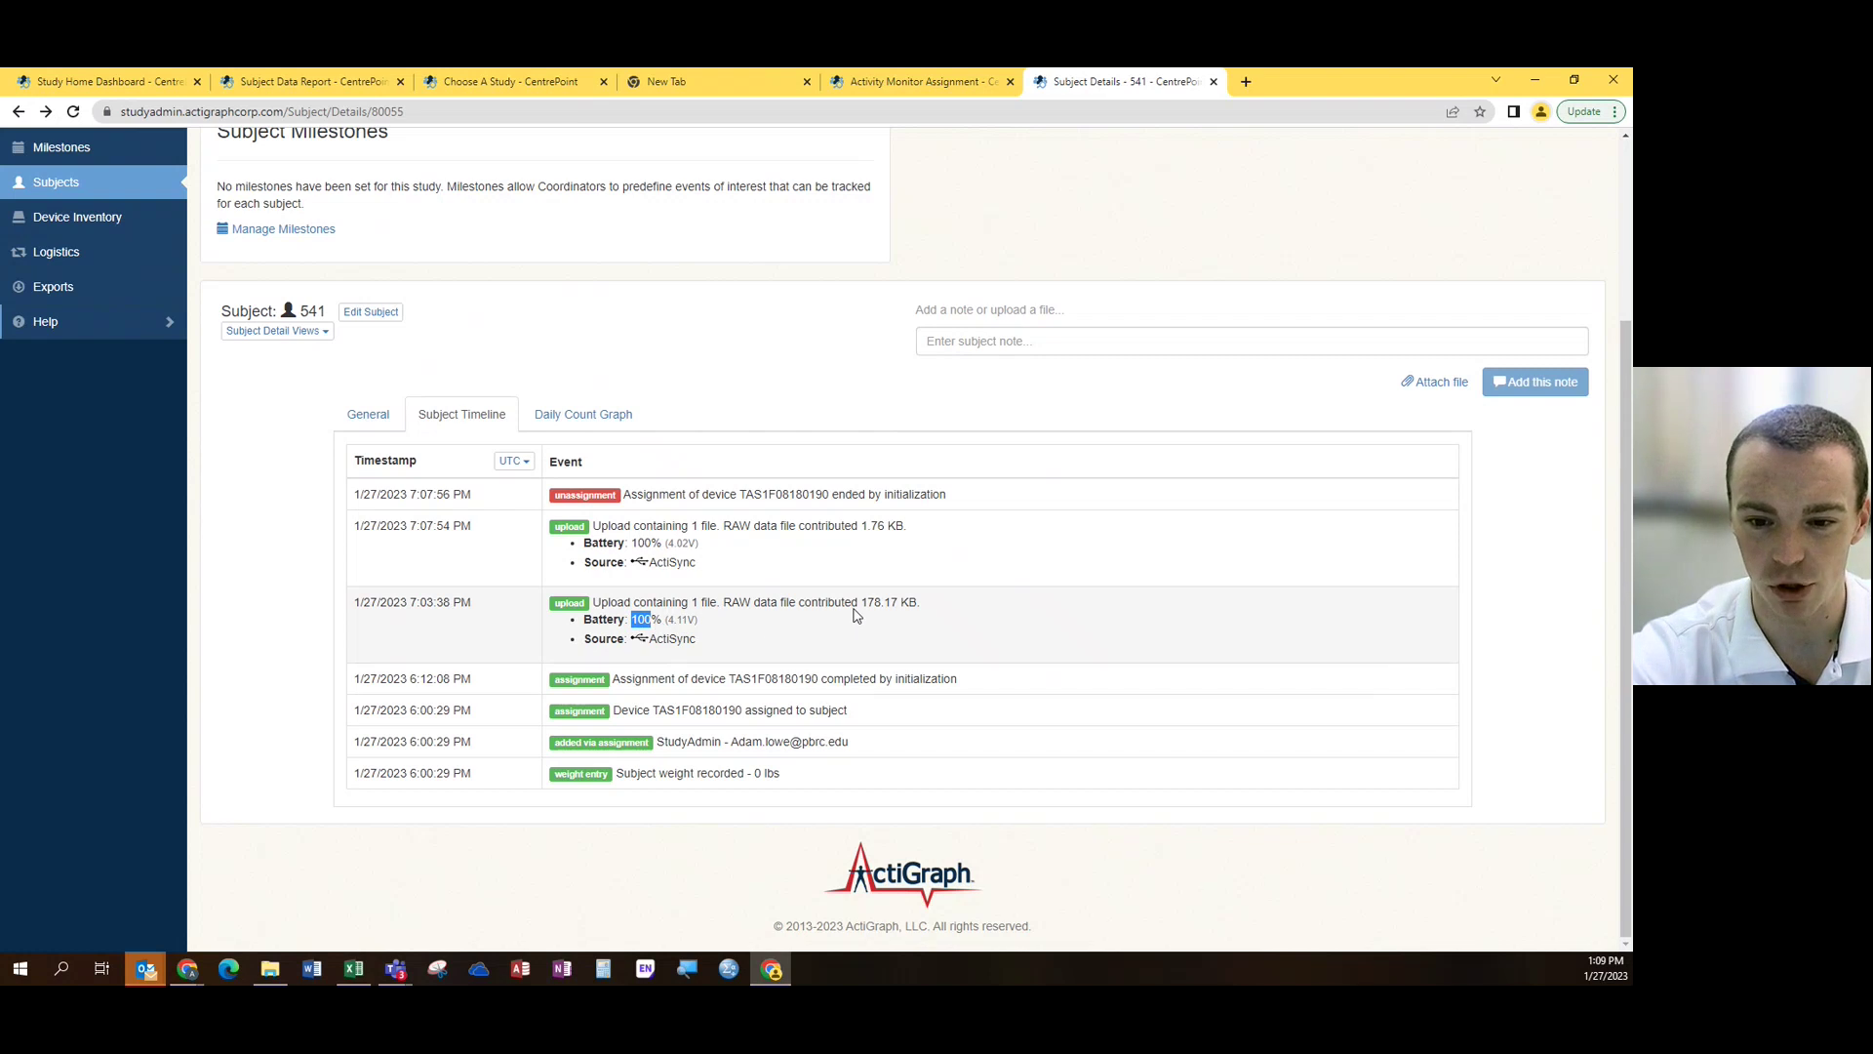
pyautogui.moveTo(731, 605); pyautogui.dragTo(932, 605)
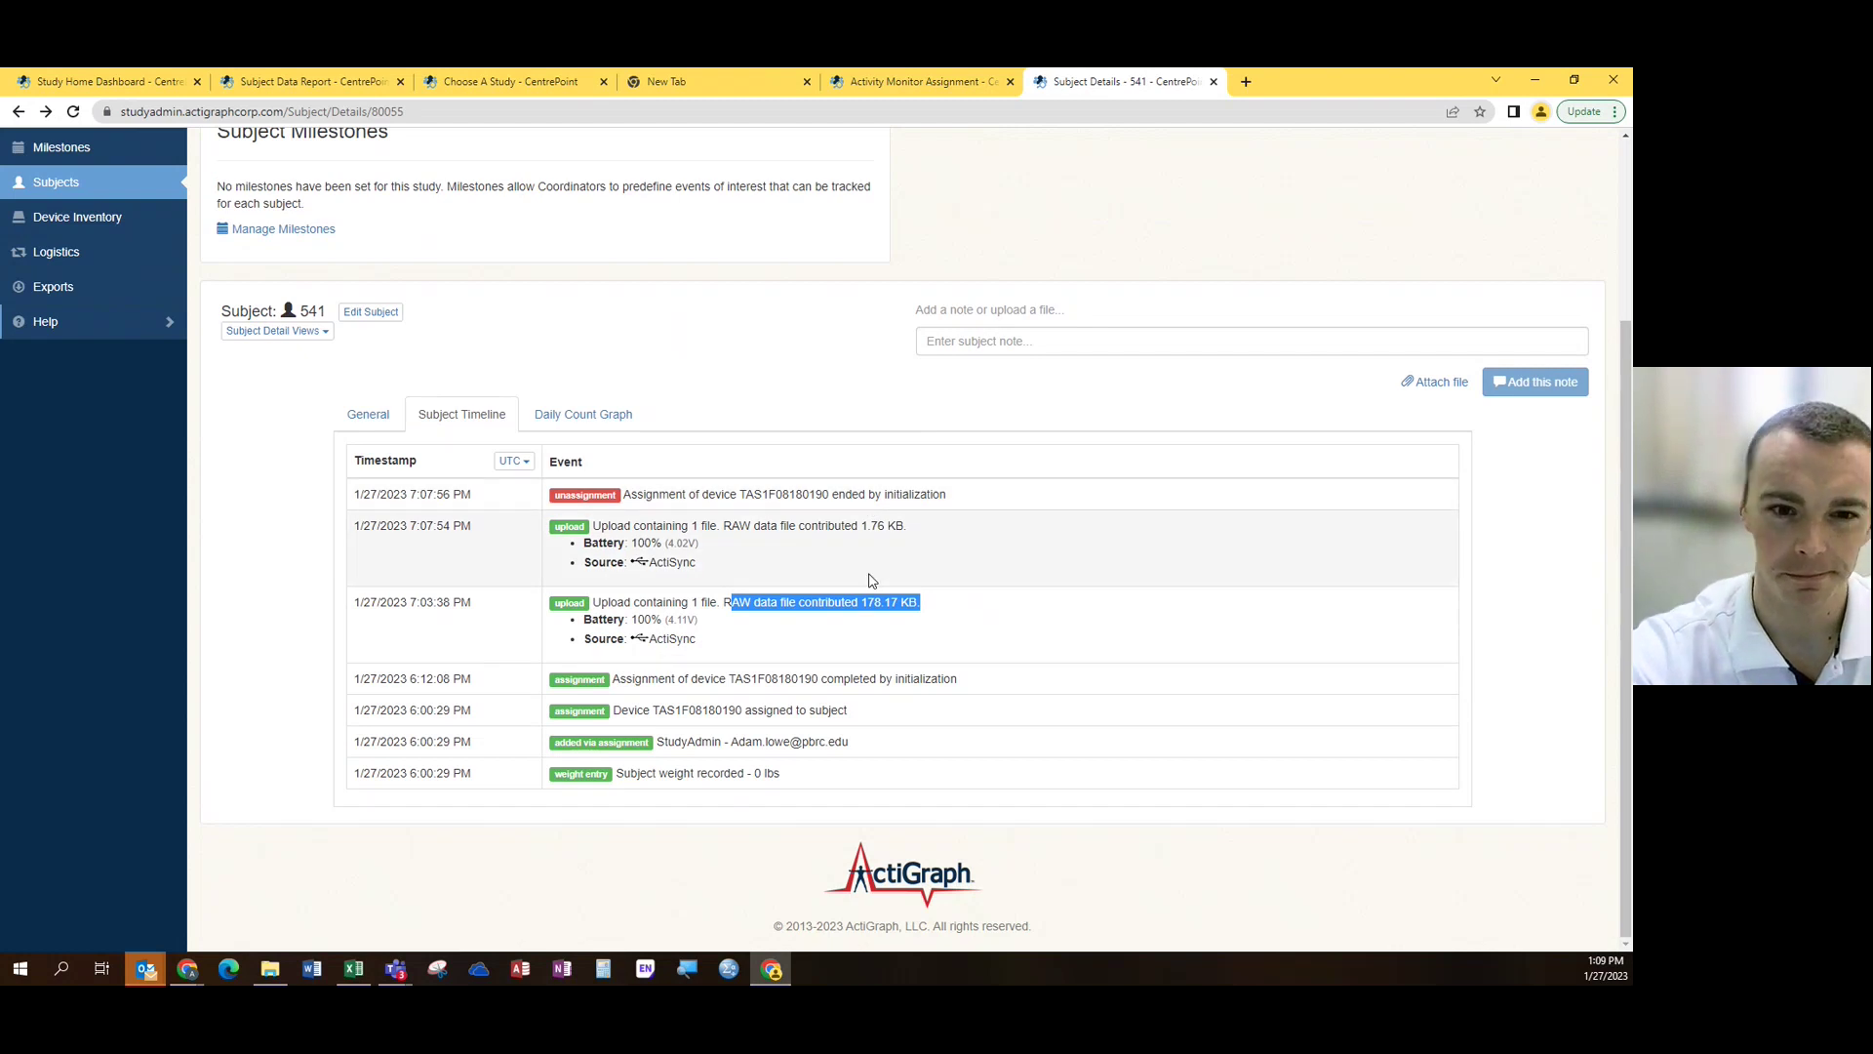
pyautogui.scroll(2, 871, 588)
pyautogui.scroll(1, 868, 587)
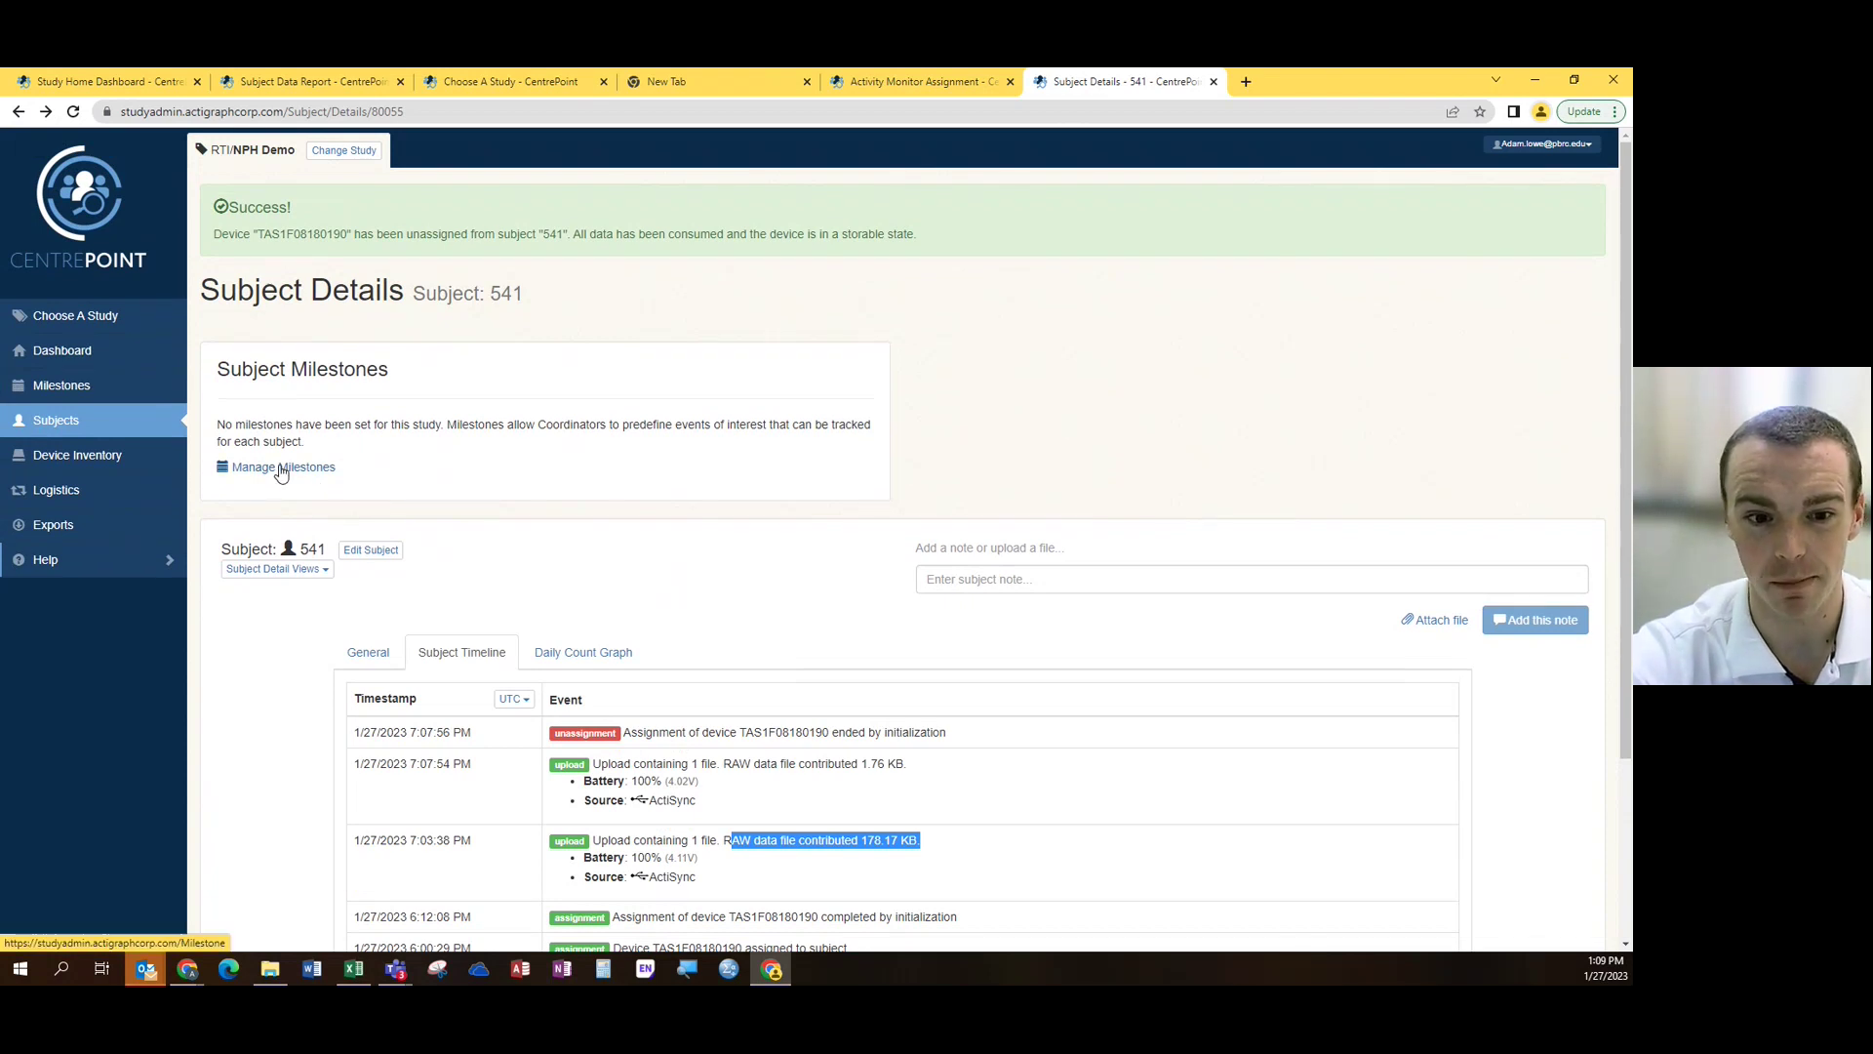
pyautogui.click(281, 468)
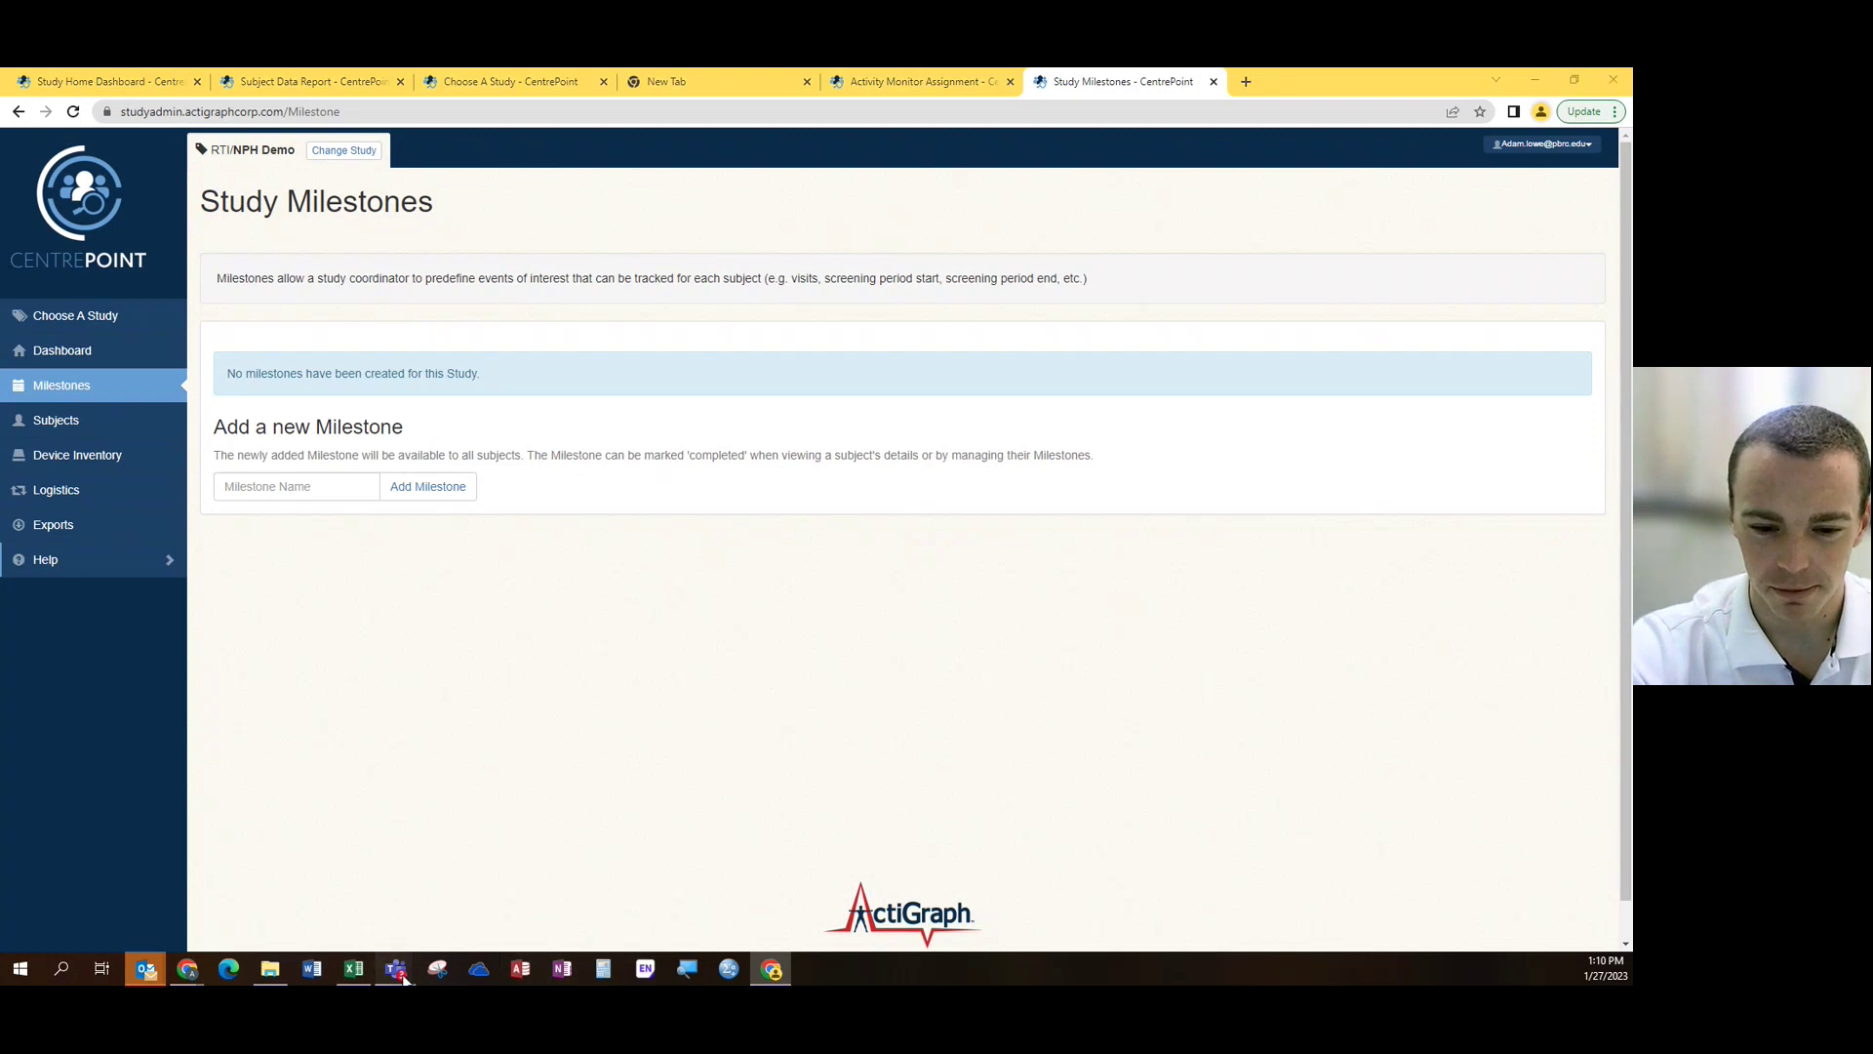
# Bring the Microsoft Teams meeting window in front of the Study Milestones page
pyautogui.moveTo(400, 971)
pyautogui.click(444, 903)
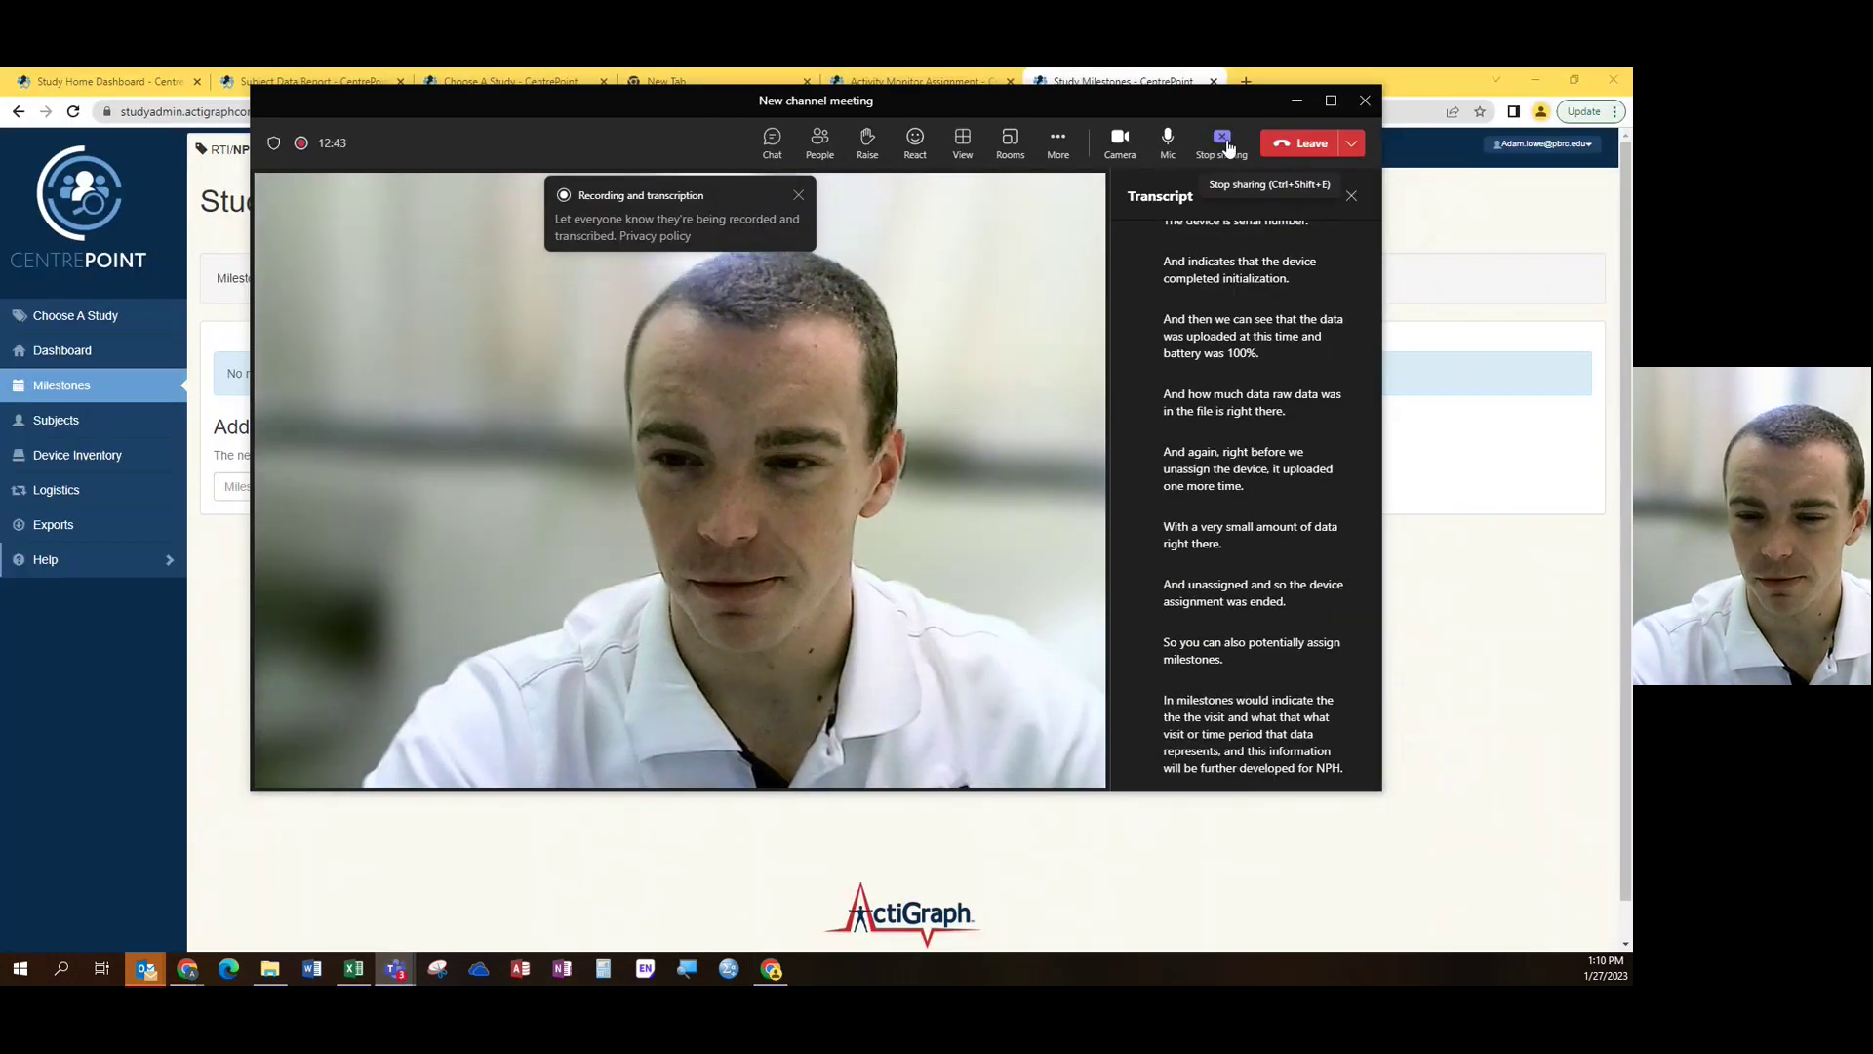